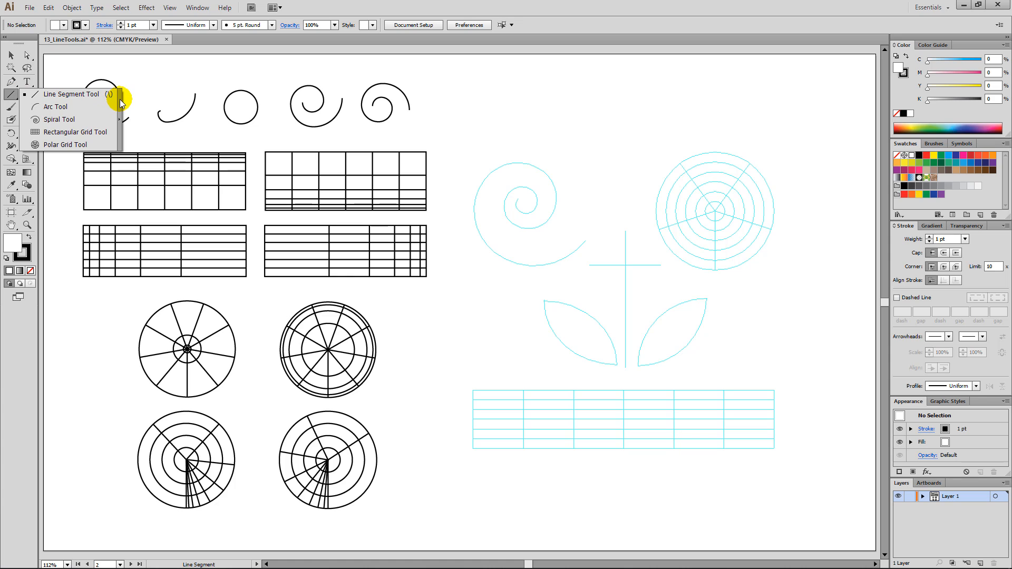
Tear off the line tools group into a floating panel and place it above the blue practice shapes
left_click(119, 99)
left_click_drag(58, 103, 615, 66)
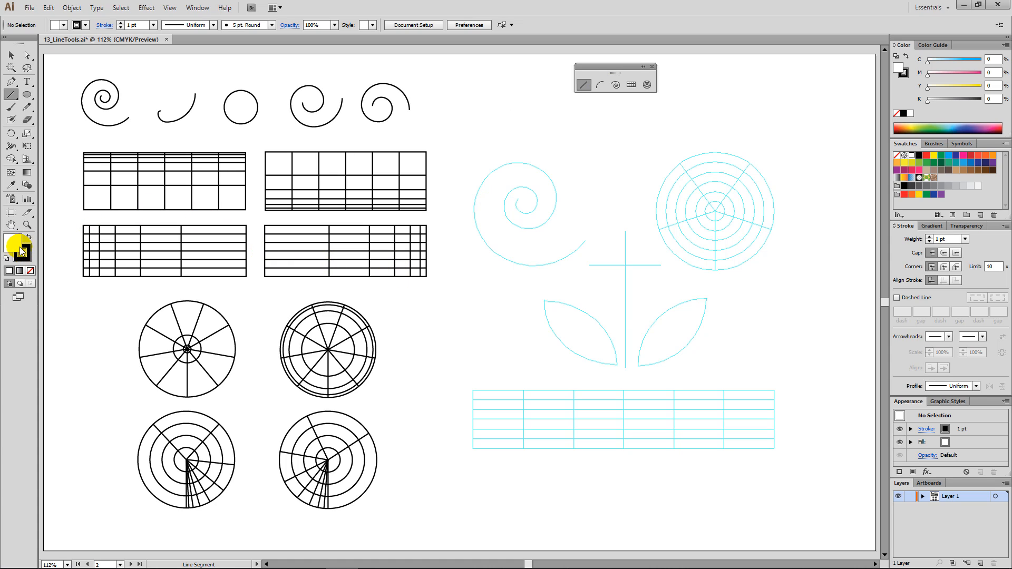
Set the fill to None and the stroke weight to 2 pt for new lines
key("slash")
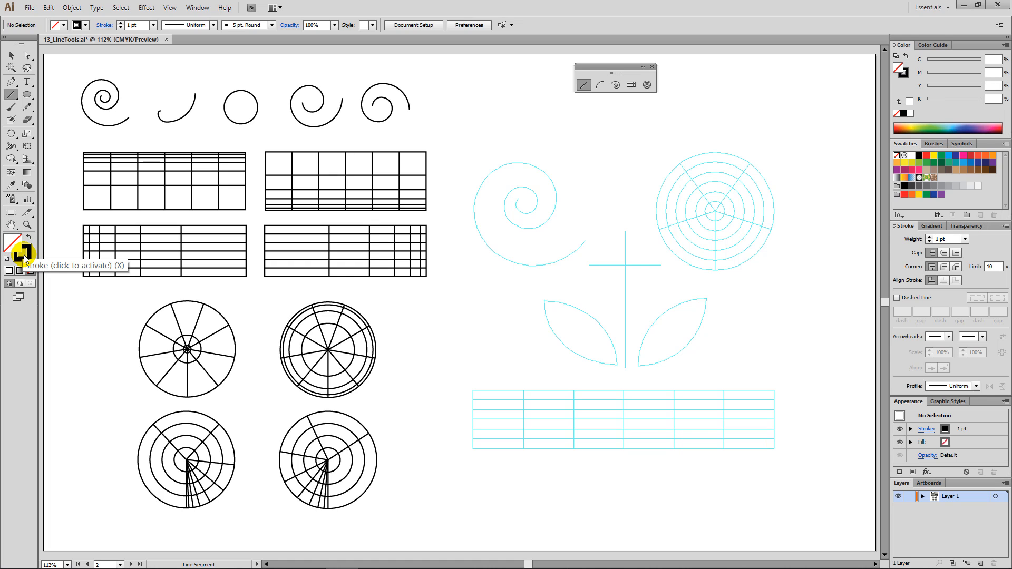
left_click(24, 257)
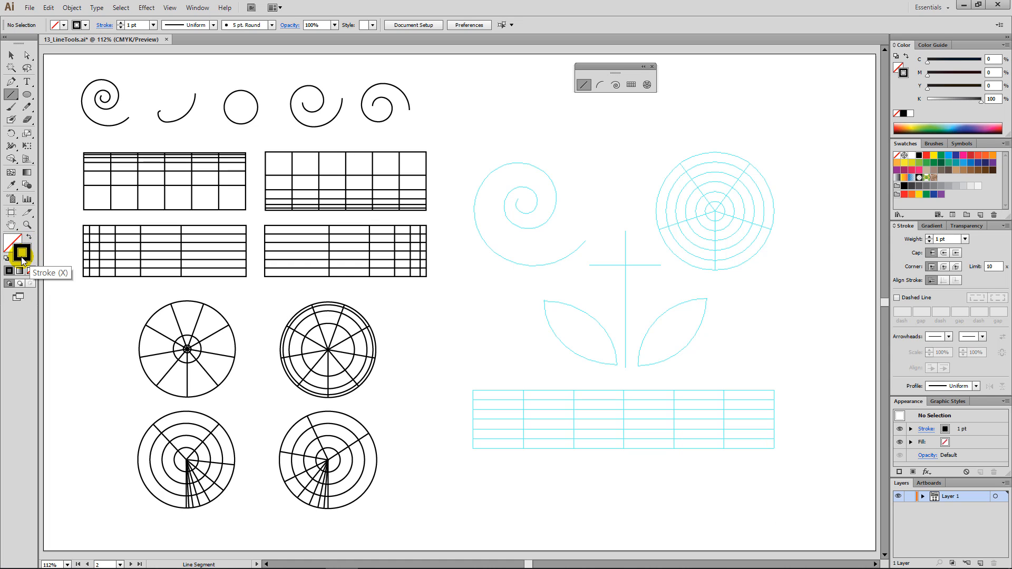
left_click(966, 241)
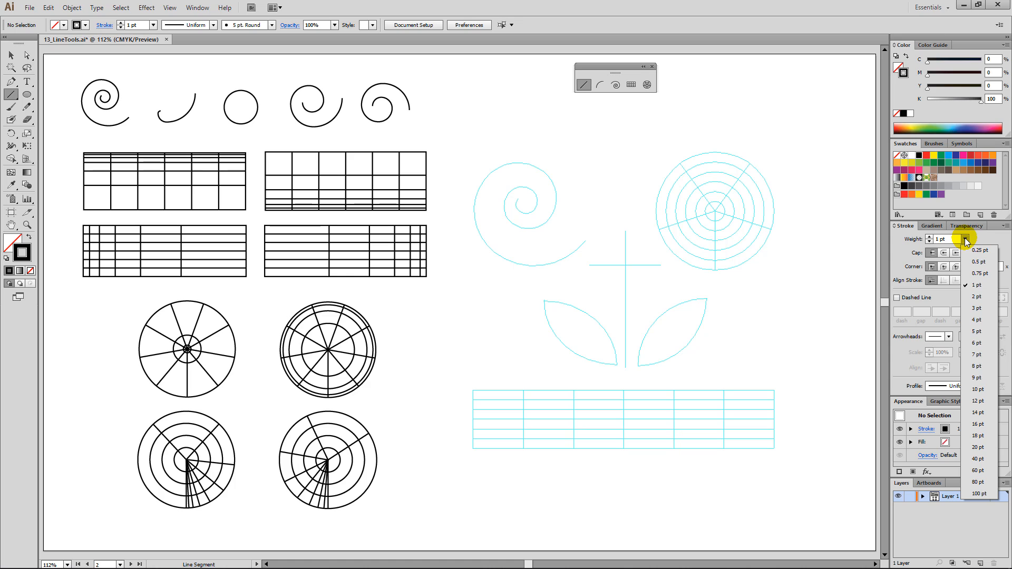
left_click(977, 298)
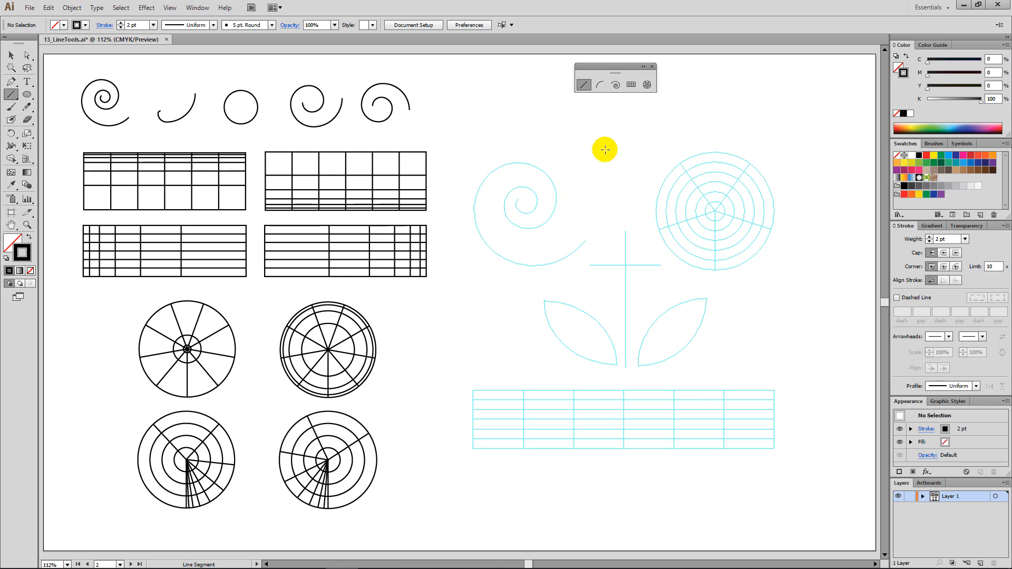
Trace the blue cross with a straight horizontal line about 4.22 cm long and a vertical line about 8.18 cm long
left_click(583, 86)
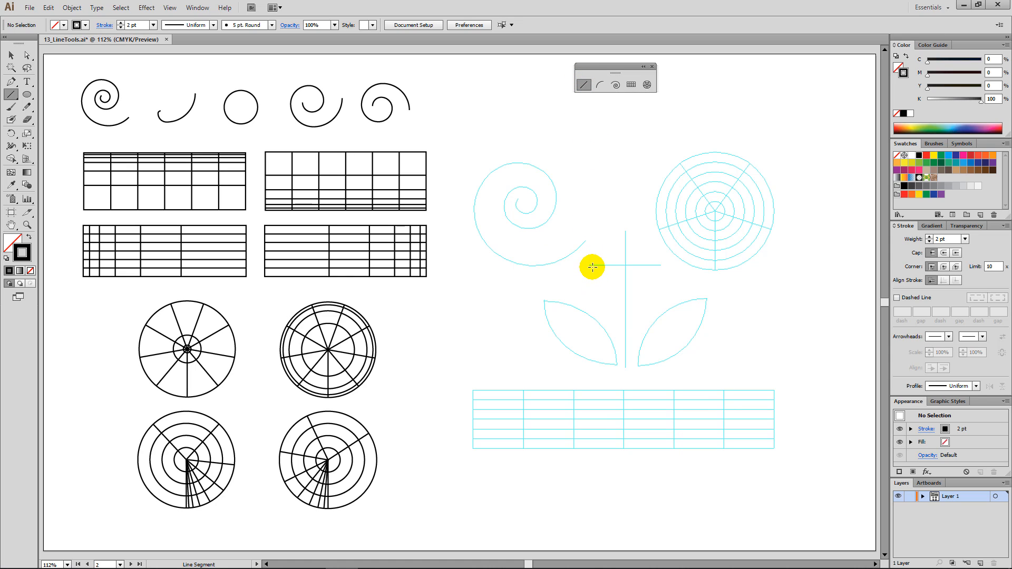
key("shift")
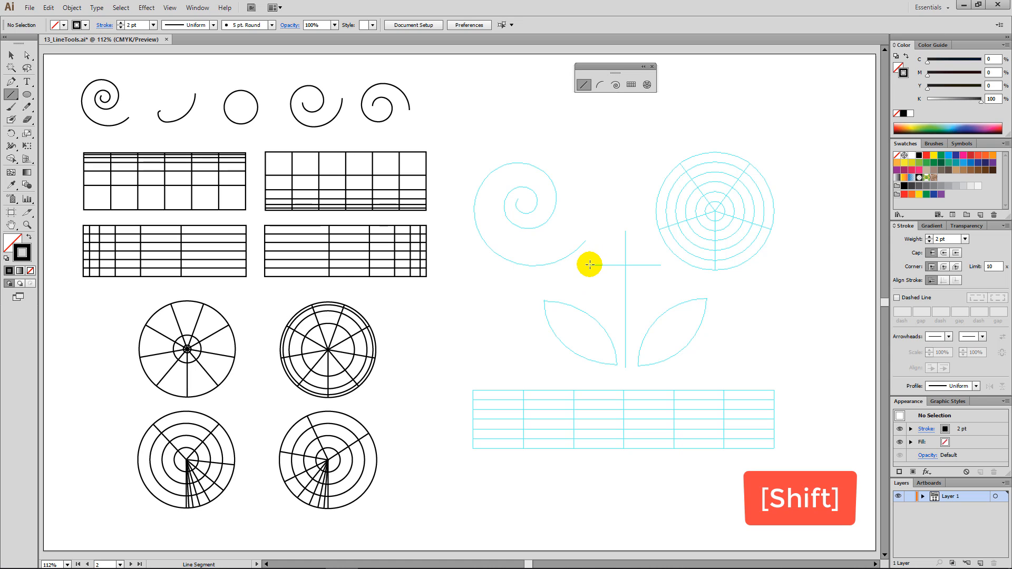
left_click_drag(590, 265, 660, 266)
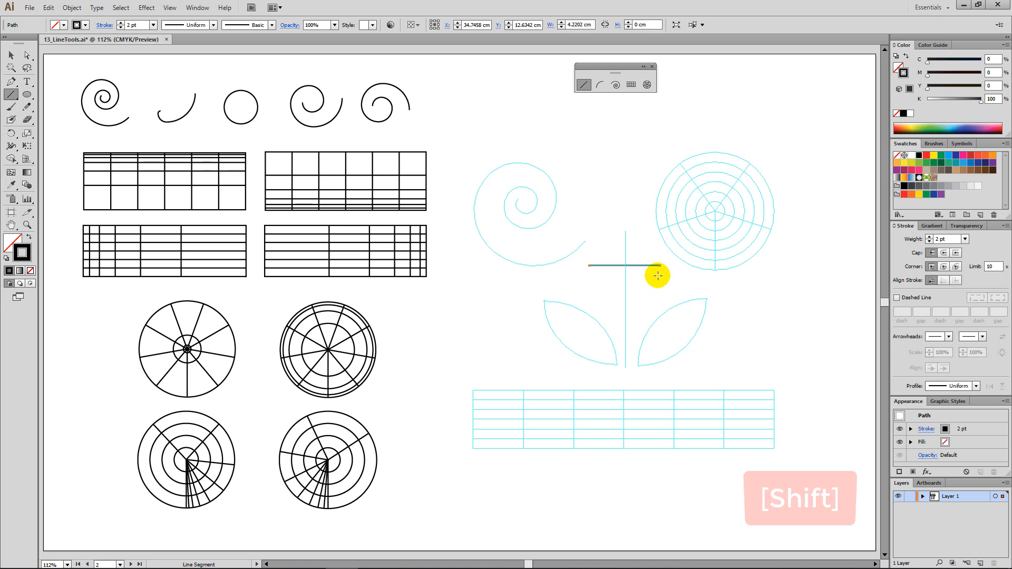
key("shift")
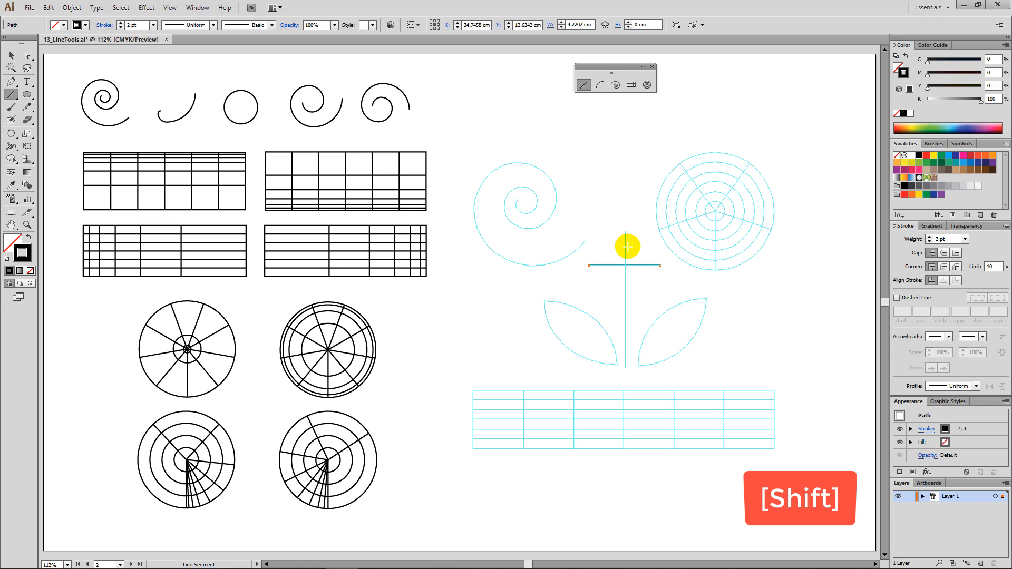
left_click_drag(625, 232, 625, 368)
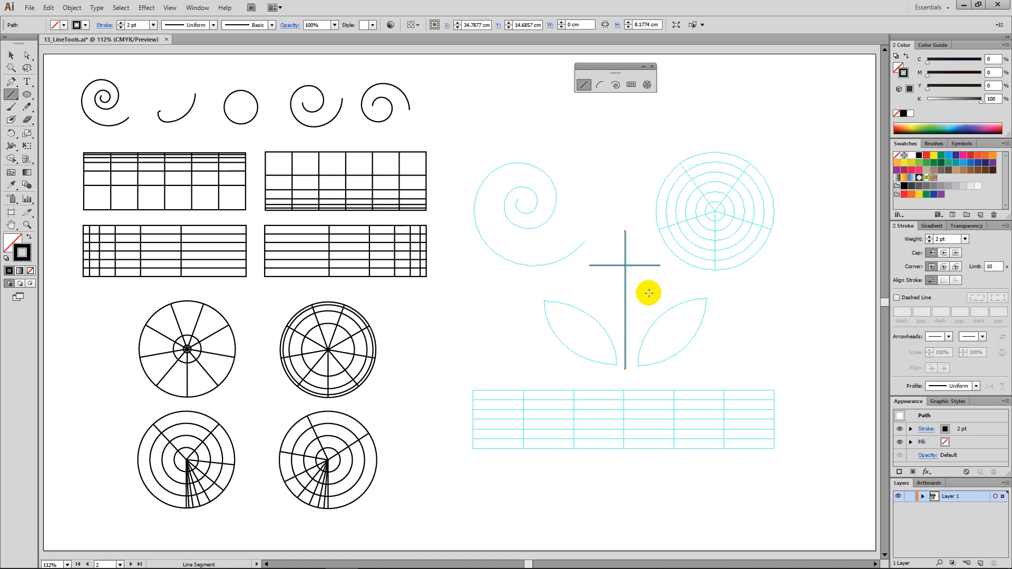
Draw several crossing lines at free angles in the empty area above the cross, and delete them
left_click_drag(634, 132, 568, 180)
mouse_move(585, 125)
left_mouse_down()
mouse_move(641, 180)
mouse_move(603, 192)
mouse_move(664, 152)
left_mouse_up()
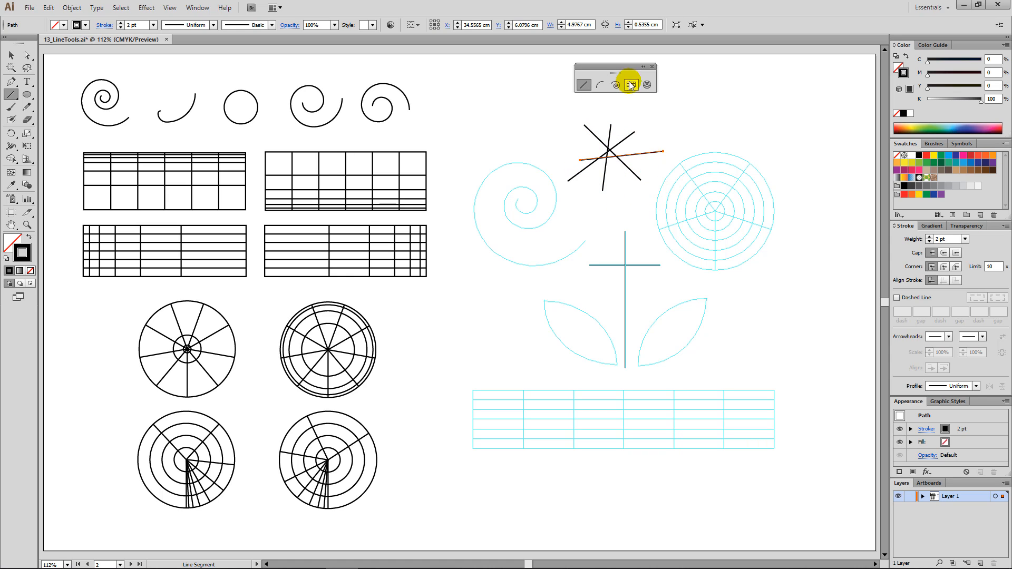
left_click_drag(624, 192, 589, 127)
key("Delete")
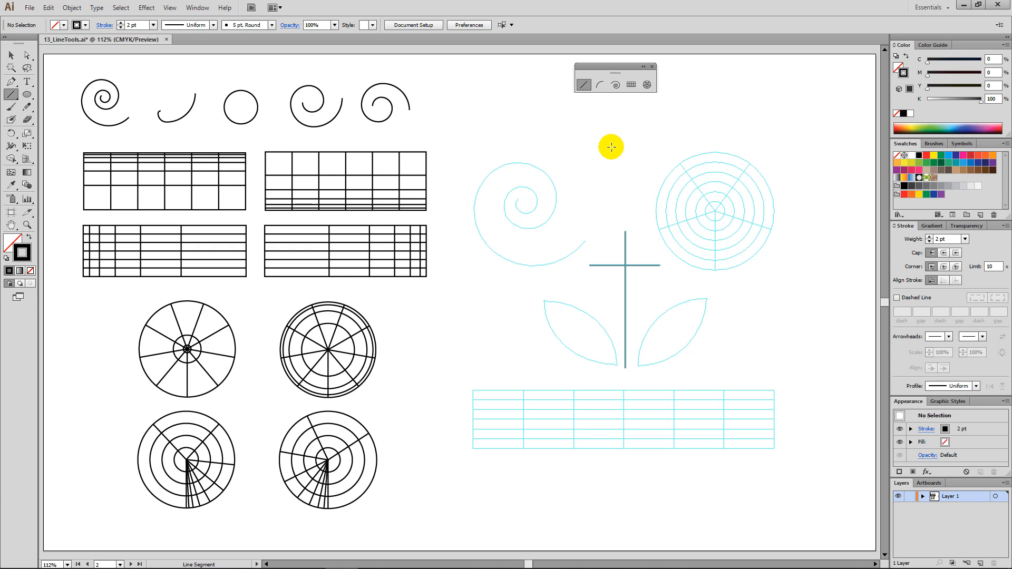
Create a 5.5 cm line at a 45° angle and place it as the midrib of the leaf right of the stem
left_click(692, 143)
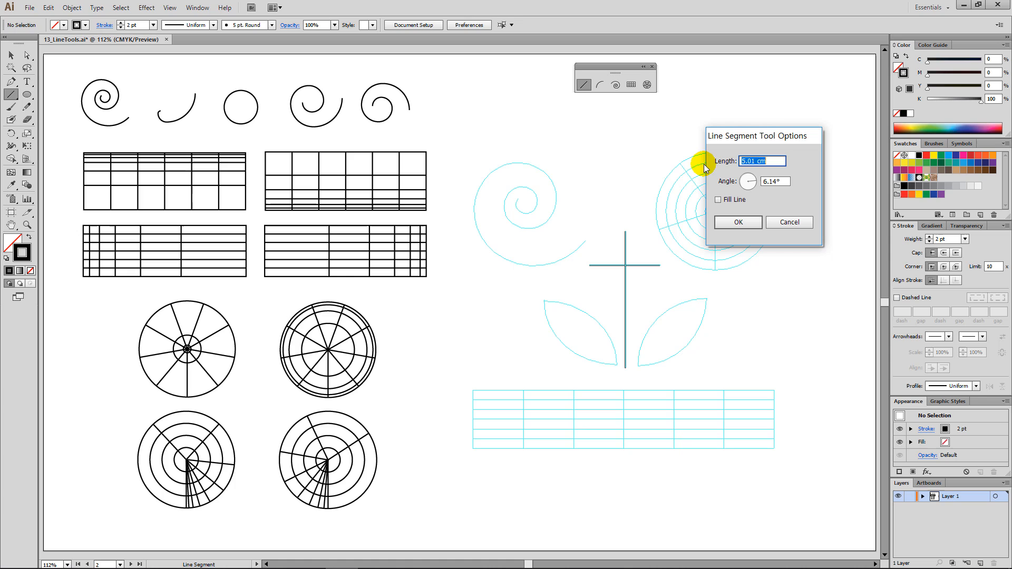
type("5.5")
key("Tab")
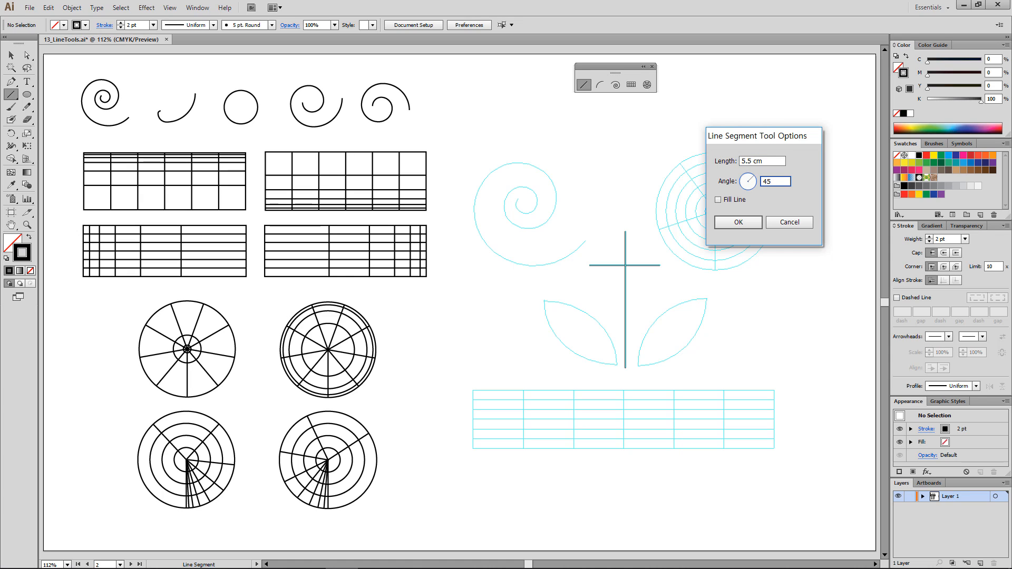
left_click(736, 223)
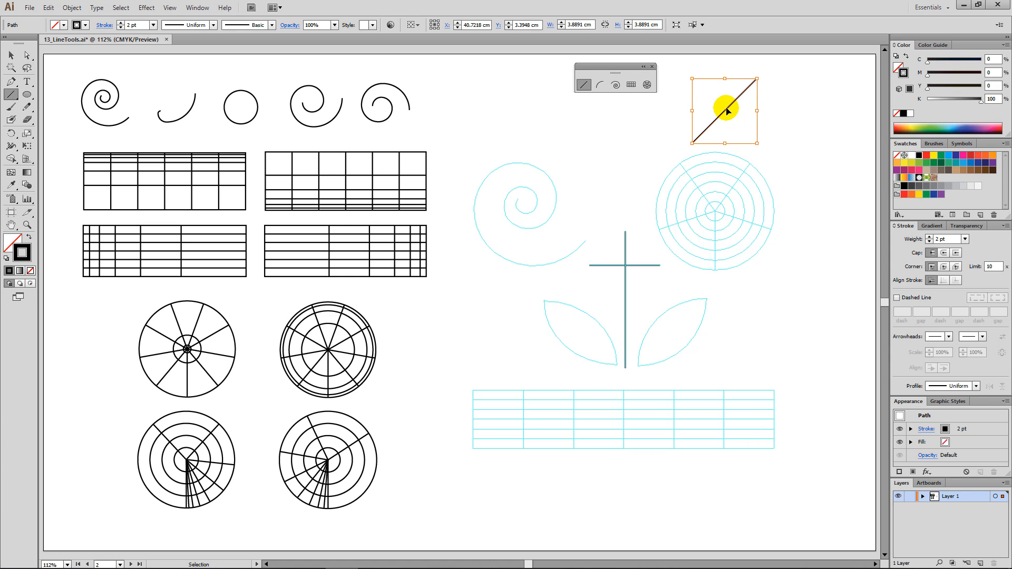
left_click_drag(727, 111, 674, 330)
left_click(693, 339)
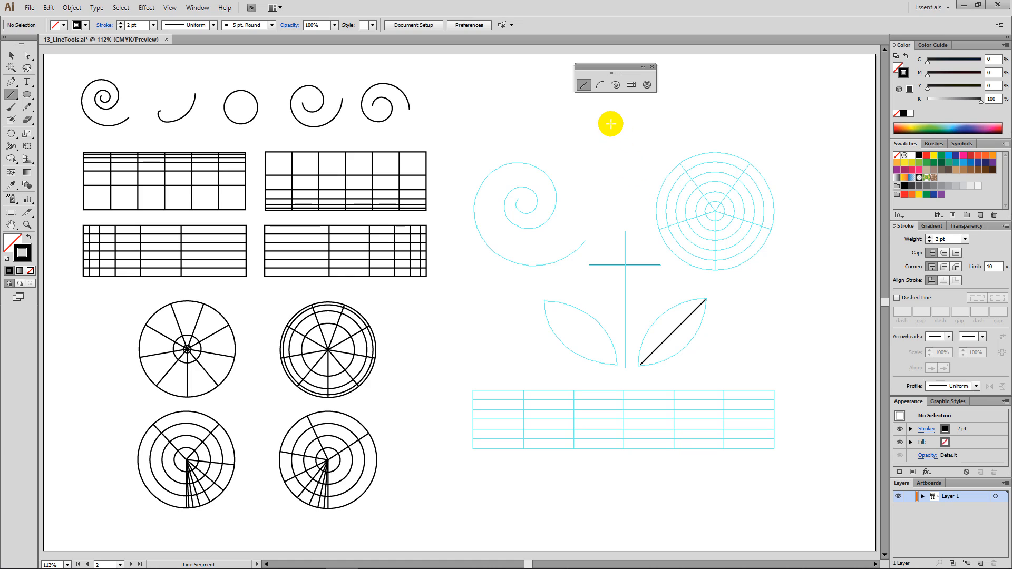
Trace both edges of the leaf left of the stem with the Arc tool, about 4.4 by 3.8 cm, flipping the curve for the second edge
left_click(598, 90)
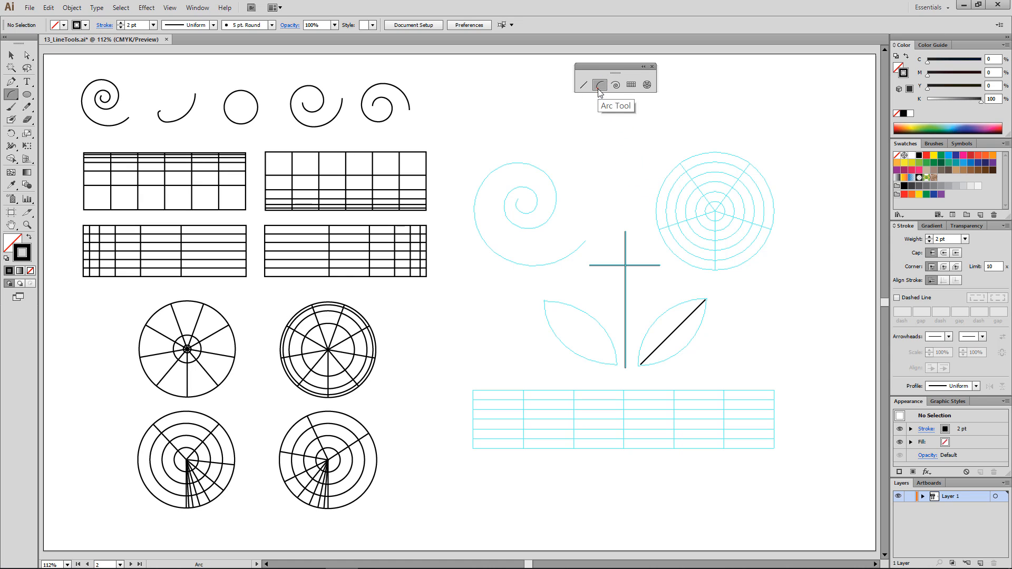
left_click(544, 302)
mouse_move(544, 302)
left_mouse_down()
mouse_move(616, 364)
mouse_move(587, 317)
mouse_move(544, 302)
left_mouse_up()
key("f")
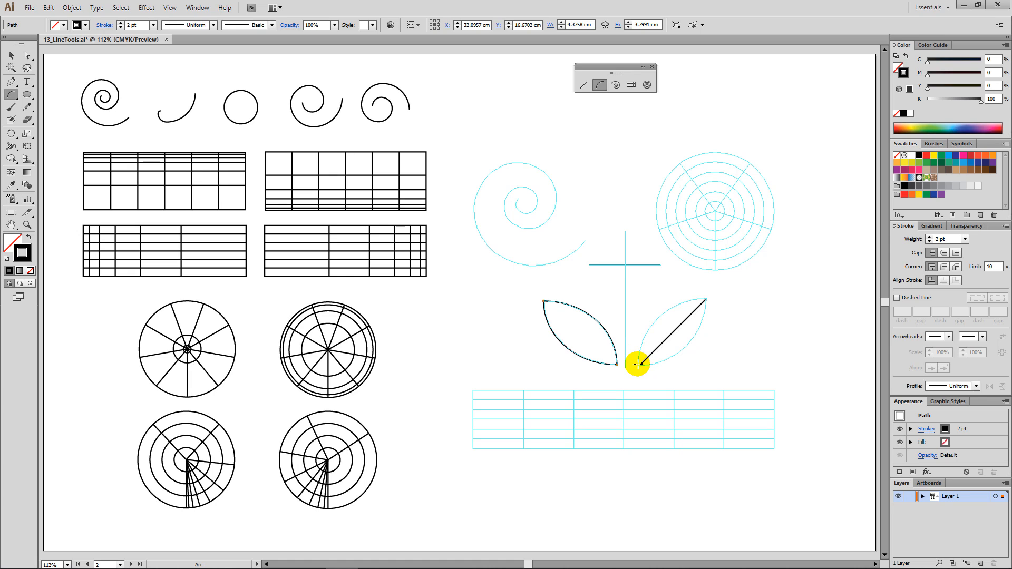
Trace both edges of the leaf right of the stem with arcs about 4.04 by 3.96 cm, and deselect them
left_click_drag(639, 363, 706, 299)
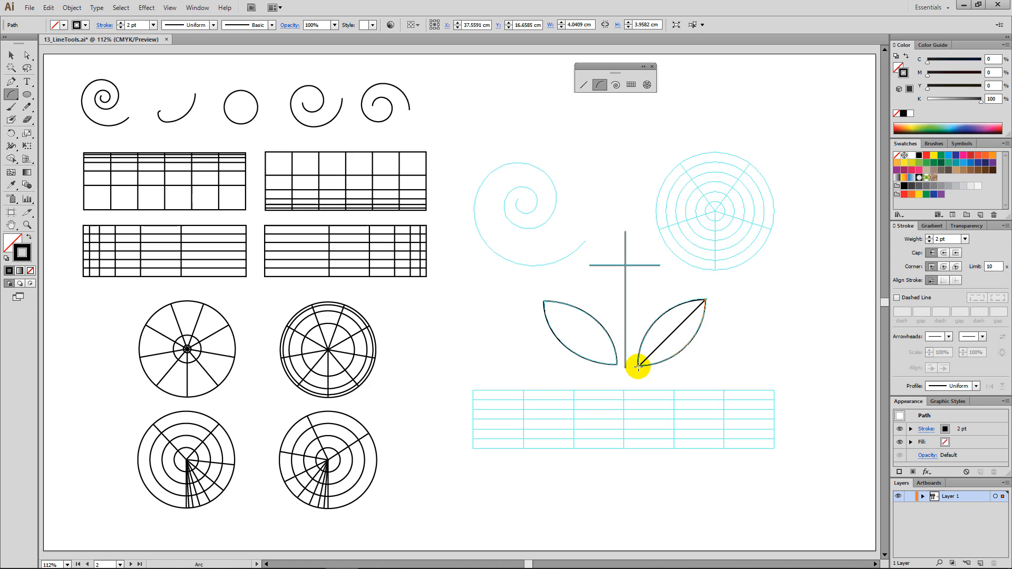
left_click(781, 311, "ctrl")
left_click(767, 307)
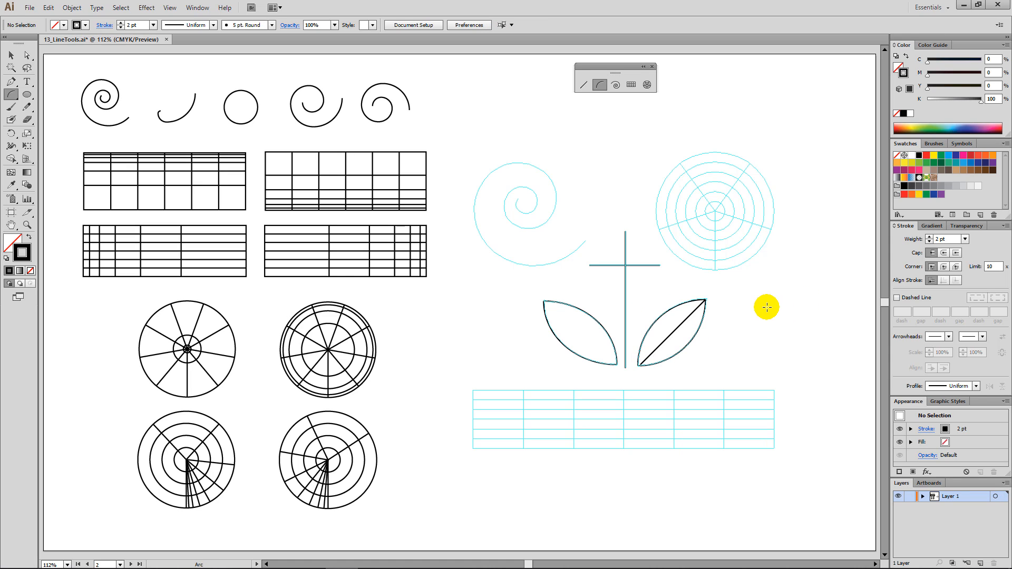
Configure the Arc tool for a Closed type based along the Y Axis, with slope 80 and Fill Arc enabled
double_click(600, 86)
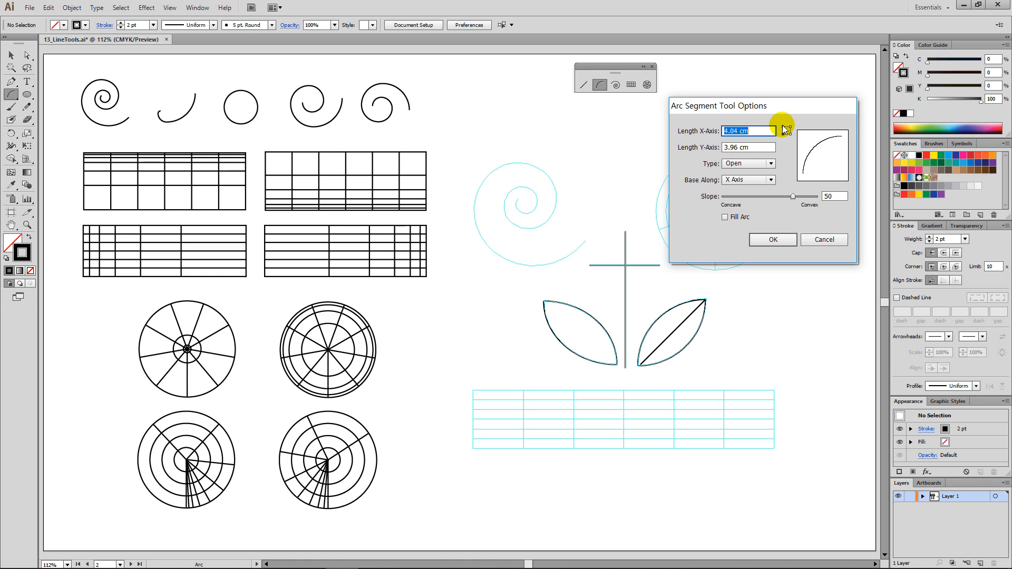
left_click(787, 130)
left_click(771, 165)
left_click(766, 173)
left_click(763, 189)
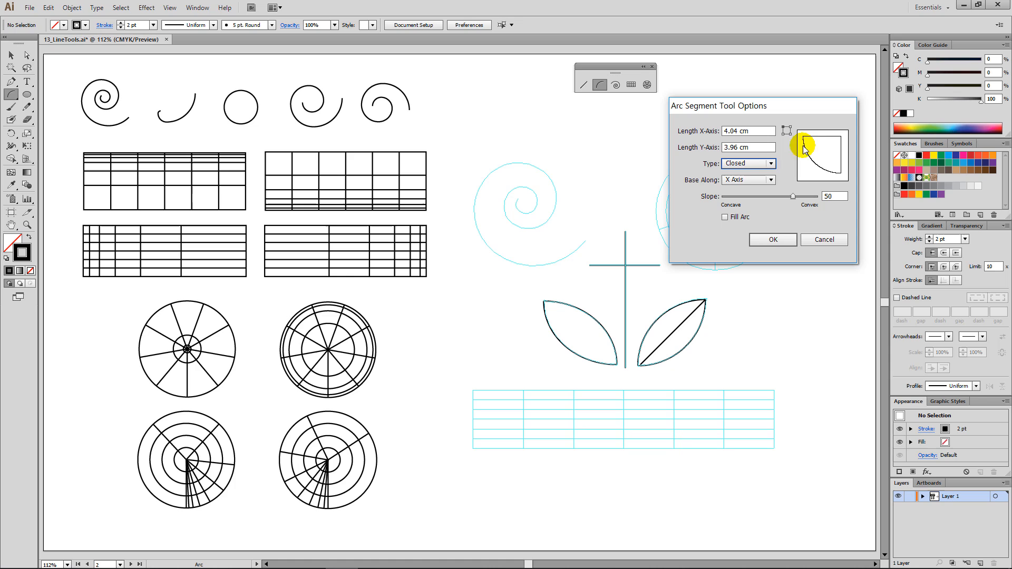
left_click(765, 181)
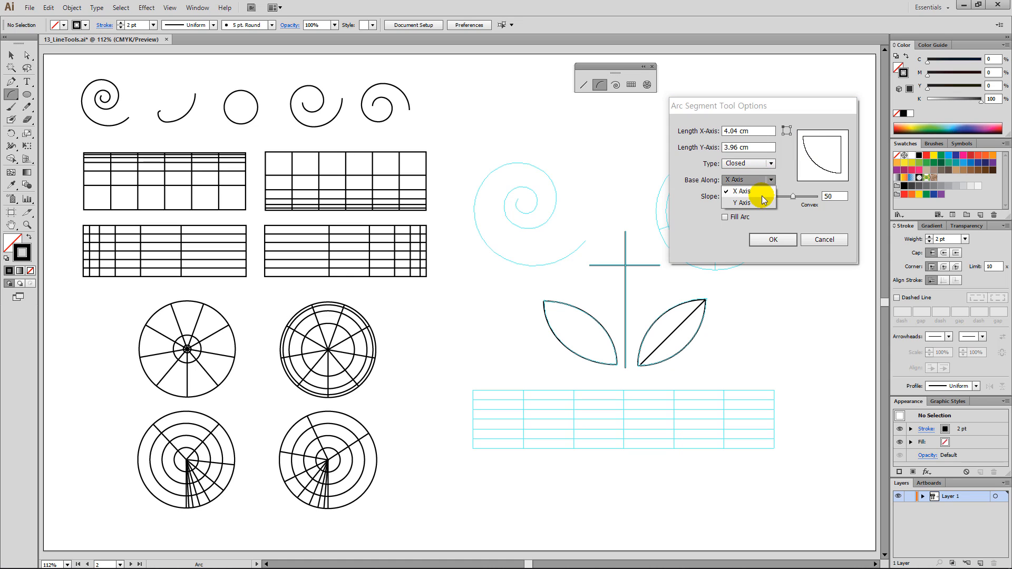
left_click(761, 204)
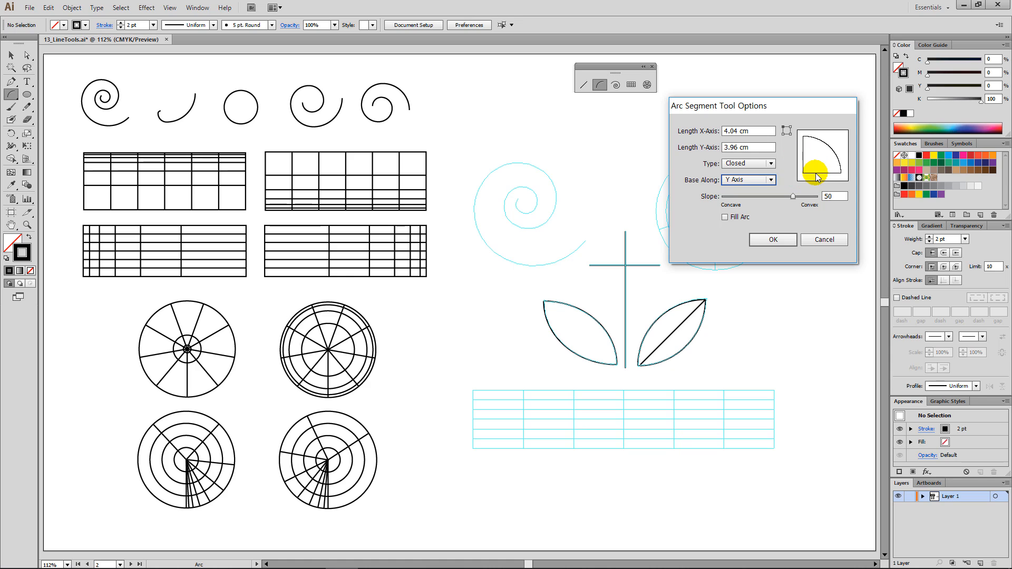
left_click_drag(793, 195, 818, 199)
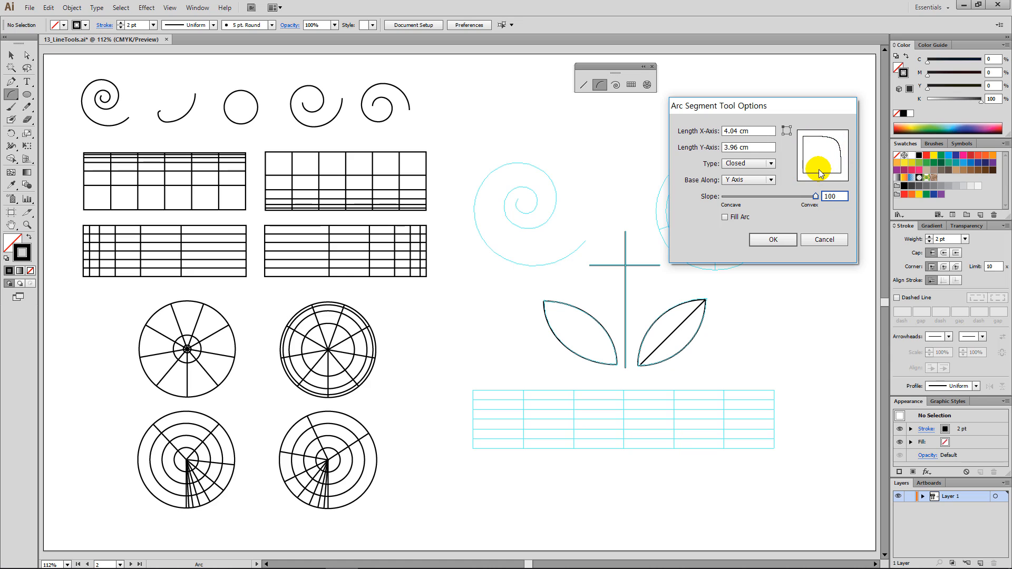
left_click_drag(840, 196, 828, 207)
type("80")
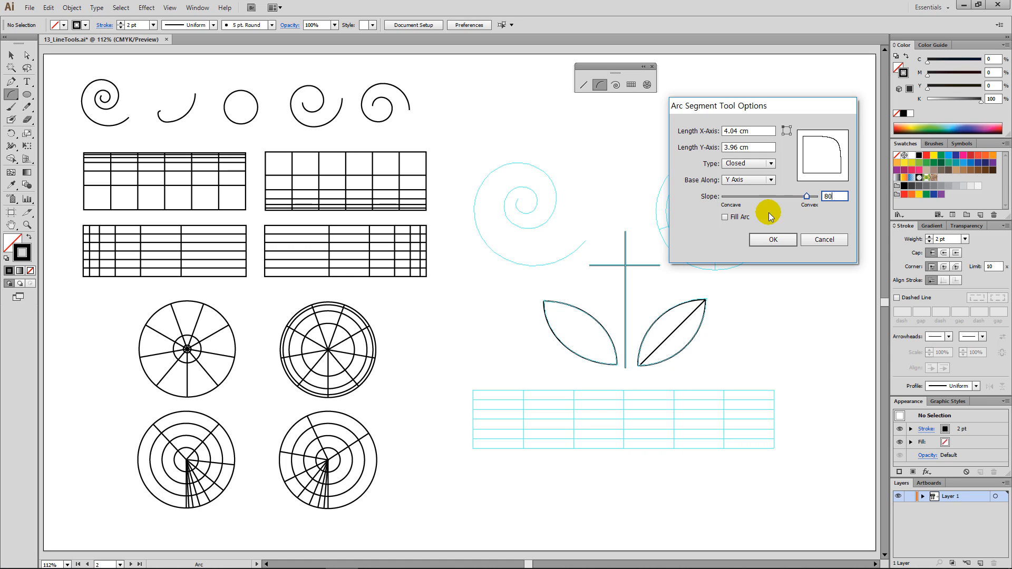
left_click(738, 218)
left_click(780, 242)
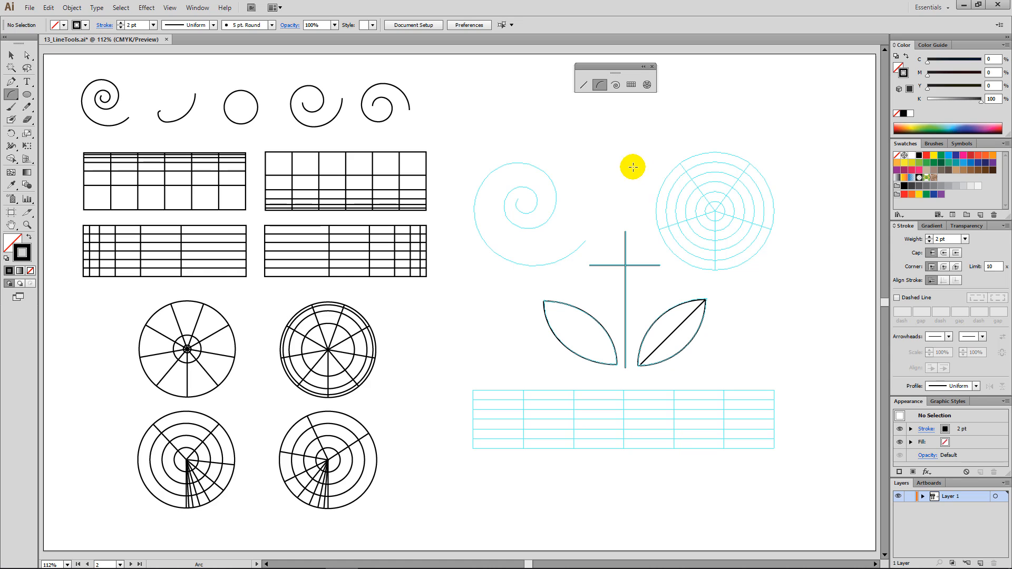
Draw a closed test arc about 3.62 cm wide and high above the cross, and delete it
left_click_drag(579, 133, 628, 190)
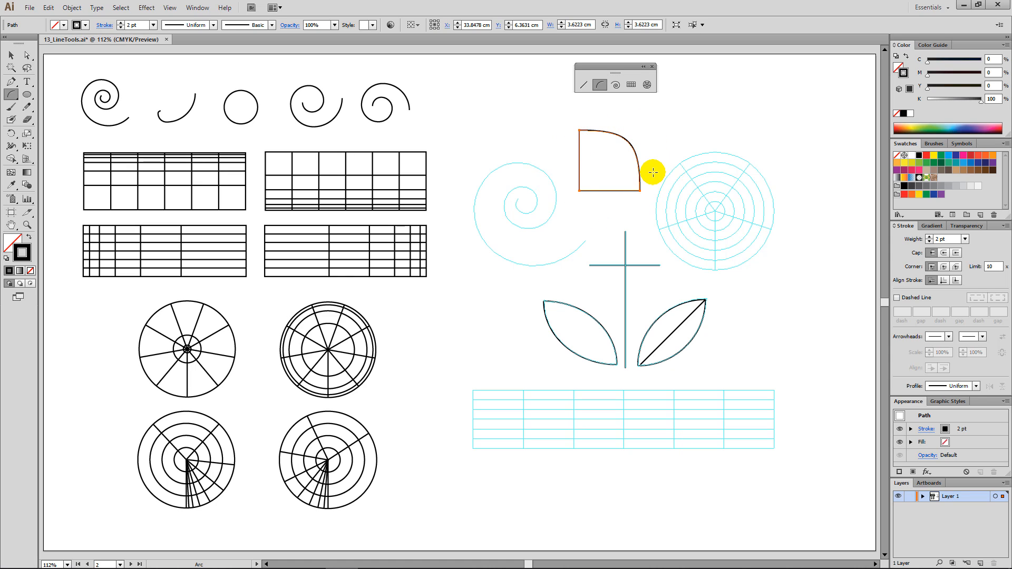
key("Delete")
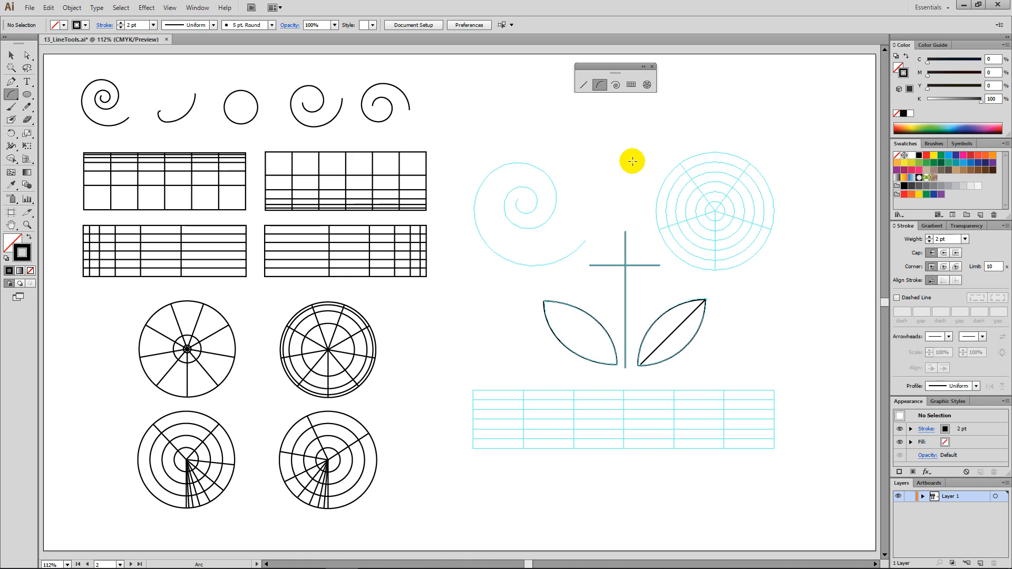
Create a 3.62 by 3.62 cm arc above the polar grid, with Open type, X Axis base, slope 50 and Fill Arc off
left_click(740, 118)
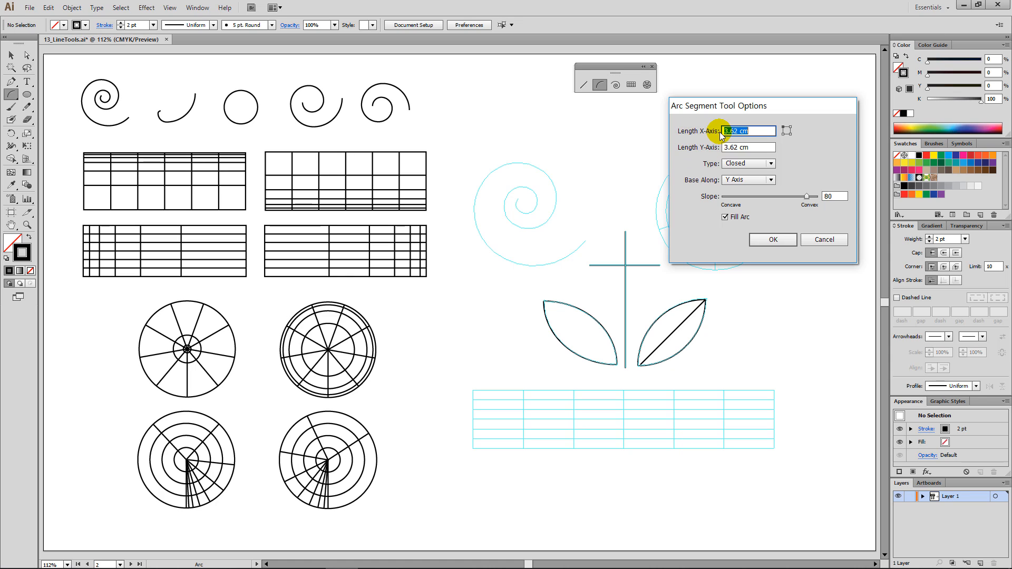
left_click(772, 165)
left_click(764, 176)
left_click(771, 180)
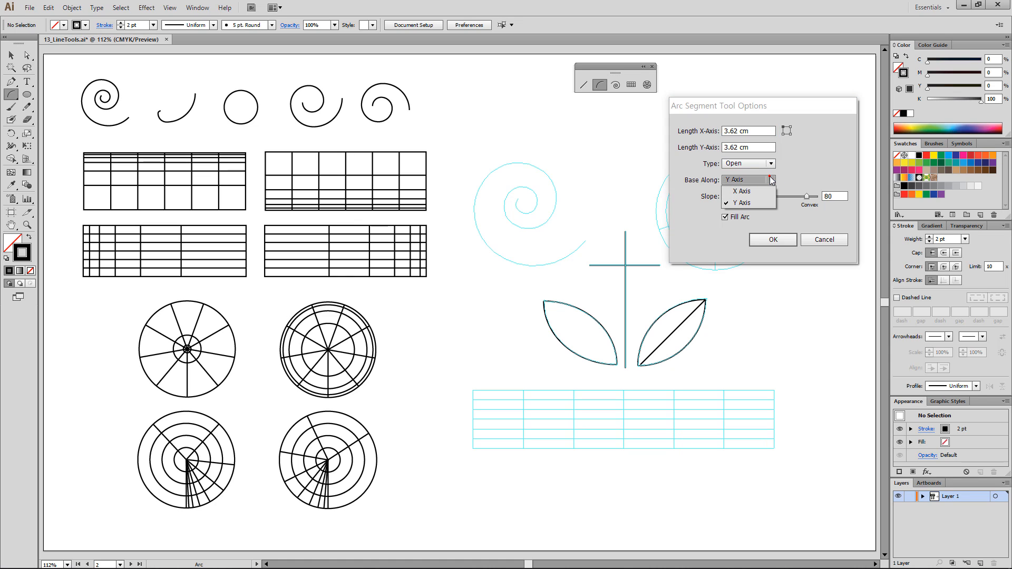
left_click(768, 191)
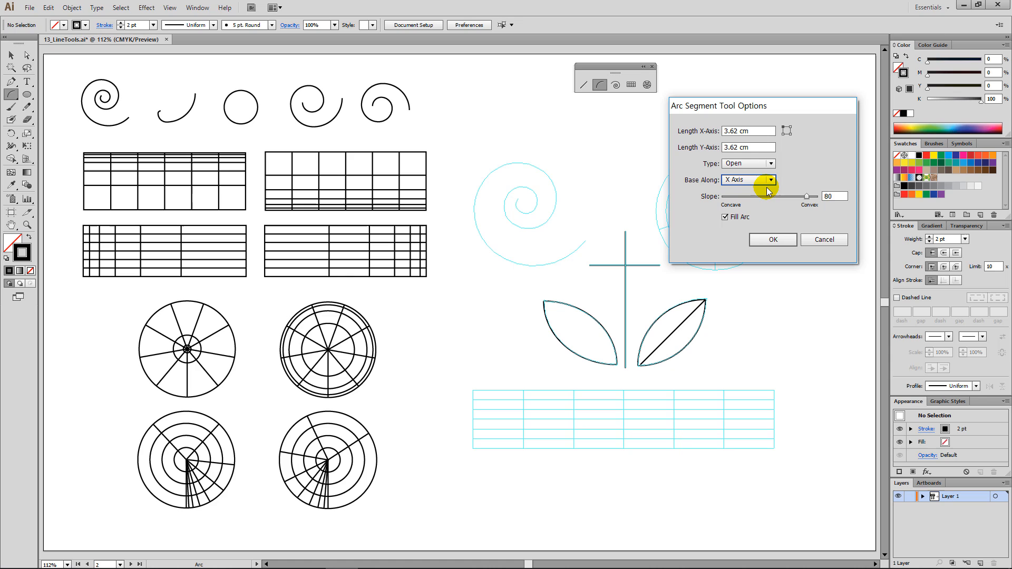
double_click(839, 197)
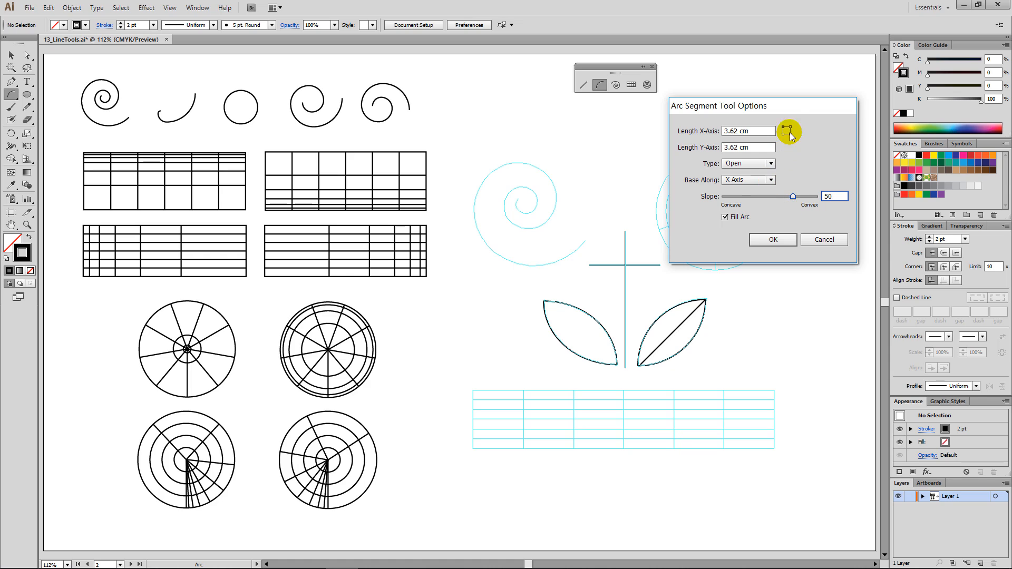
left_click(731, 217)
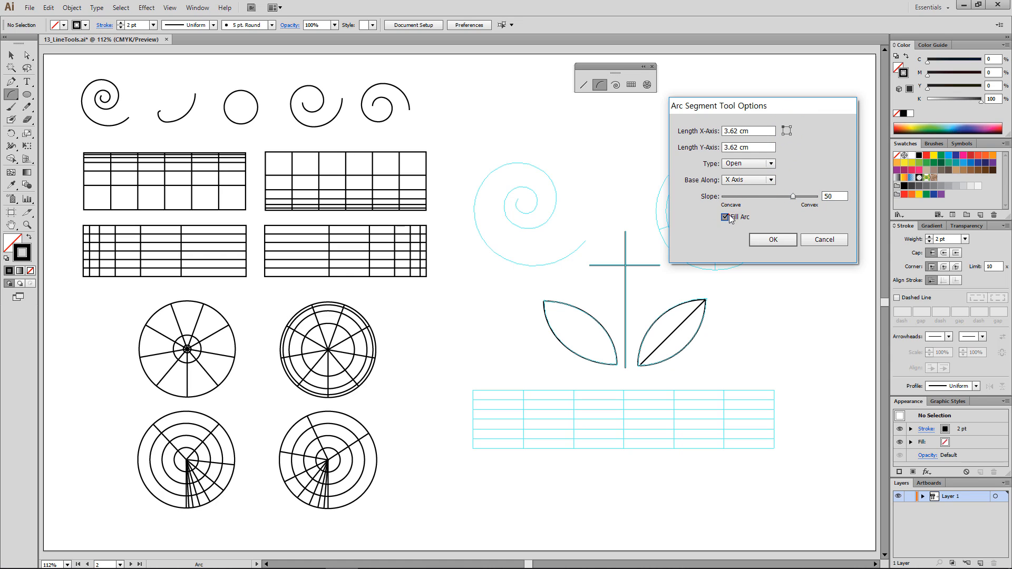
left_click(773, 239)
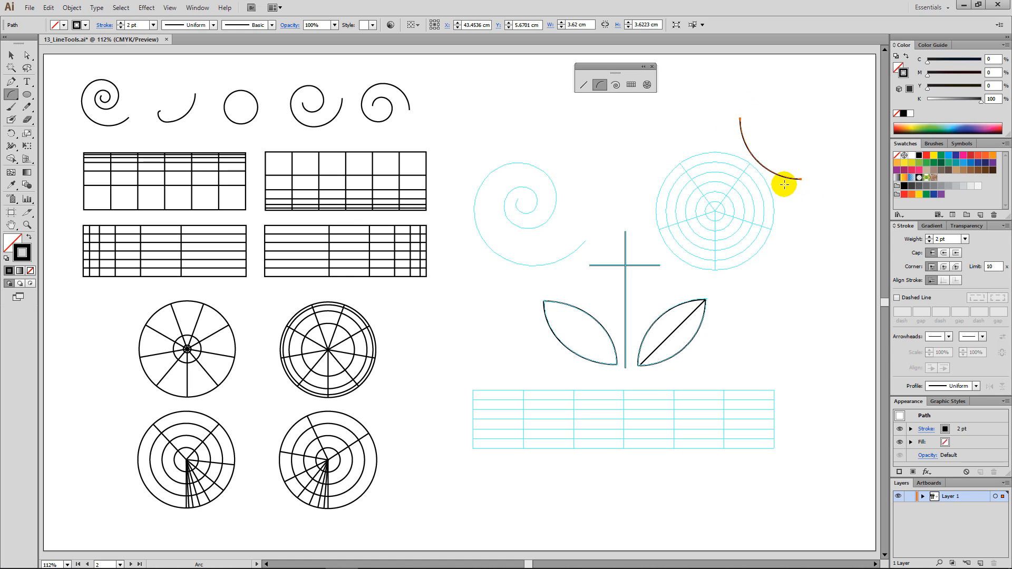
Delete the arc above the polar grid and accept the Arc tool options with Open type, X Axis base and slope 50
key("Delete")
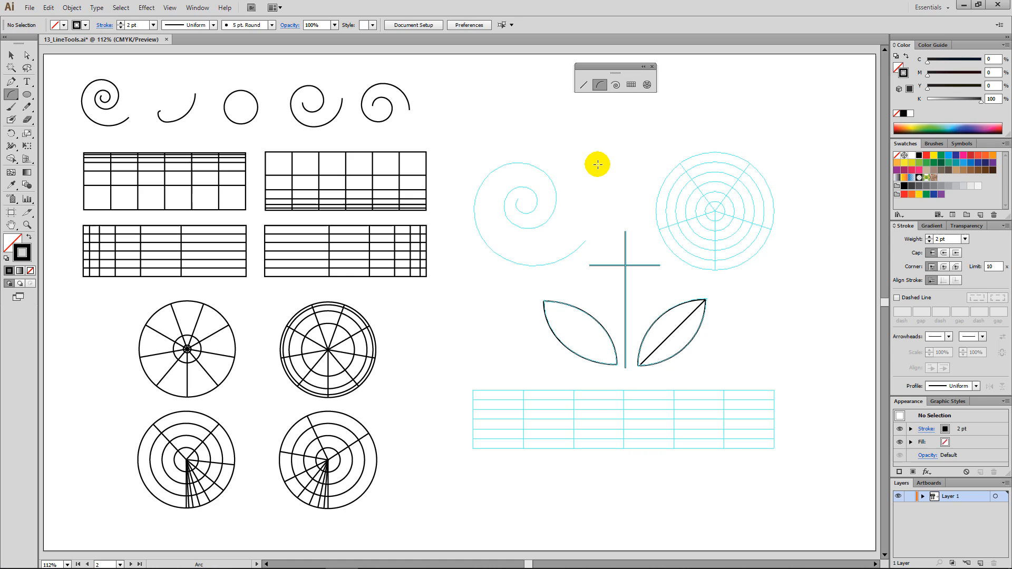
double_click(599, 86)
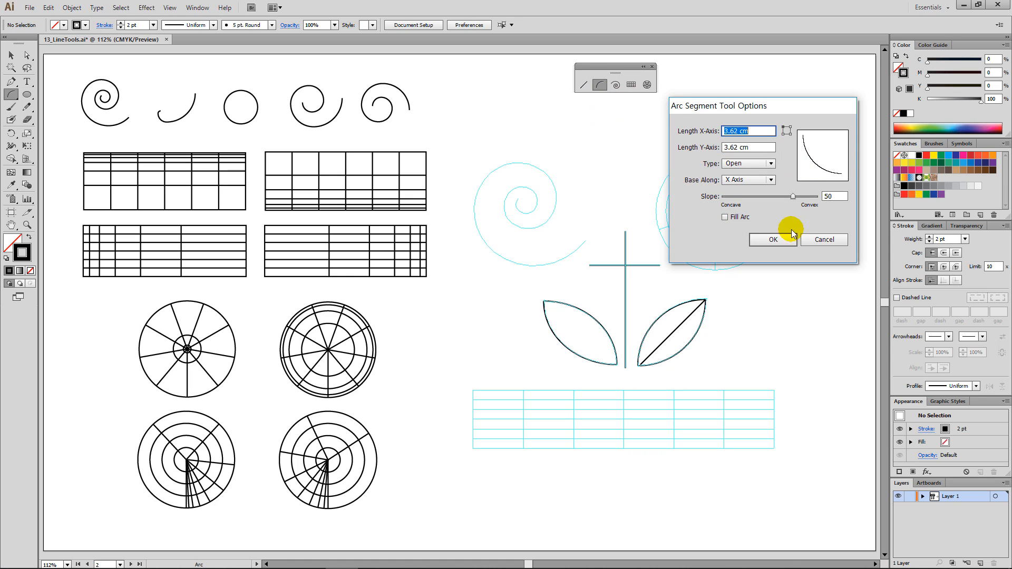
left_click(771, 241)
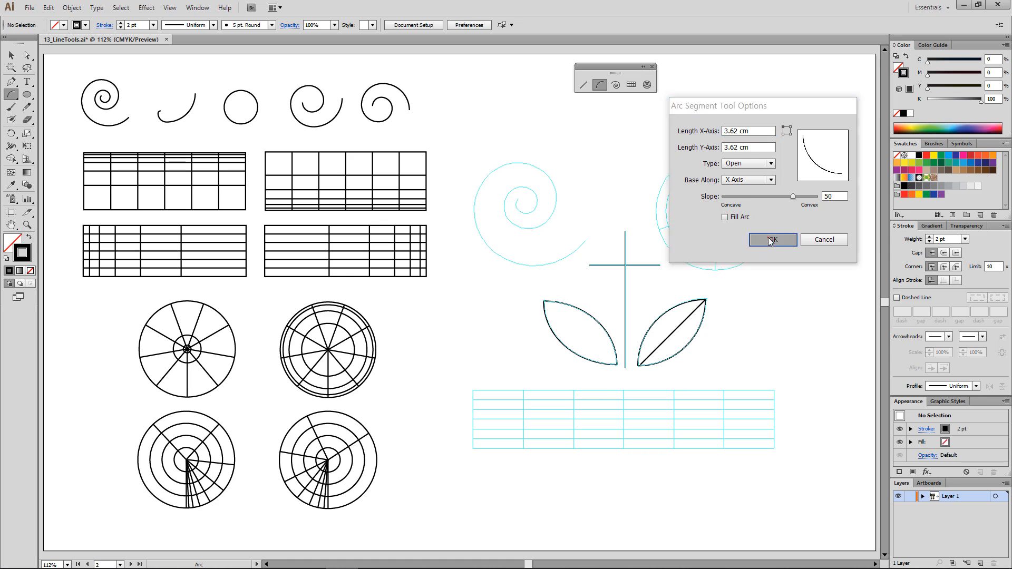
Draw two crossing test arcs above the cross, and add a 4 by 2.49 cm arc to the right of them
left_click_drag(648, 167, 648, 167)
left_click_drag(642, 124, 575, 166)
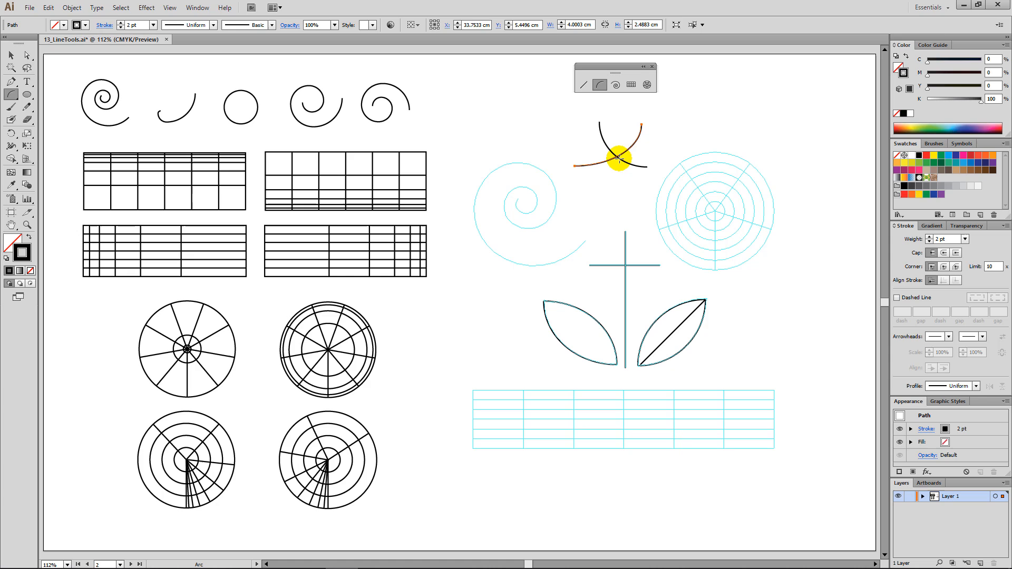
left_click(673, 117, "ctrl")
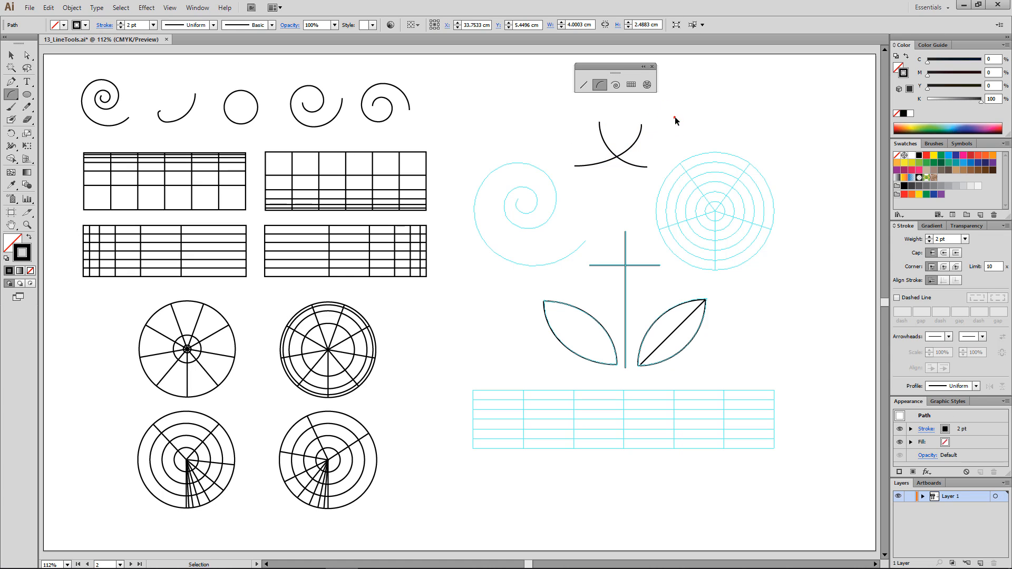
left_click(711, 114)
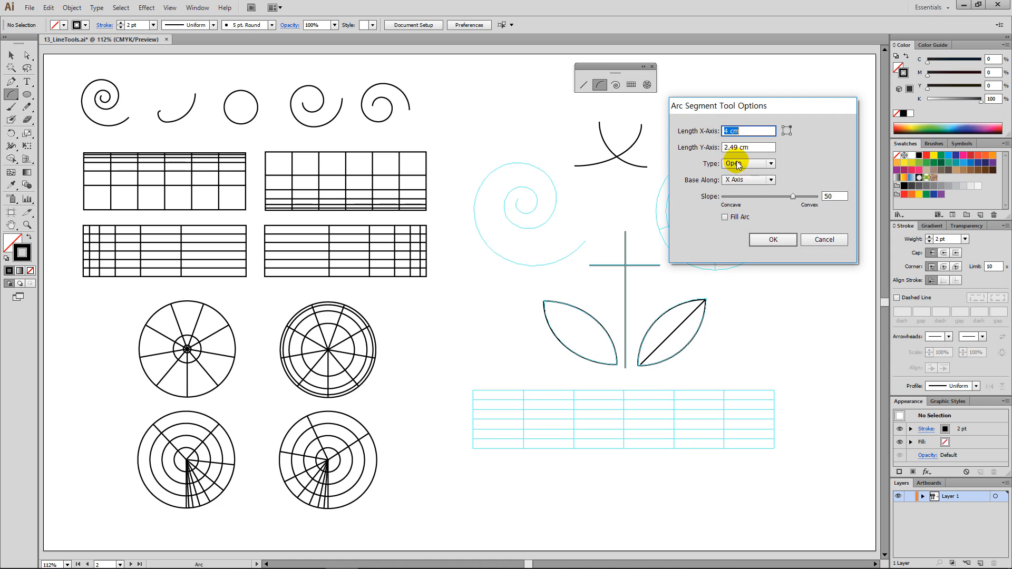
left_click(762, 240)
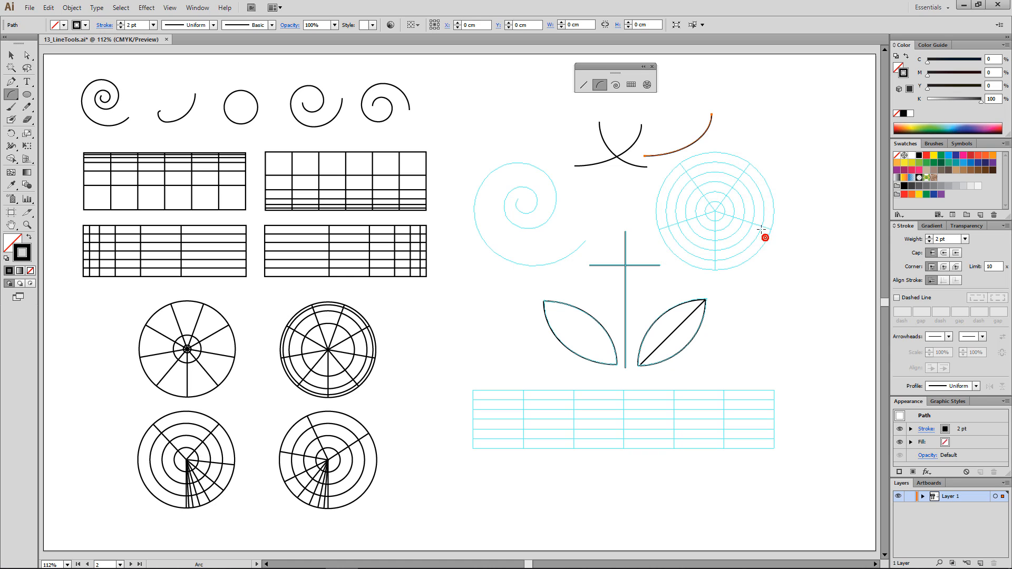
Select the three test arcs above the cross and delete them
key("ctrl")
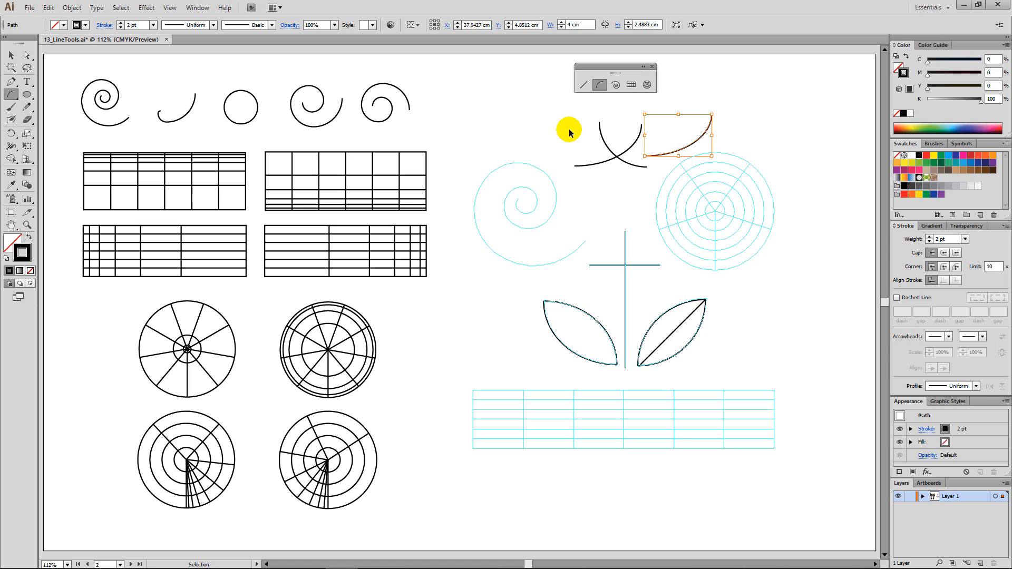
left_click_drag(686, 172, 678, 169)
key("Delete")
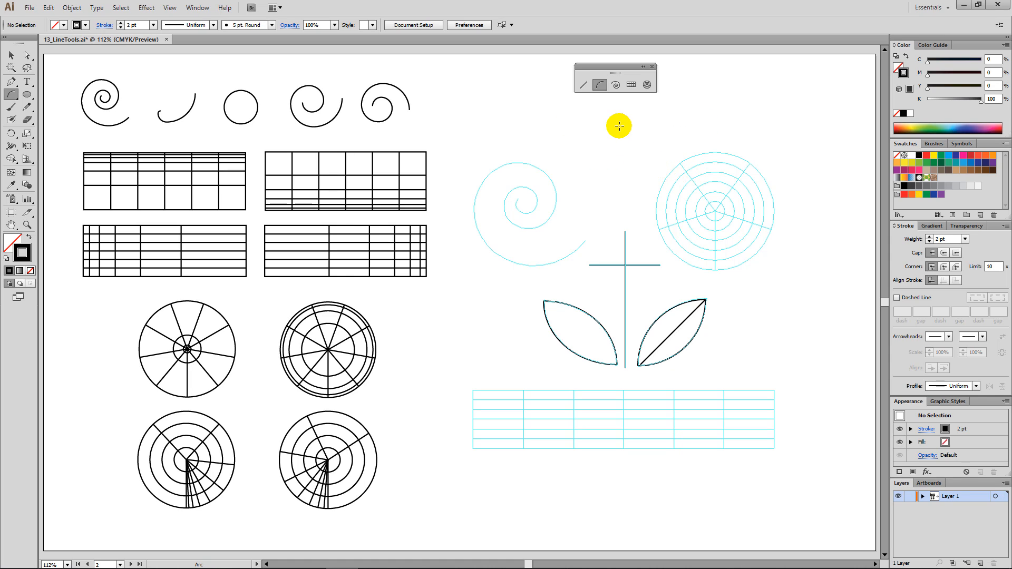
Trace the blue spiral left of the cross with a spiral about 6.7 cm wide and 6.29 cm high
left_click(616, 85)
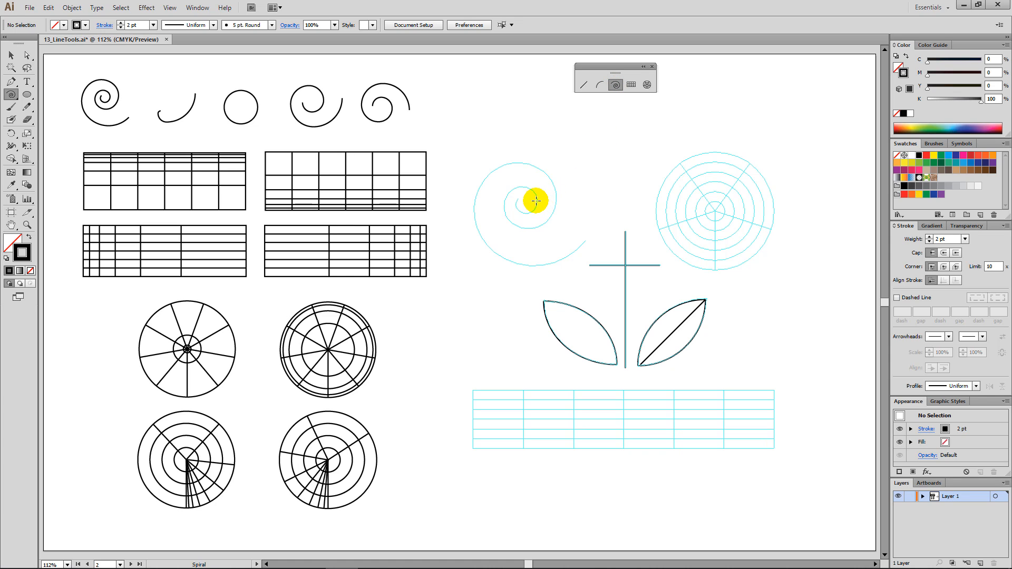
left_click_drag(547, 213, 586, 242)
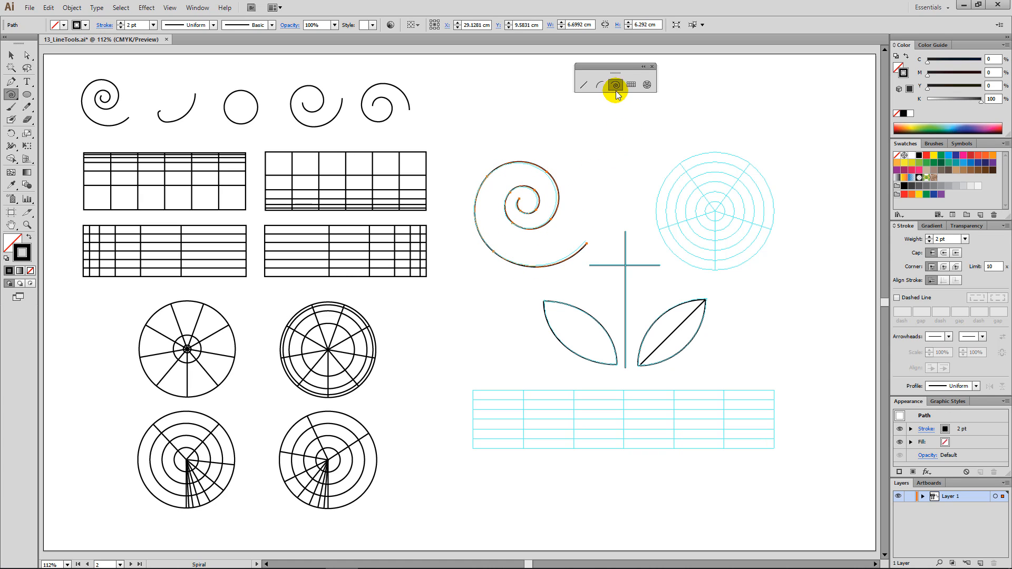
Try spiral settings with a decay of 100% and the opposite winding style, and discard them
left_click(648, 123)
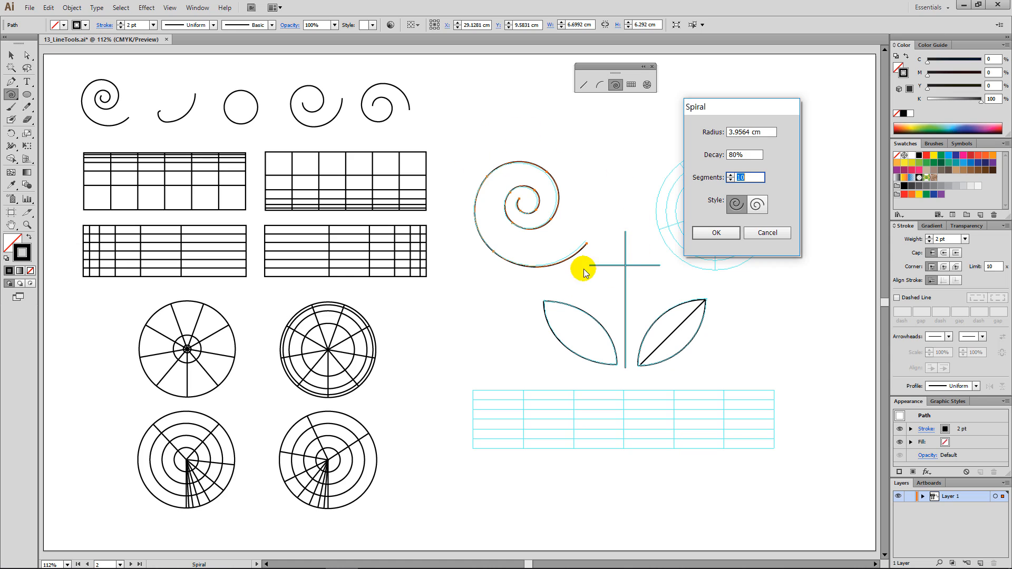
left_click(751, 153)
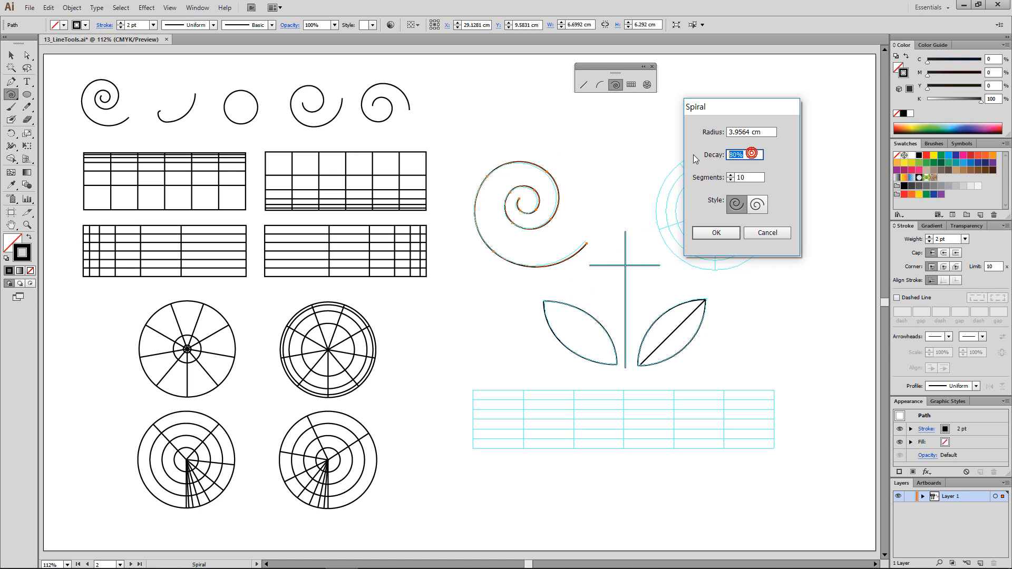
type("10")
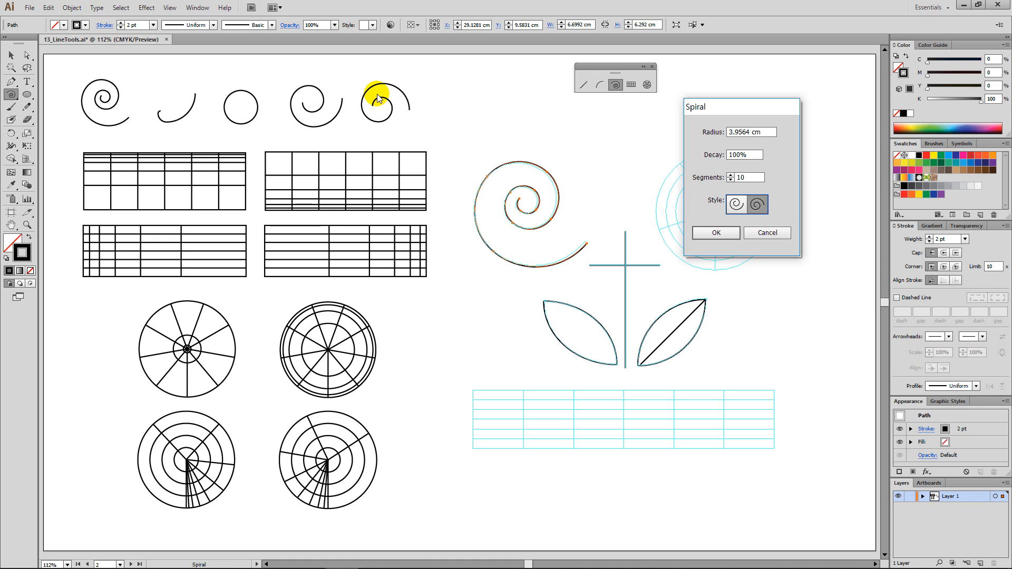
left_click(765, 235)
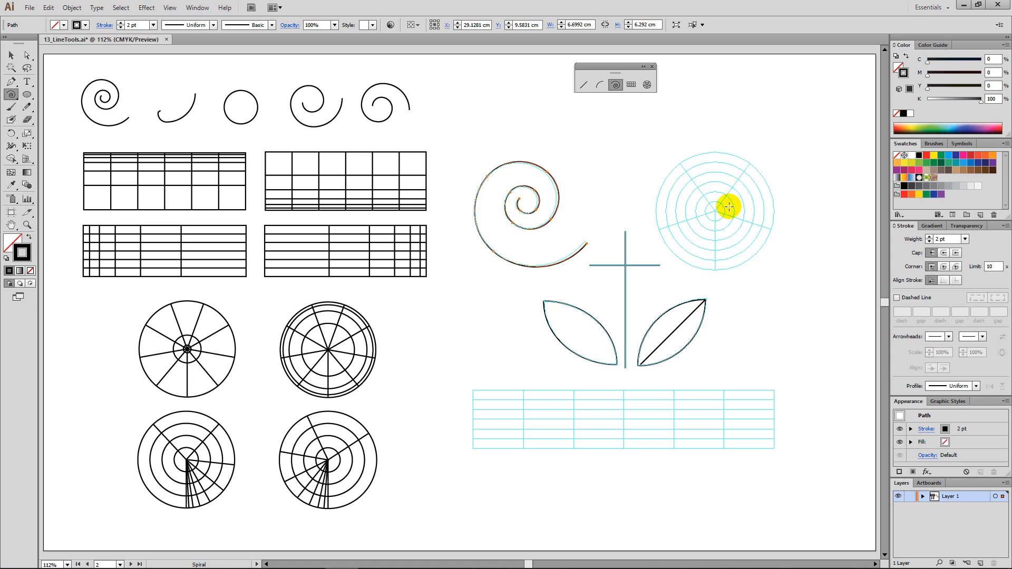
Trace the blue table below the leaves with a rectangular grid about 18 by 3.6 cm
left_click(632, 87)
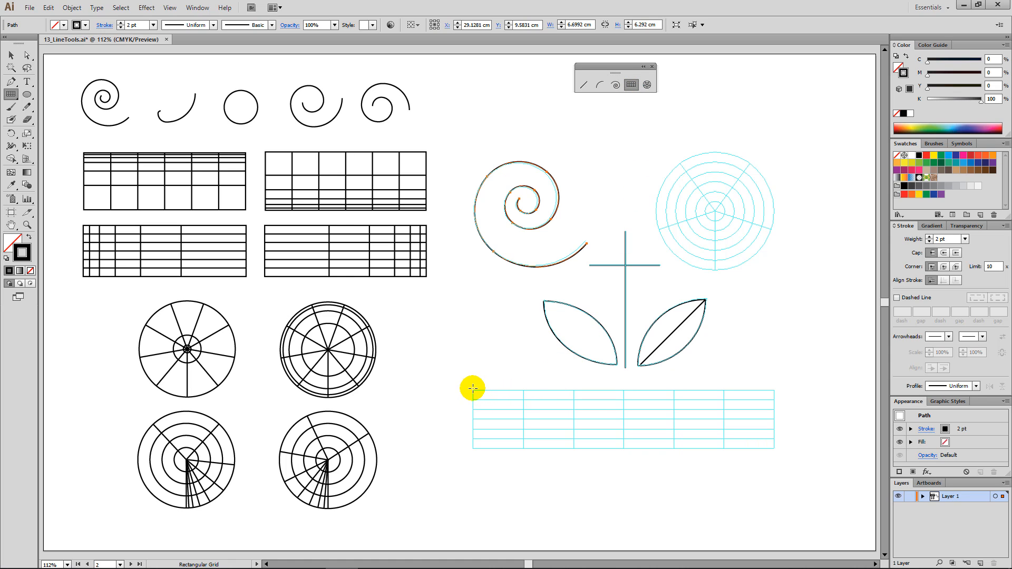
left_click_drag(473, 388, 774, 449)
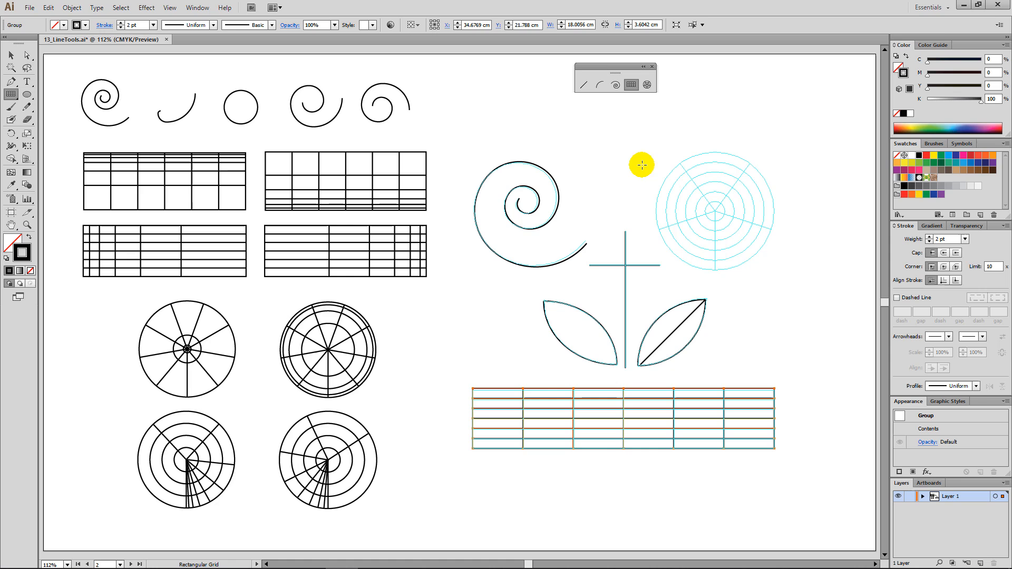
Try rectangular grid options with horizontal divider skew 364%, vertical divider skew 415% and Fill Grid enabled, and discard them
left_click(565, 117)
left_click_drag(565, 117, 637, 114)
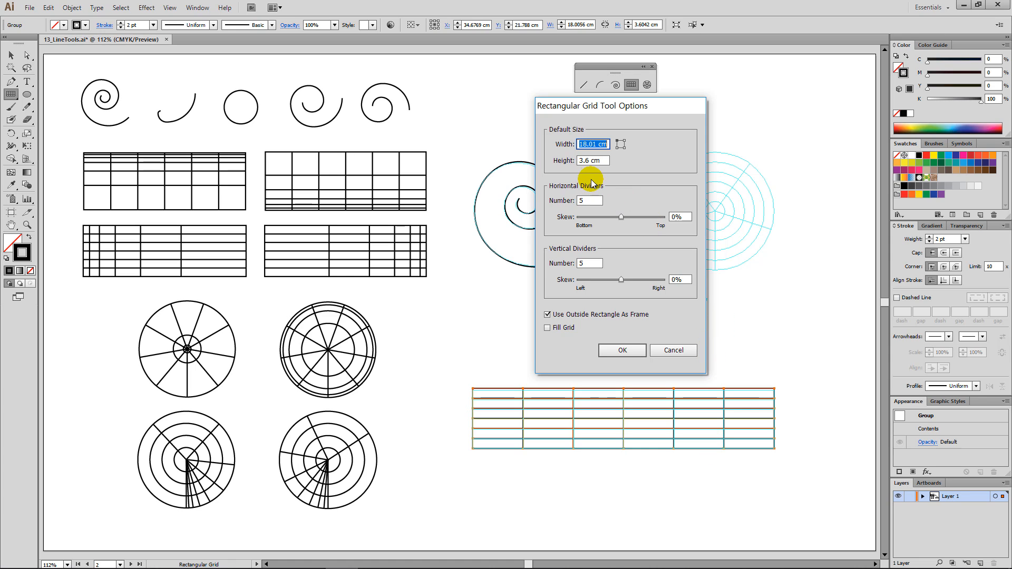
left_click_drag(621, 221, 592, 224)
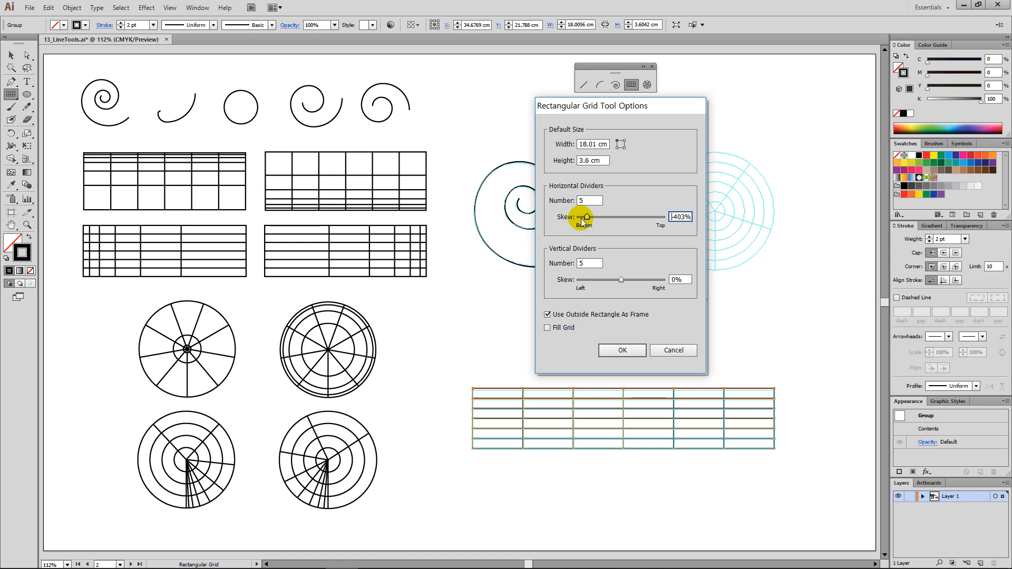
left_click_drag(621, 221, 657, 221)
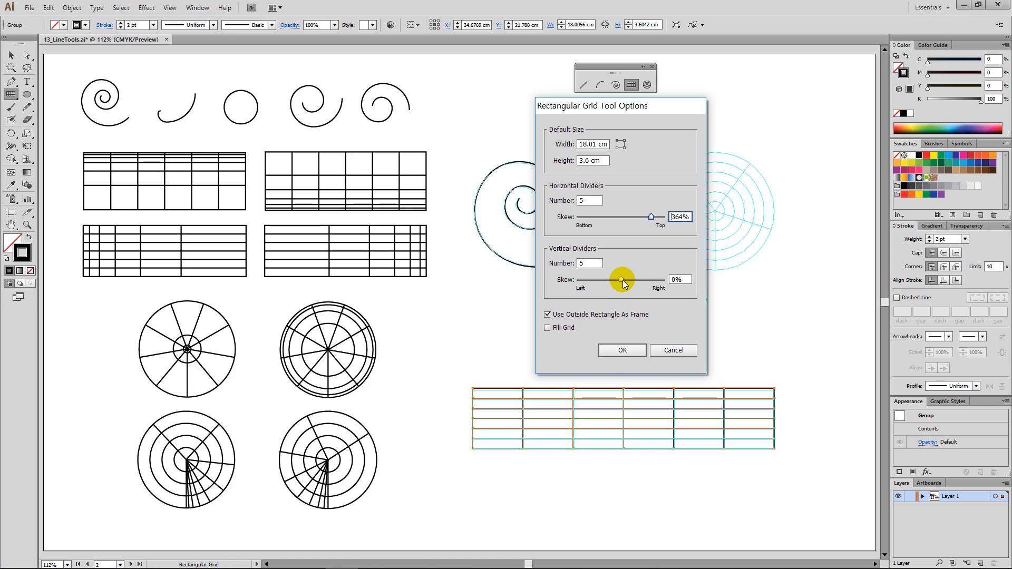
left_click_drag(620, 283, 587, 287)
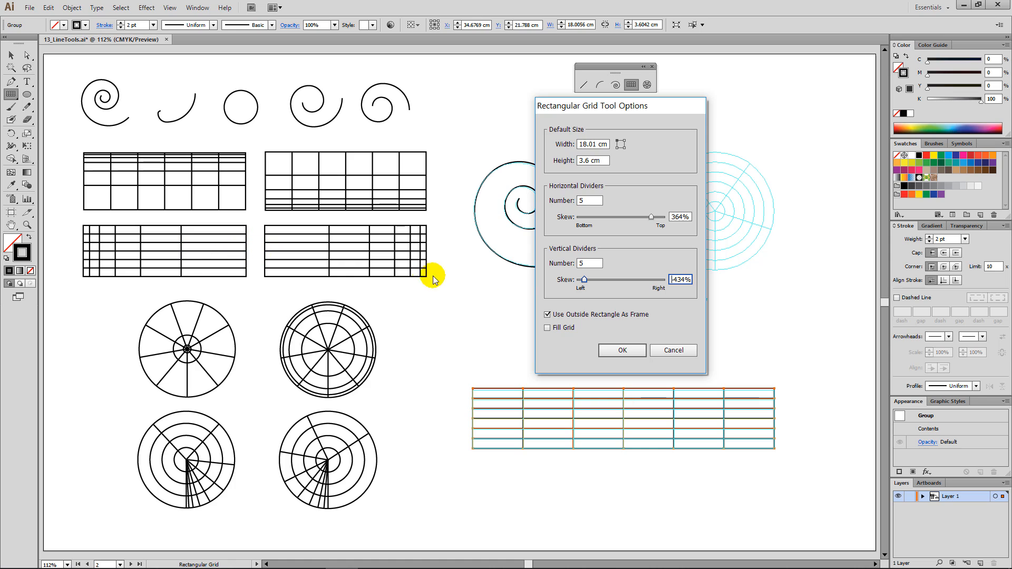
left_click_drag(584, 281, 654, 286)
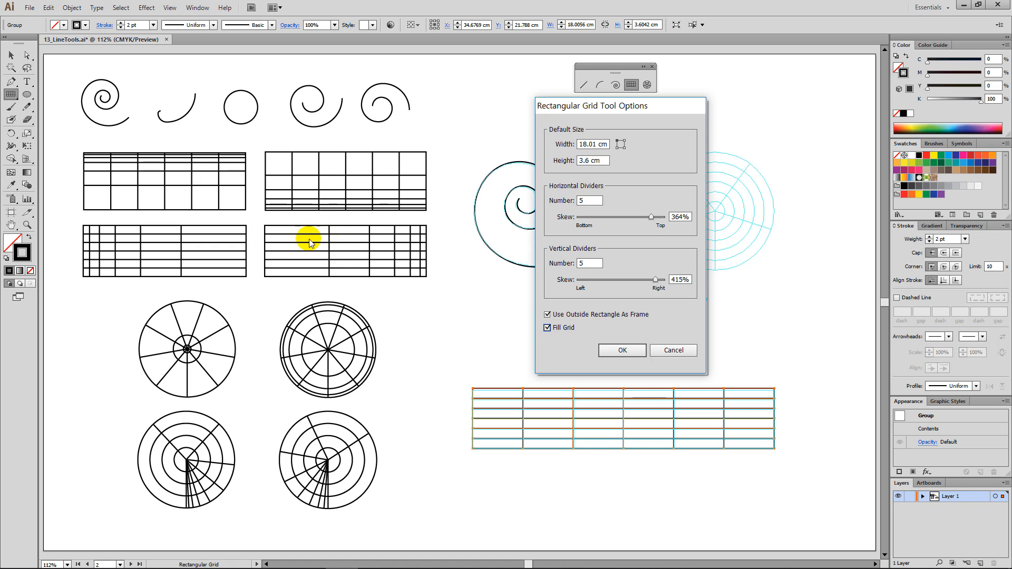
left_click(680, 351)
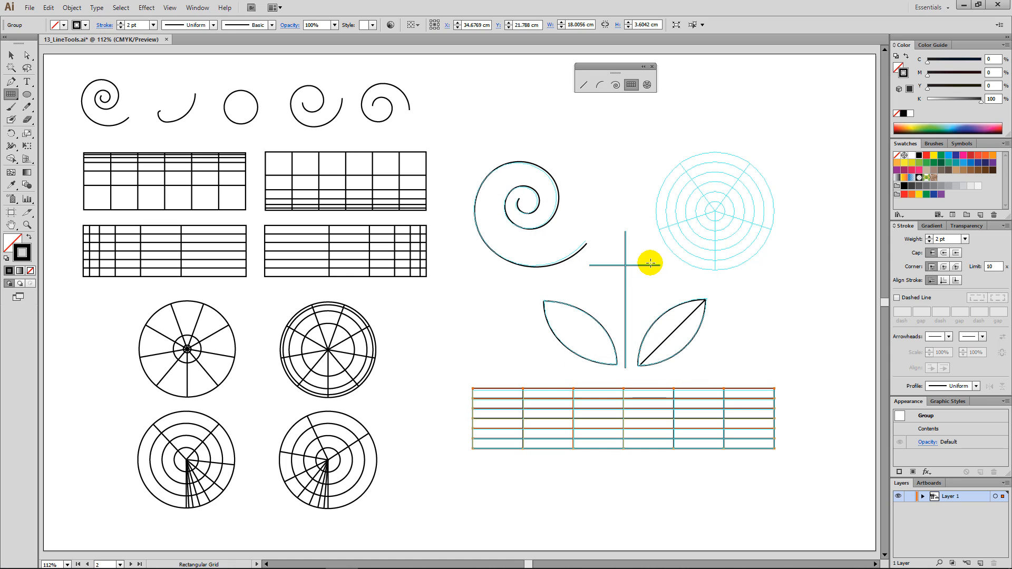
Trace the blue circular grid right of the cross with a polar grid about 7.19 cm in diameter, and deselect it
left_click(647, 85)
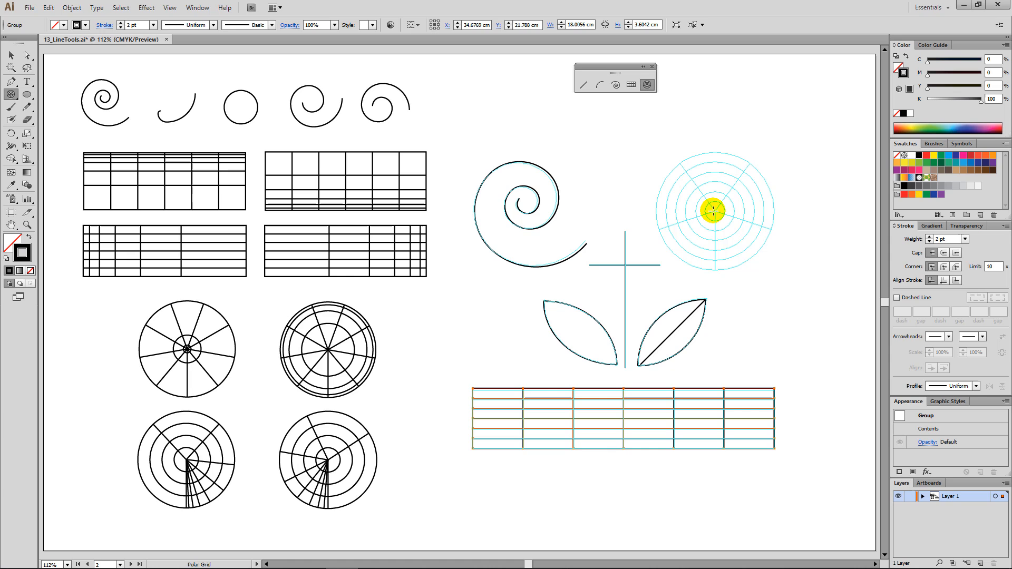
left_click_drag(714, 211, 748, 271)
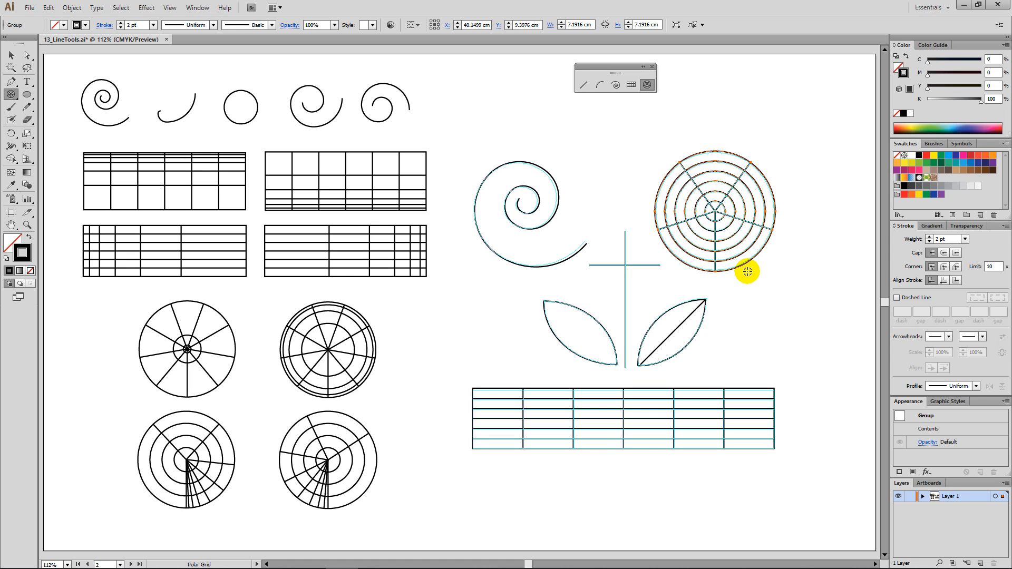
left_click(801, 274, "ctrl")
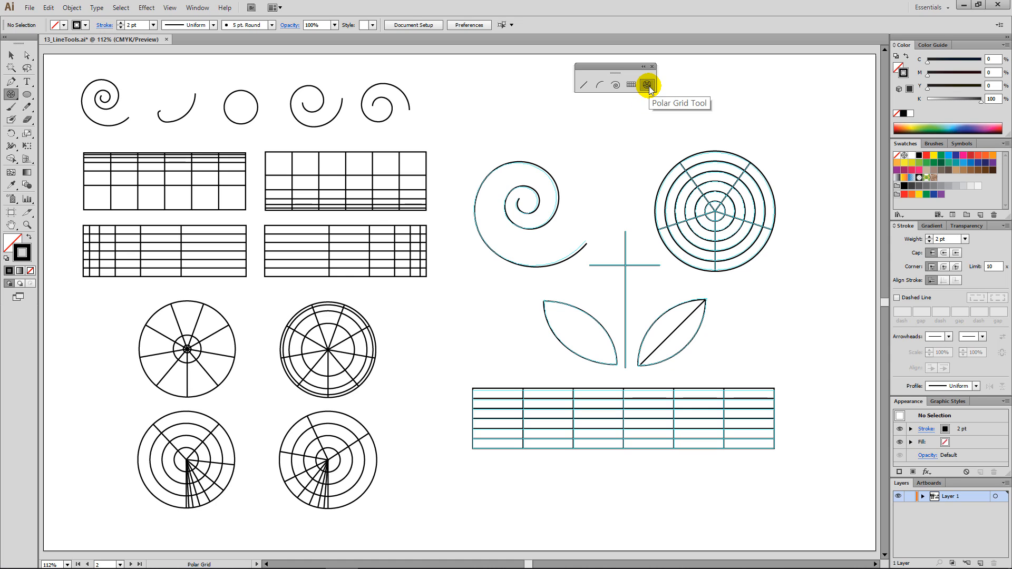
Try polar grid options with concentric skew 427%, radial skew 371%, a compound path from ellipses and Fill Grid enabled, and discard them
left_click(563, 104)
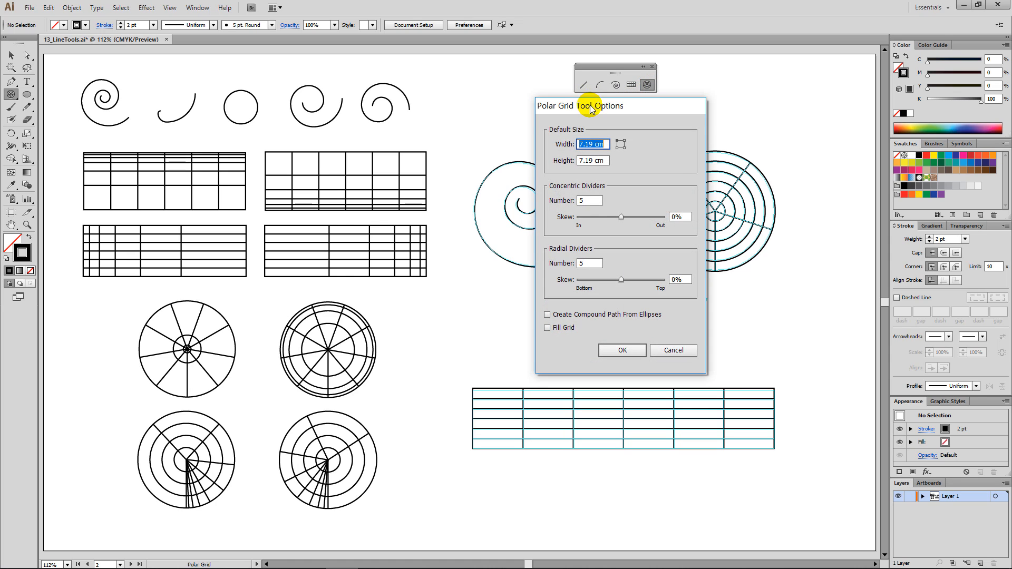
left_click_drag(553, 109, 530, 111)
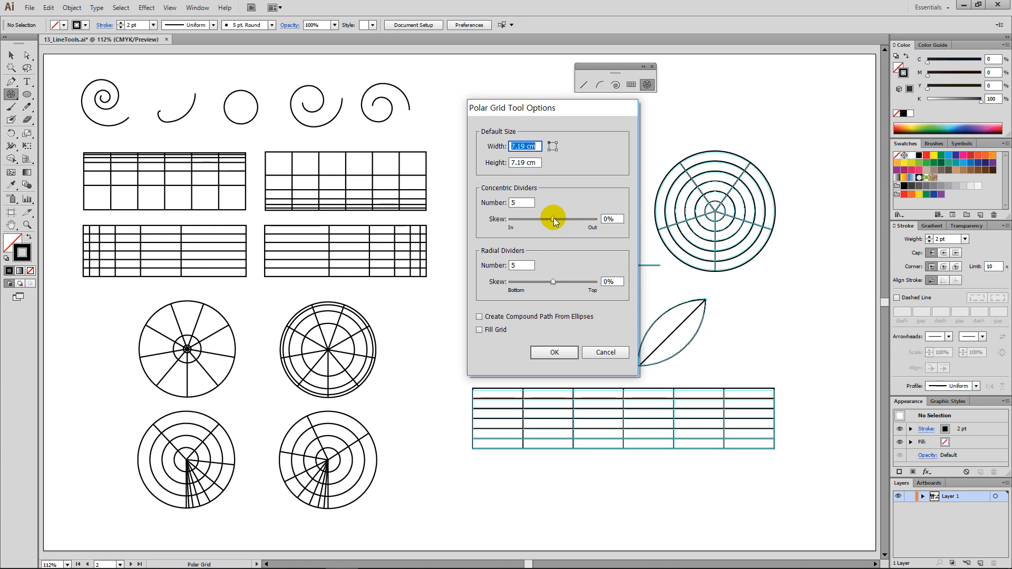
left_click_drag(554, 217, 521, 226)
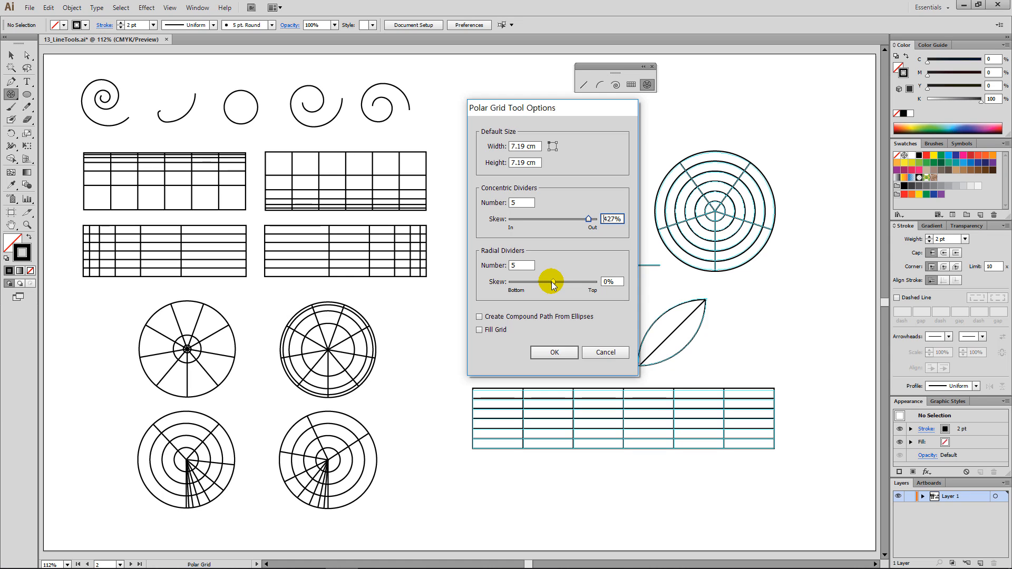
left_click_drag(553, 285, 515, 293)
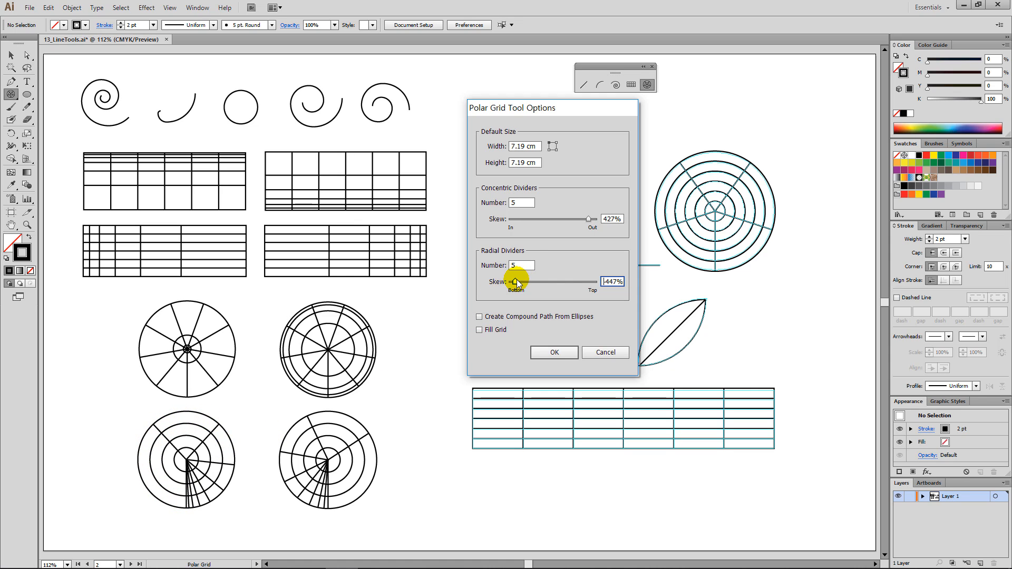
left_click_drag(583, 283, 585, 282)
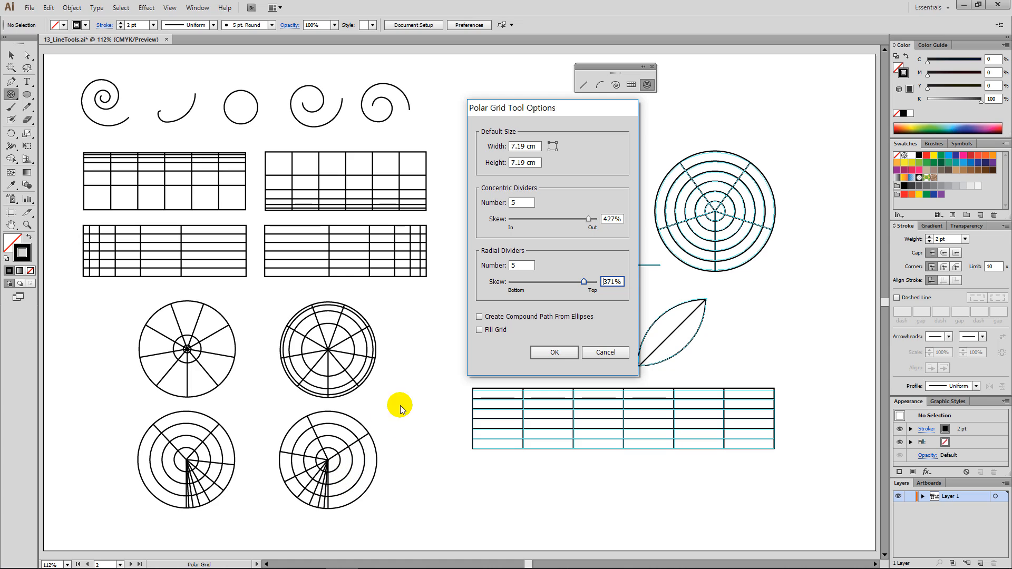
left_click(514, 317)
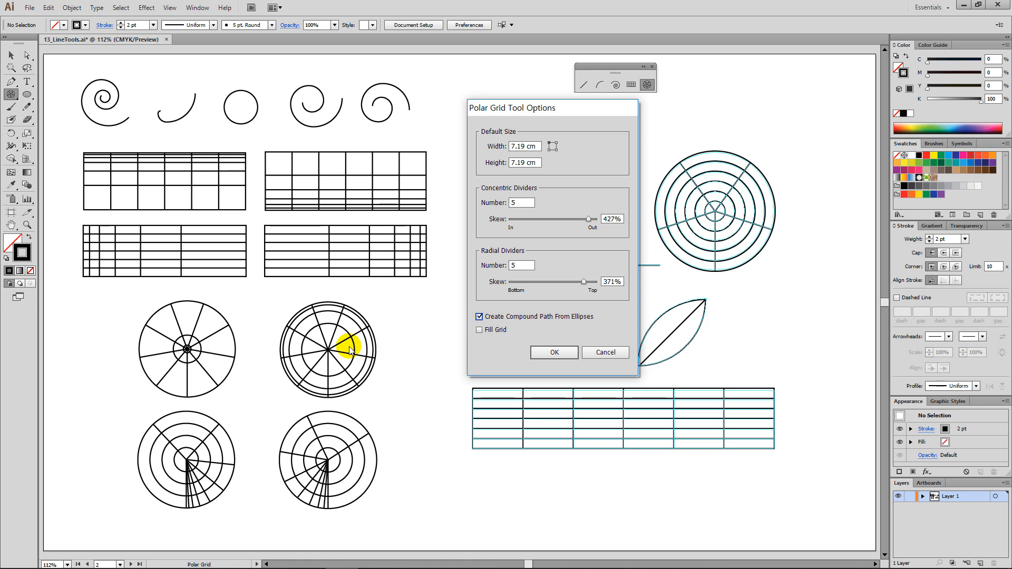
left_click(479, 331)
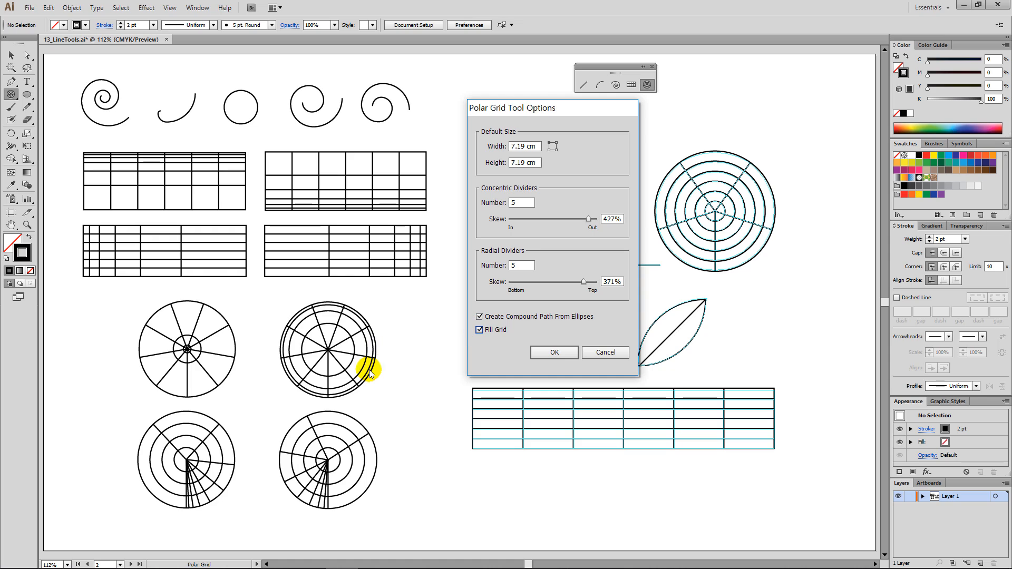
left_click(607, 353)
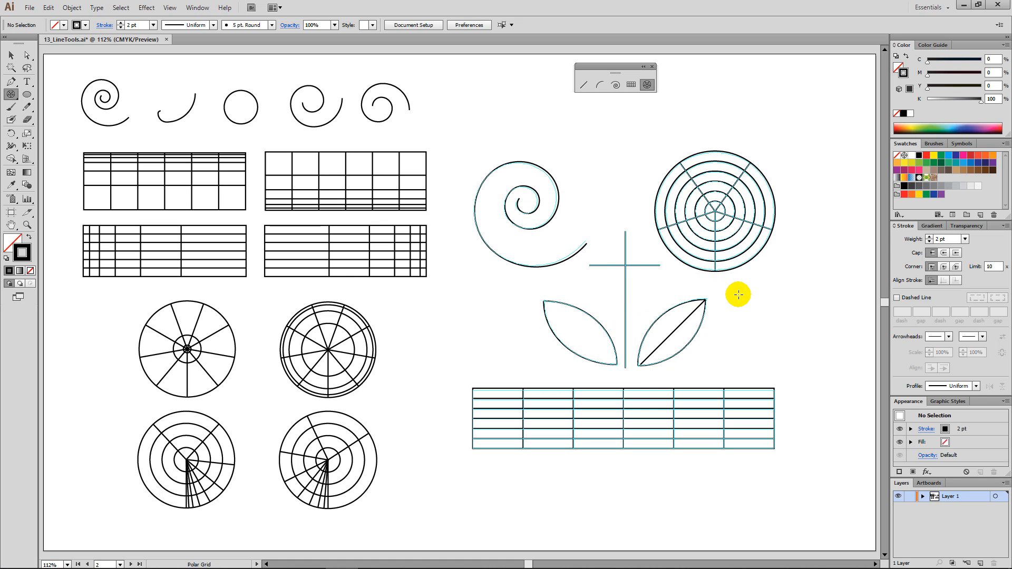
Bring the artboard with the blue curtained window and fan outlines into view
scroll(576, 322, "right", 10)
left_click_drag(368, 315, 419, 295)
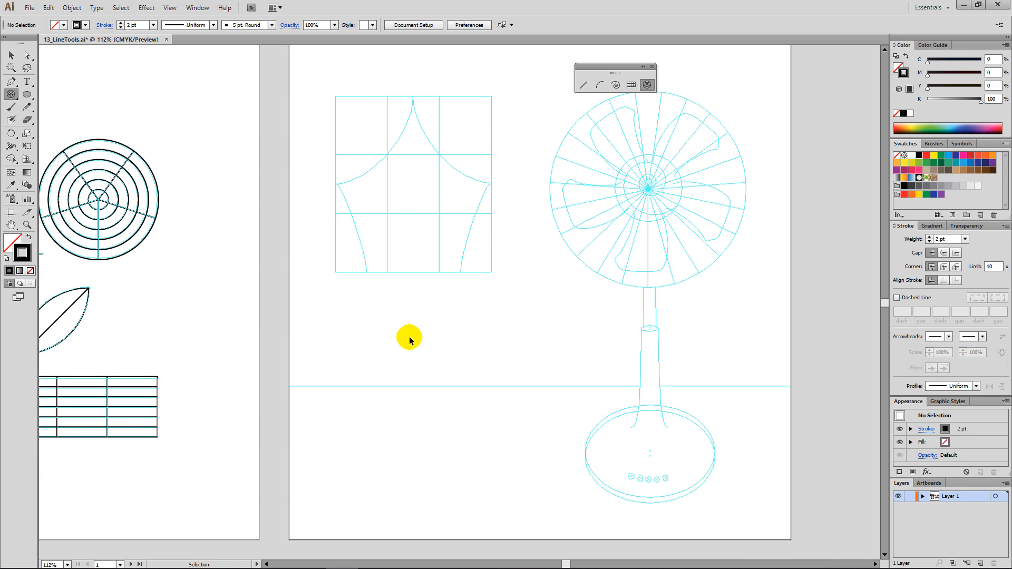
Trace the blue horizontal line with two straight segments, one about 20.7 cm long before the fan stand and one beyond it, and deselect
scroll(410, 341, "up", 1)
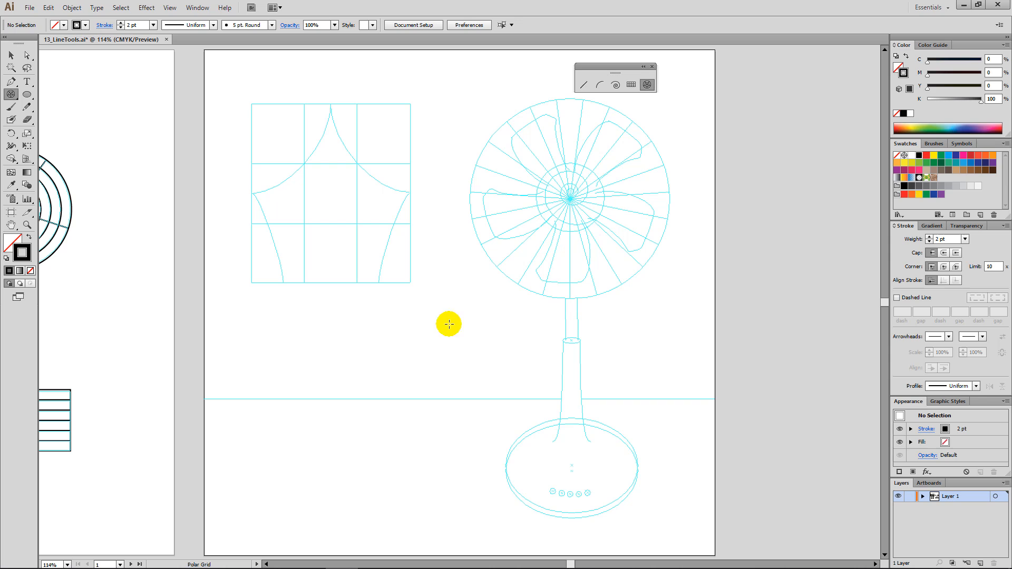
left_click(584, 85)
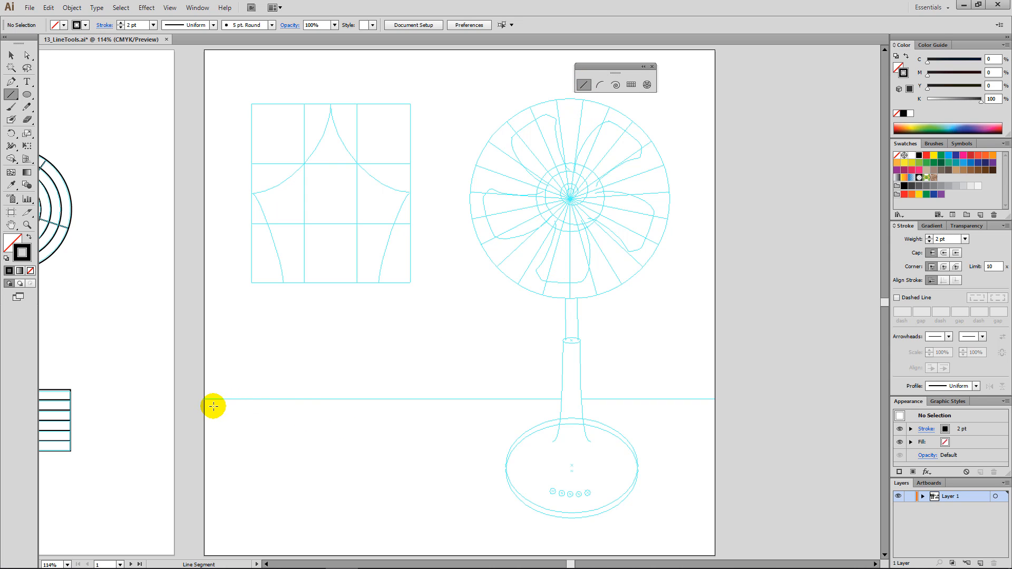
key("shift")
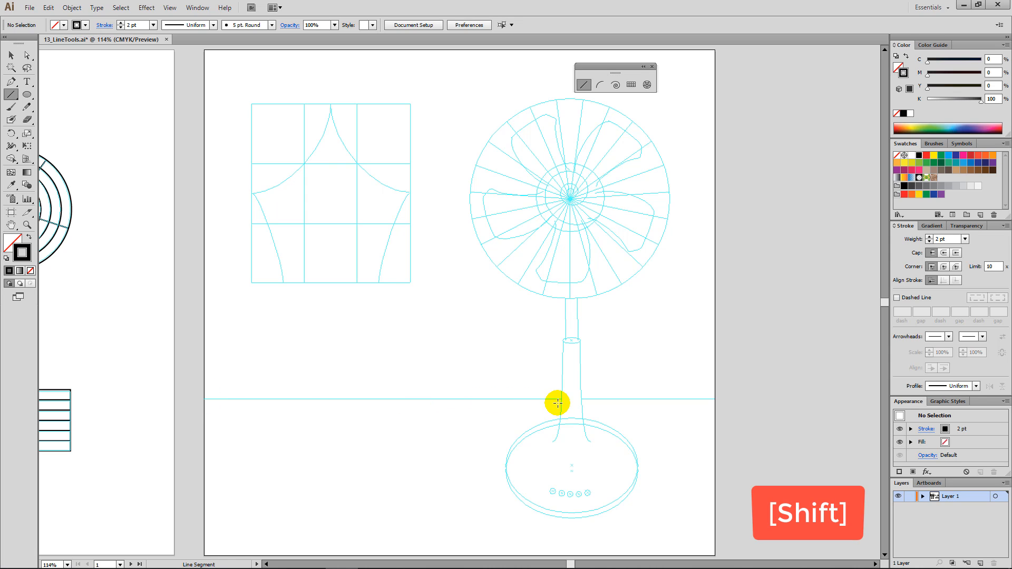
left_click_drag(559, 404, 559, 403)
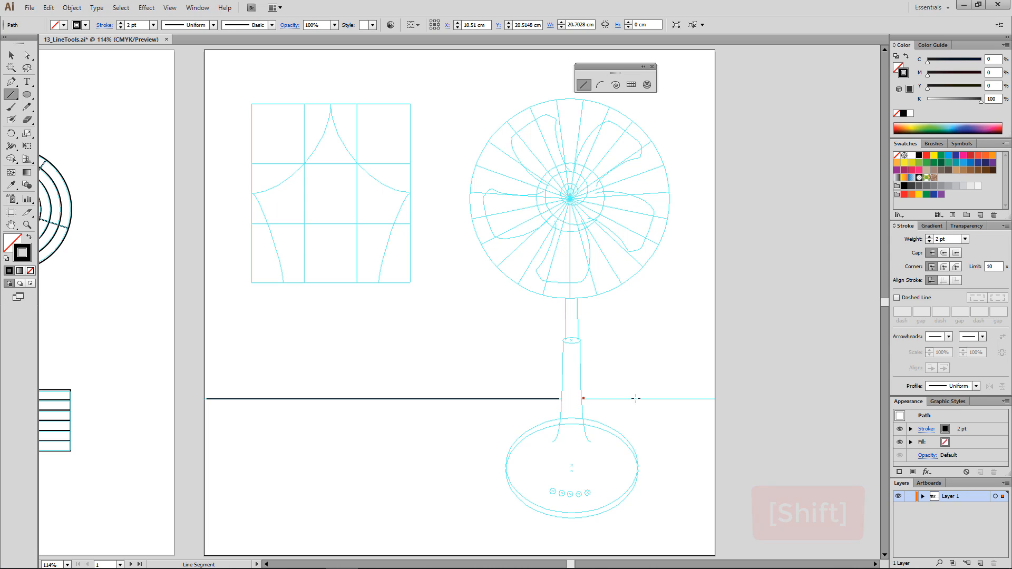
left_click_drag(711, 398, 712, 398)
left_click(742, 451, "ctrl")
left_click(733, 452)
Trace the lower edge of the fan's upper-right blade with a flattened arc about 2.54 cm wide and 1.65 cm high
key("ctrl+plus")
key("ctrl+plus")
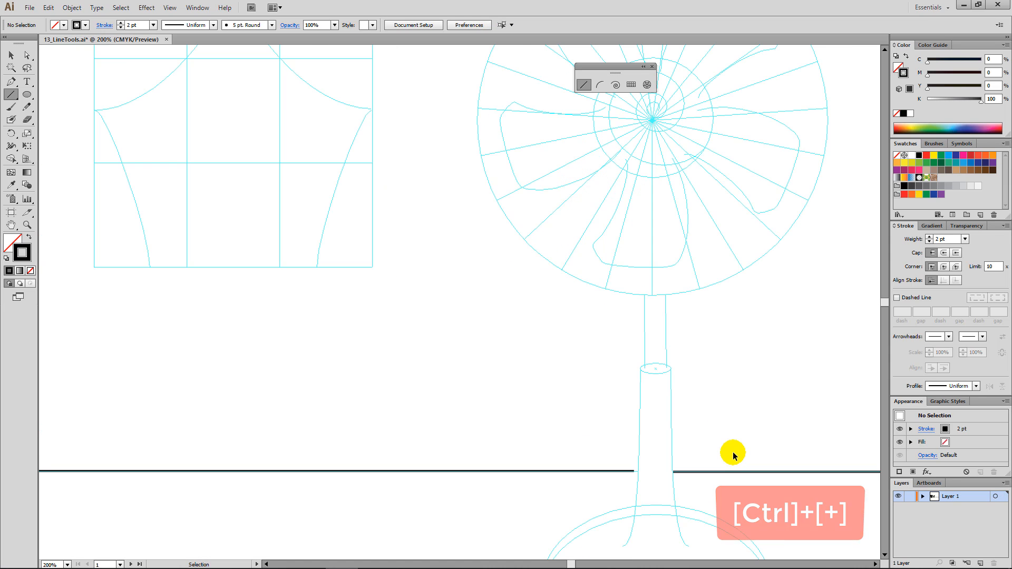
key("ctrl+plus")
key("space")
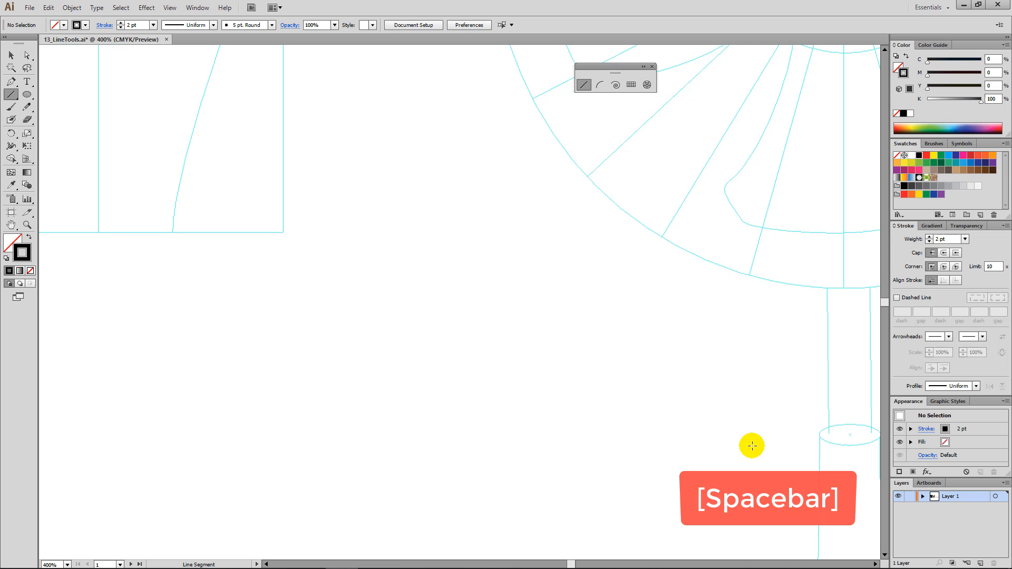
left_click_drag(585, 341, 465, 457)
mouse_move(707, 248)
left_mouse_down()
mouse_move(531, 457)
mouse_move(552, 500)
left_mouse_up()
left_click_drag(613, 268, 641, 332)
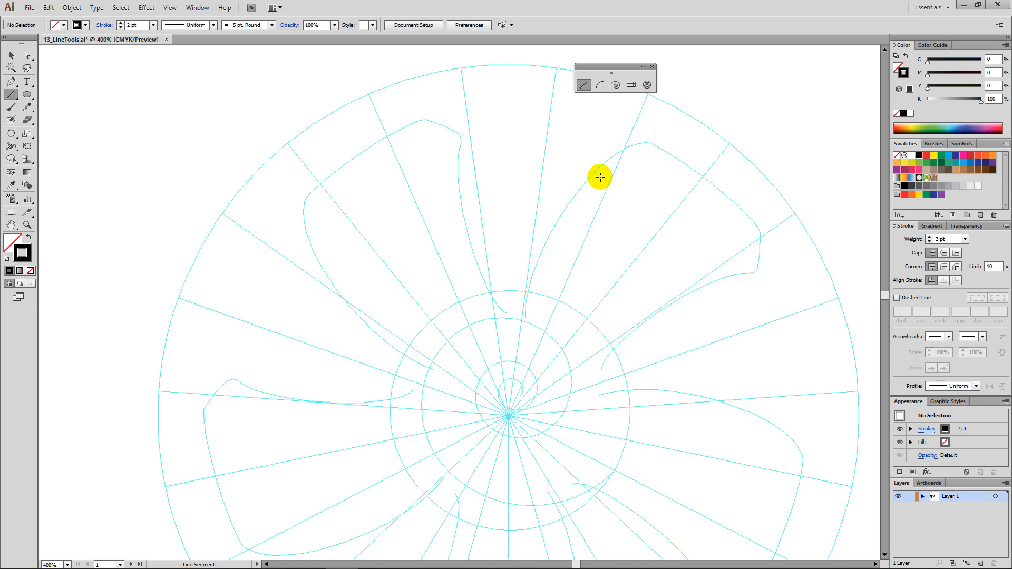
left_click(604, 86)
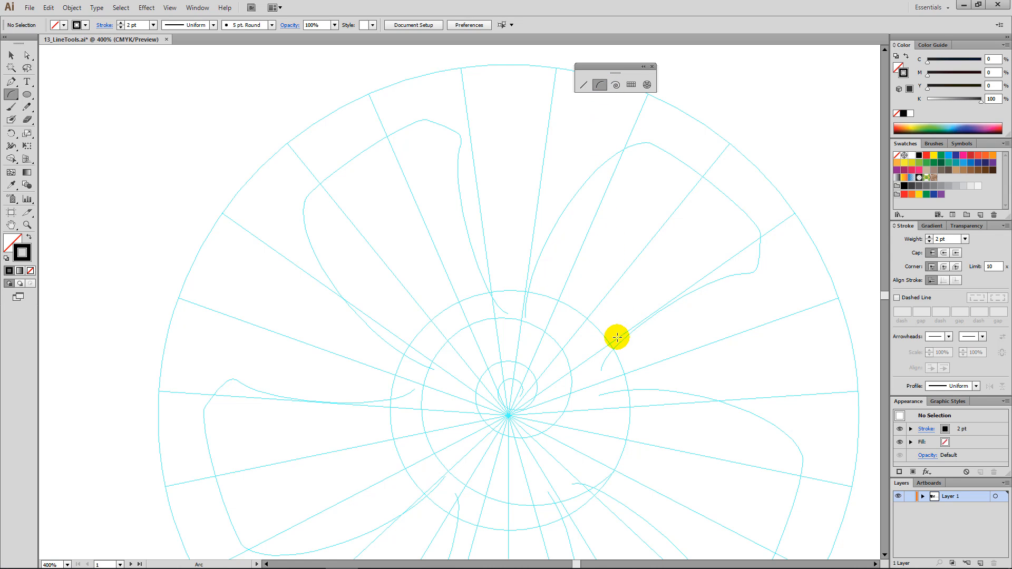
left_click_drag(601, 369, 751, 273)
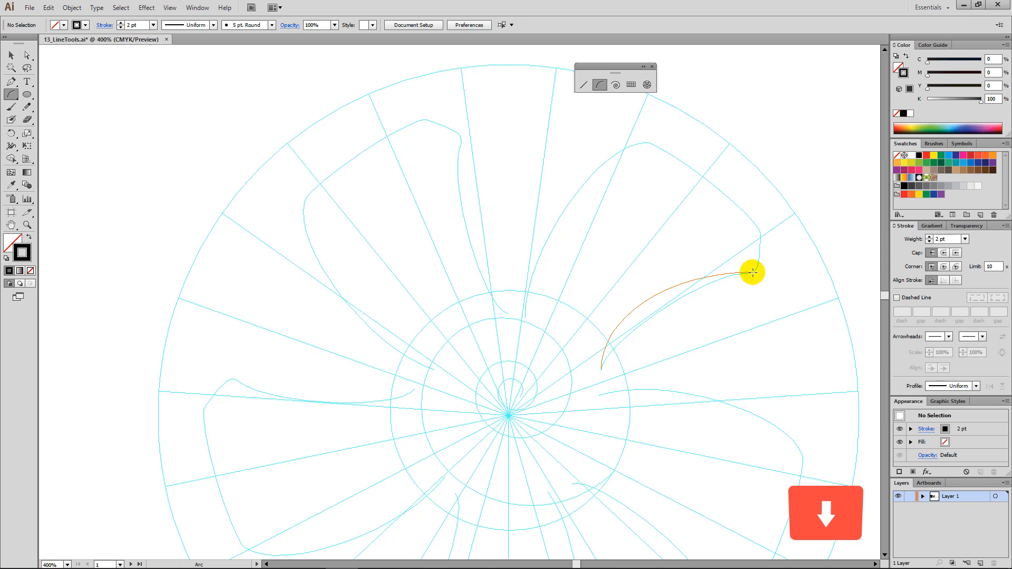
key("Down")
key("Down")
key("Down")
key("Down")
key("Down")
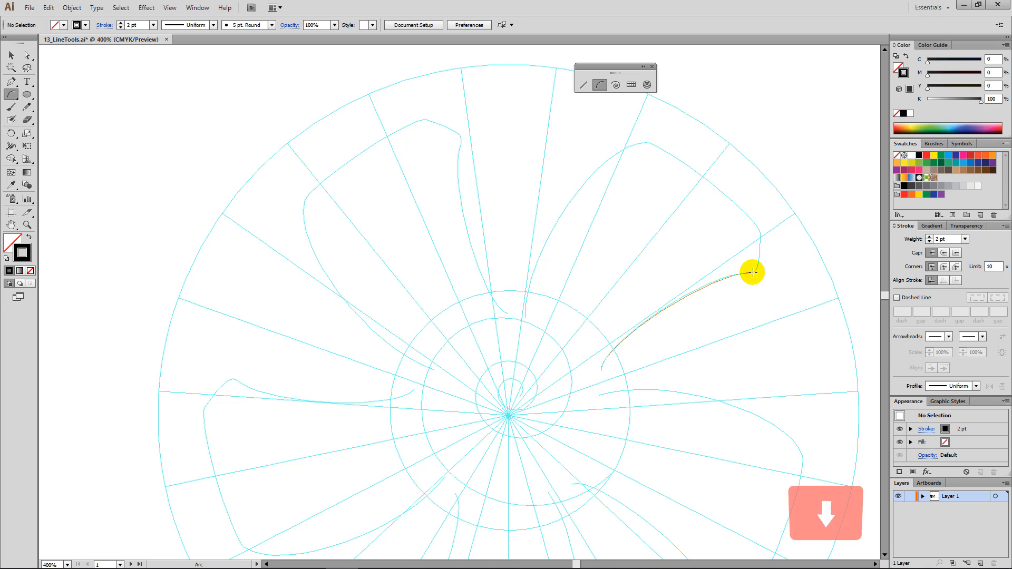
Trace the remaining edges of the upper-right fan blade with arcs of matching curvature and group all the blade's arcs
left_click_drag(752, 273, 759, 230)
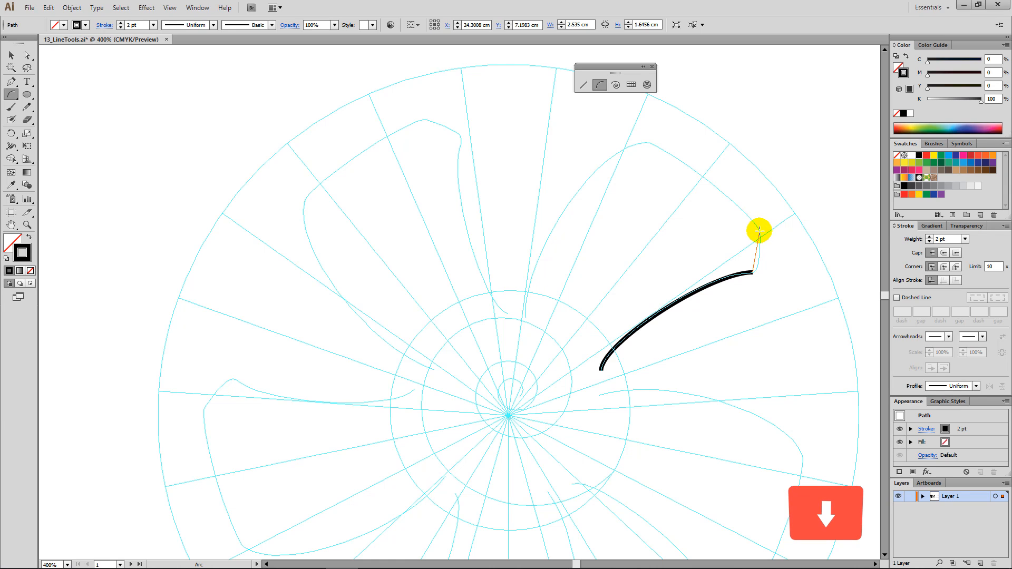
mouse_move(759, 231)
left_mouse_down()
mouse_move(647, 142)
mouse_move(533, 335)
mouse_move(526, 317)
left_mouse_up()
key("Up")
key("Up")
key("Up")
key("Up")
key("Down")
key("Down")
key("Down")
key("Down")
key("Down")
key("Down")
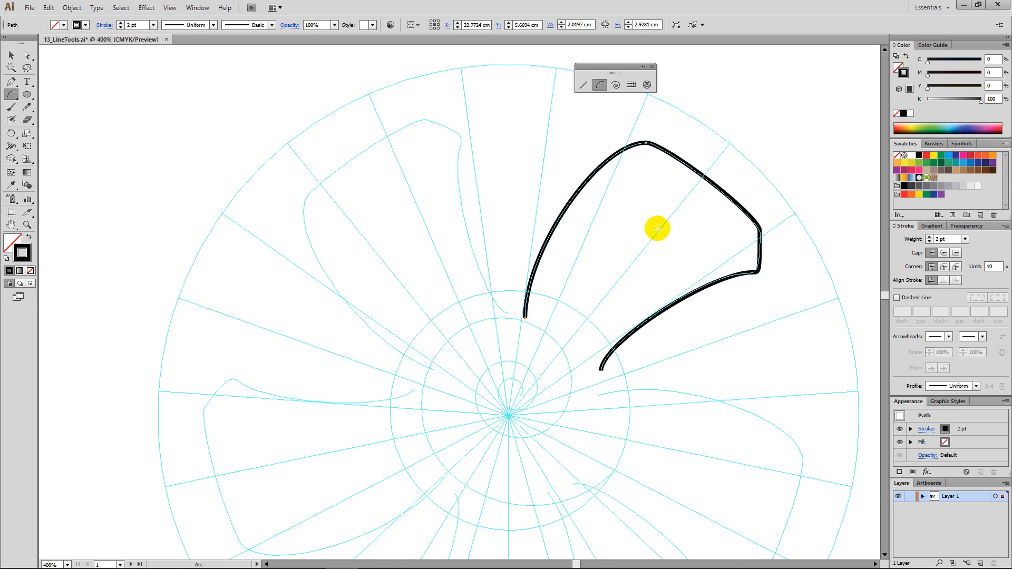
left_click_drag(570, 125, 764, 352)
key("ctrl+g")
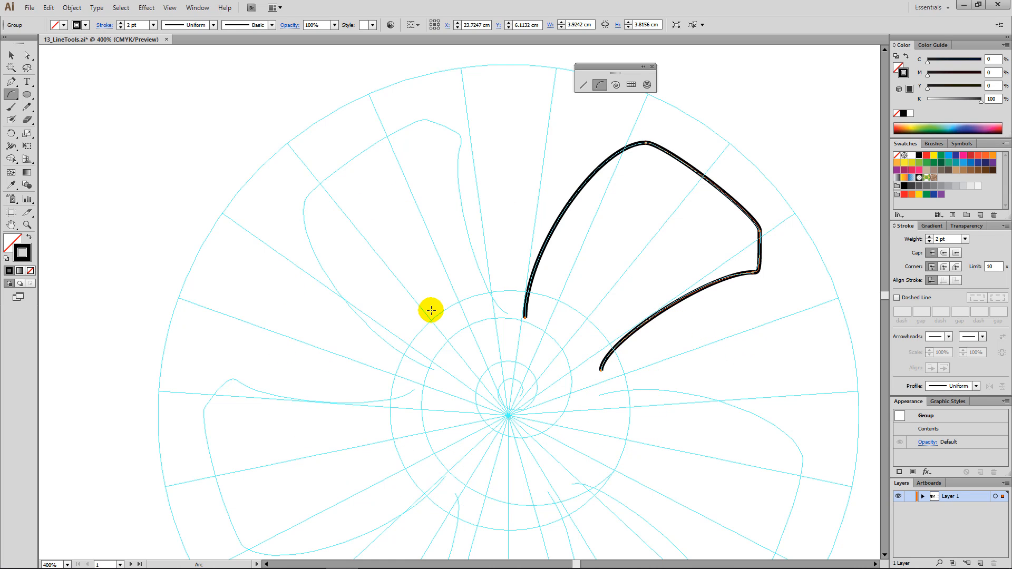
Create a rotated copy of the fan blade group about its own centre, with Preview enabled in the Rotate options
key("ctrl+minus")
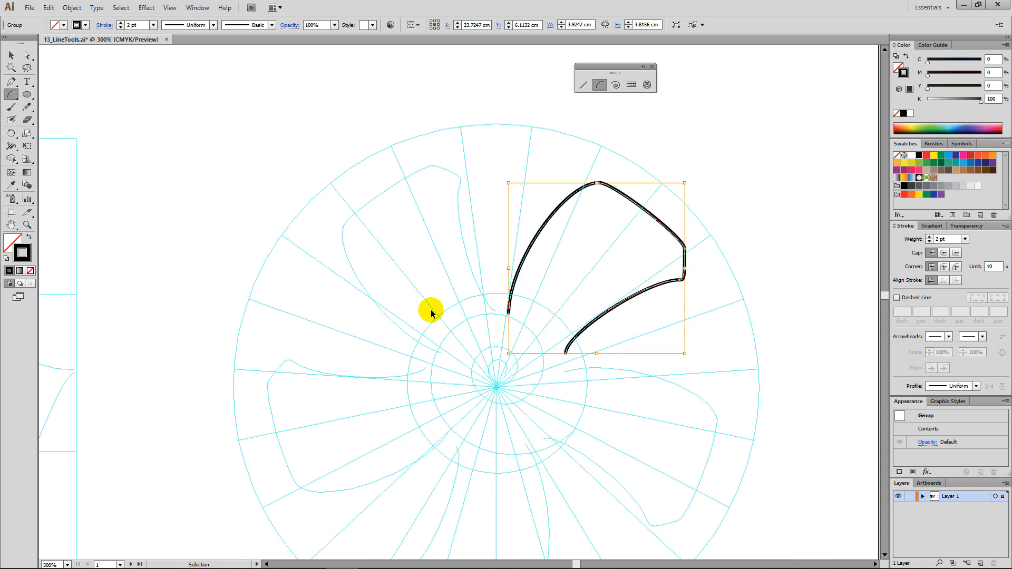
left_click_drag(501, 435, 522, 355)
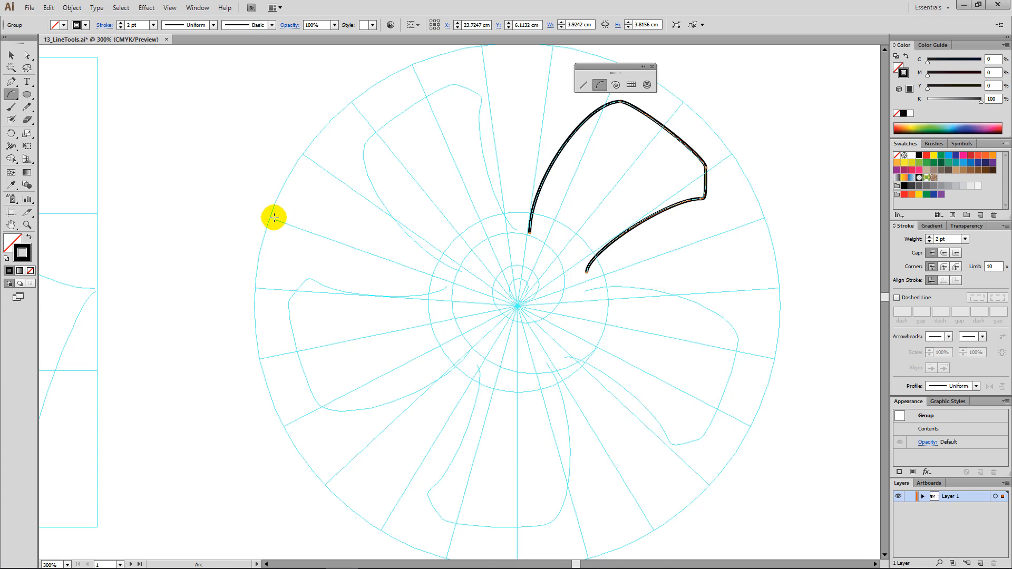
double_click(11, 133)
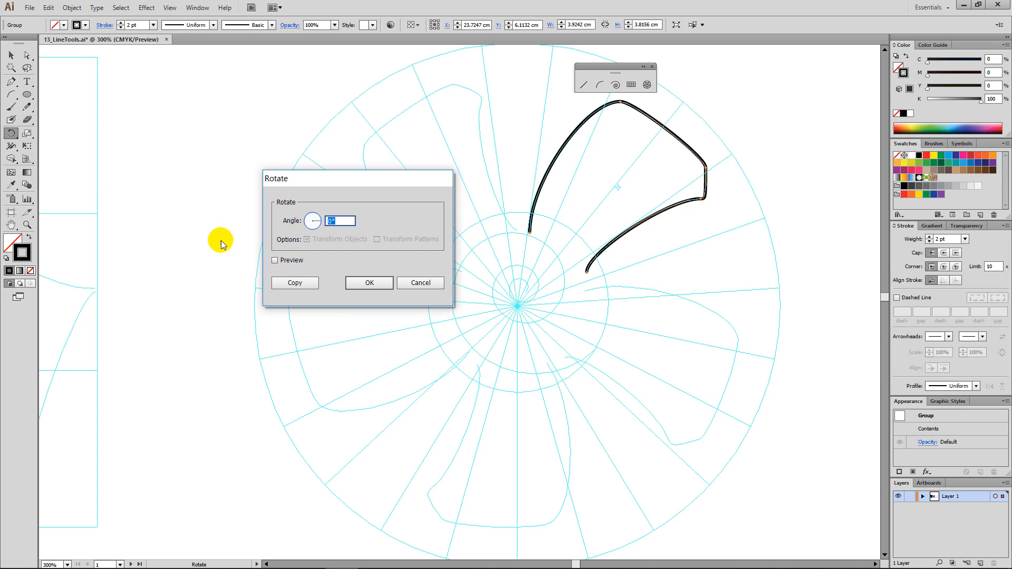
left_click(274, 261)
double_click(347, 220)
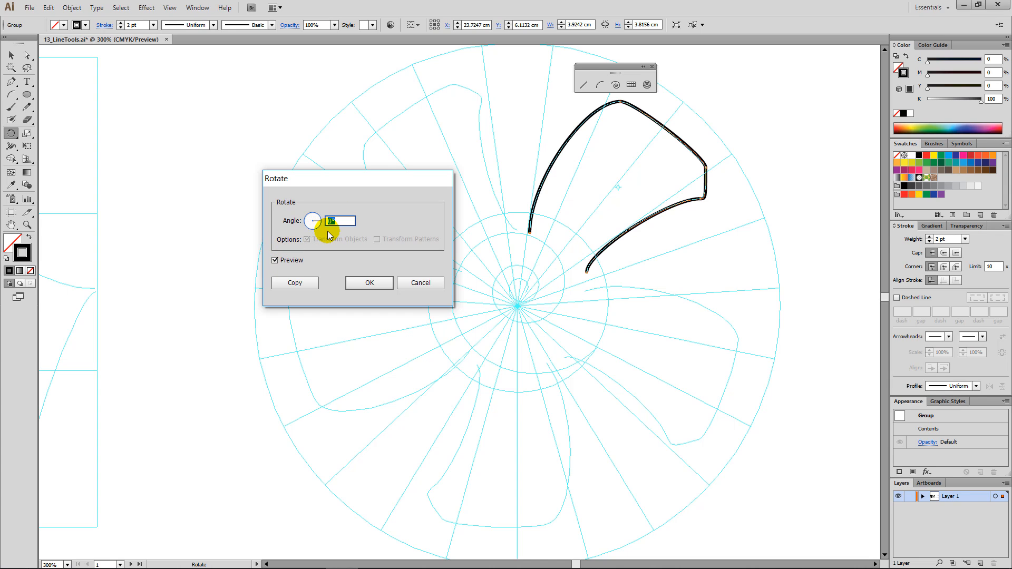
left_click(302, 284)
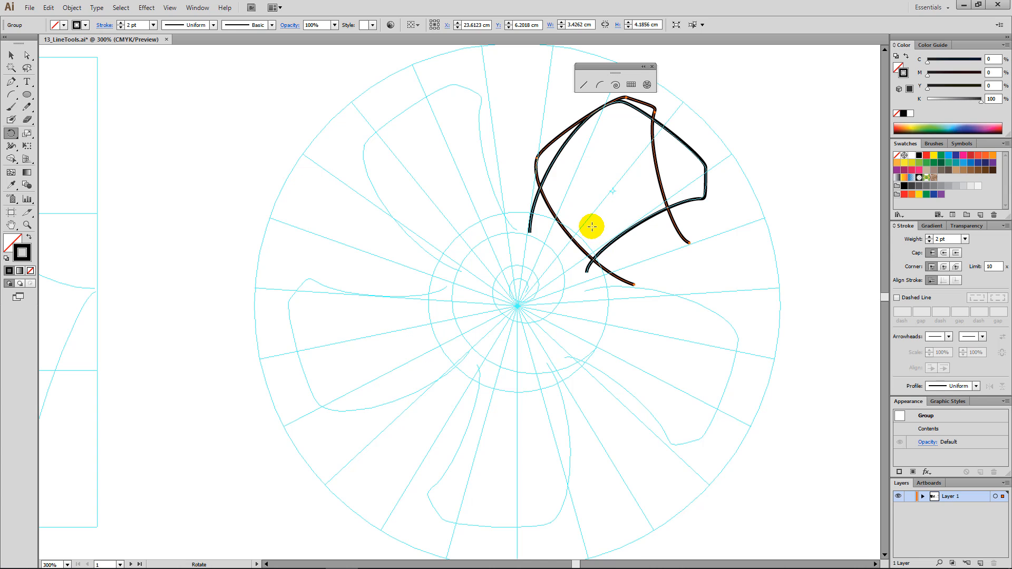
Repeat the rotated copy of the blade until there are five blade groups in total
key("ctrl+d")
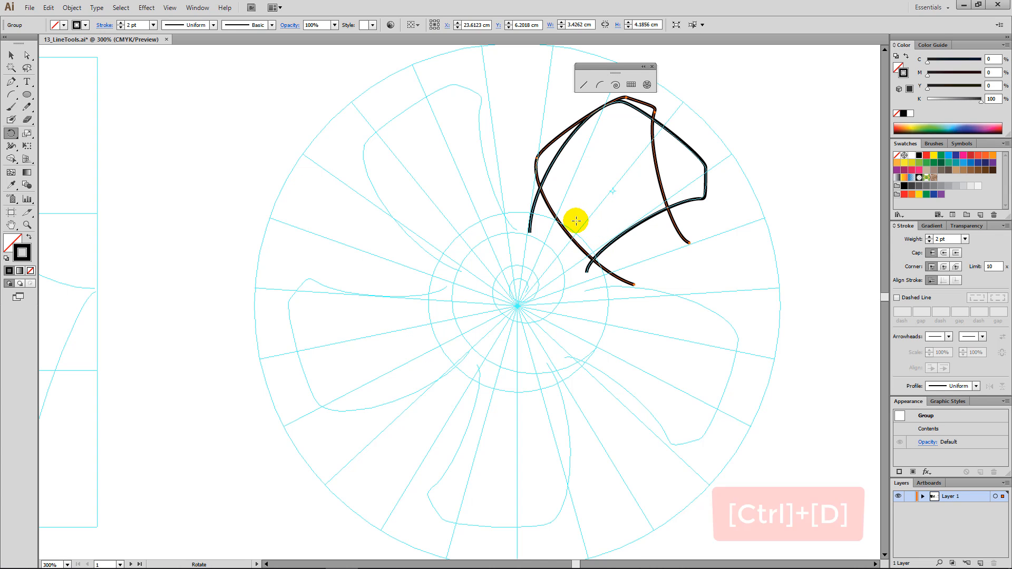
key("ctrl+d")
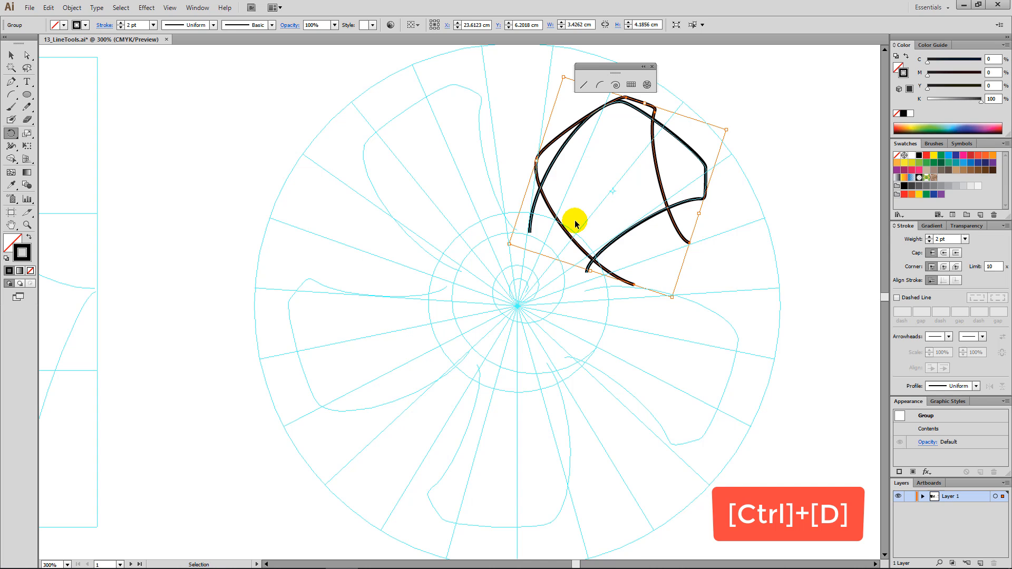
key("ctrl+d")
key("ctrl+d")
key("ctrl+d")
key("ctrl+d")
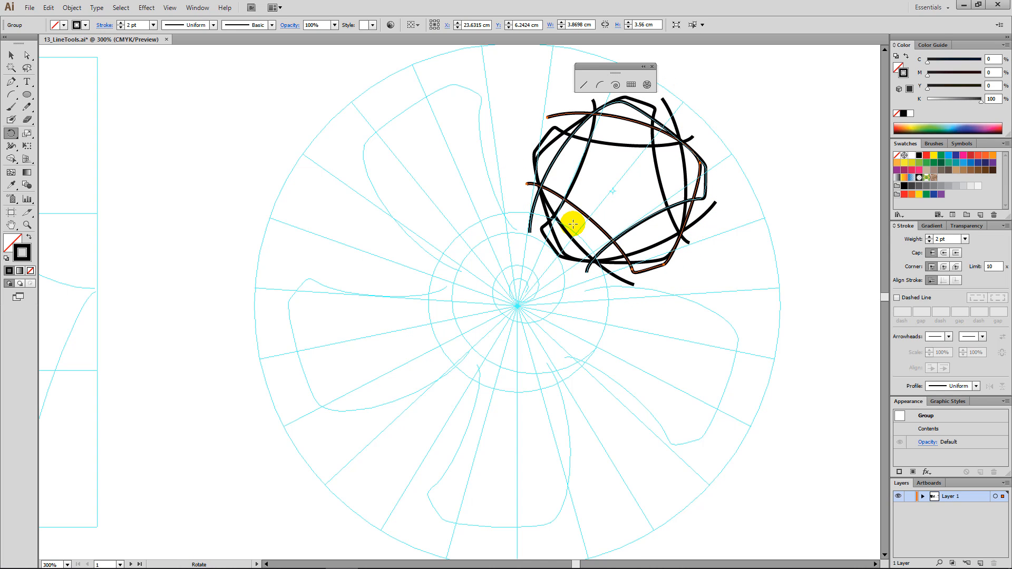
Move the four rotated blade copies onto the remaining blue blade outlines around the fan's centre, and deselect
key("v")
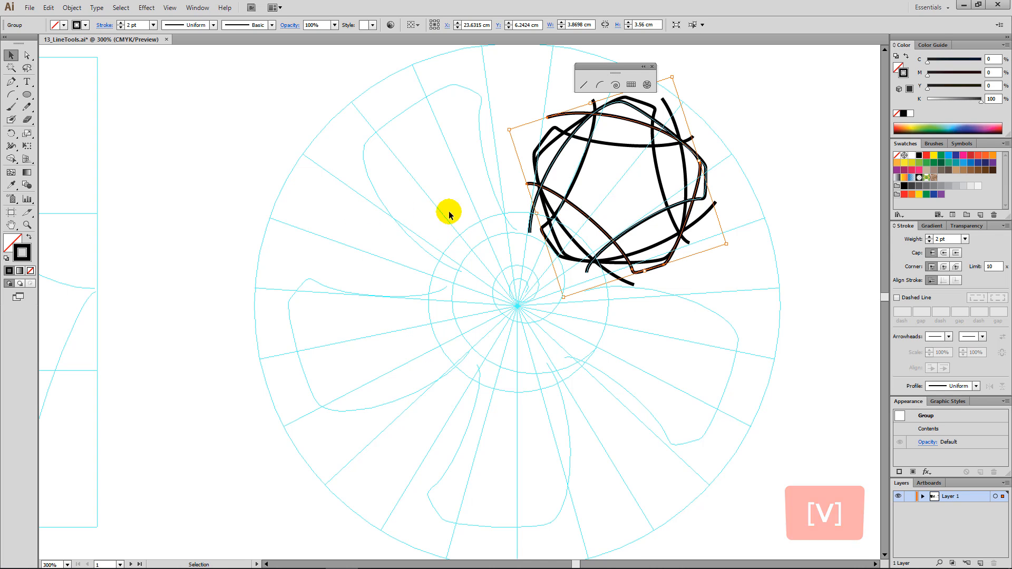
left_click_drag(574, 208, 616, 385)
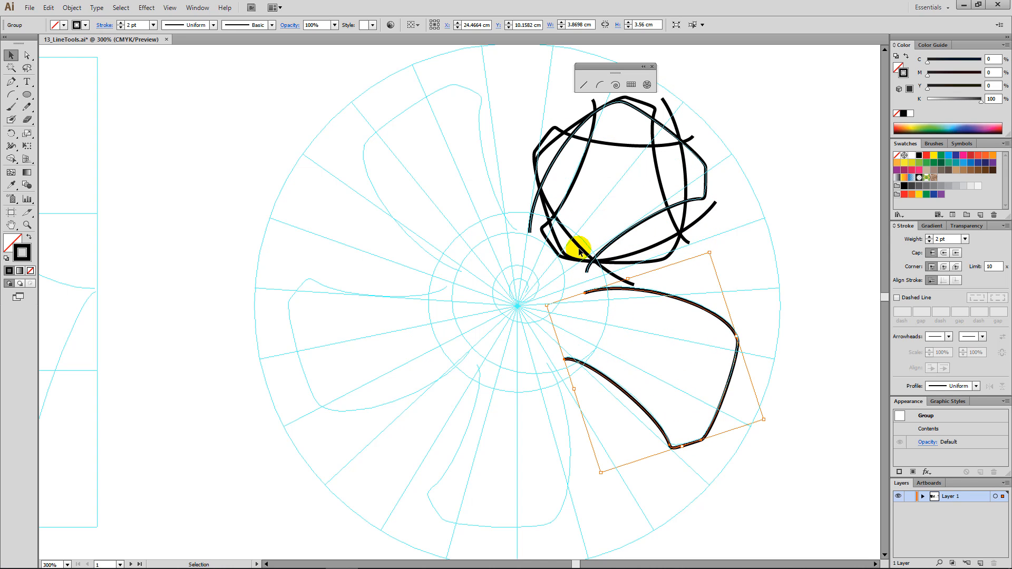
mouse_move(578, 247)
left_mouse_down()
mouse_move(481, 312)
mouse_move(409, 290)
mouse_move(404, 232)
left_mouse_up()
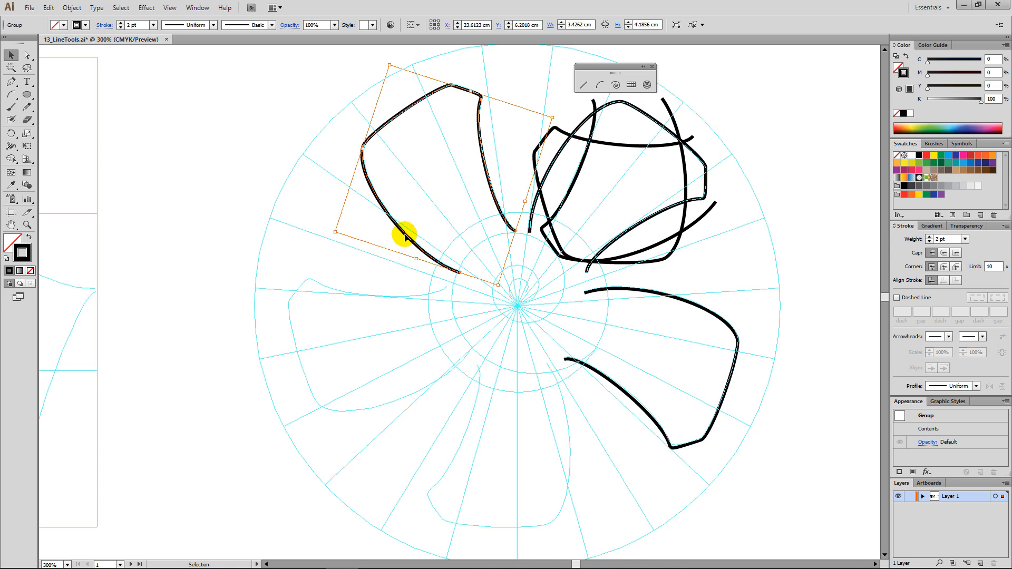
left_click(582, 261)
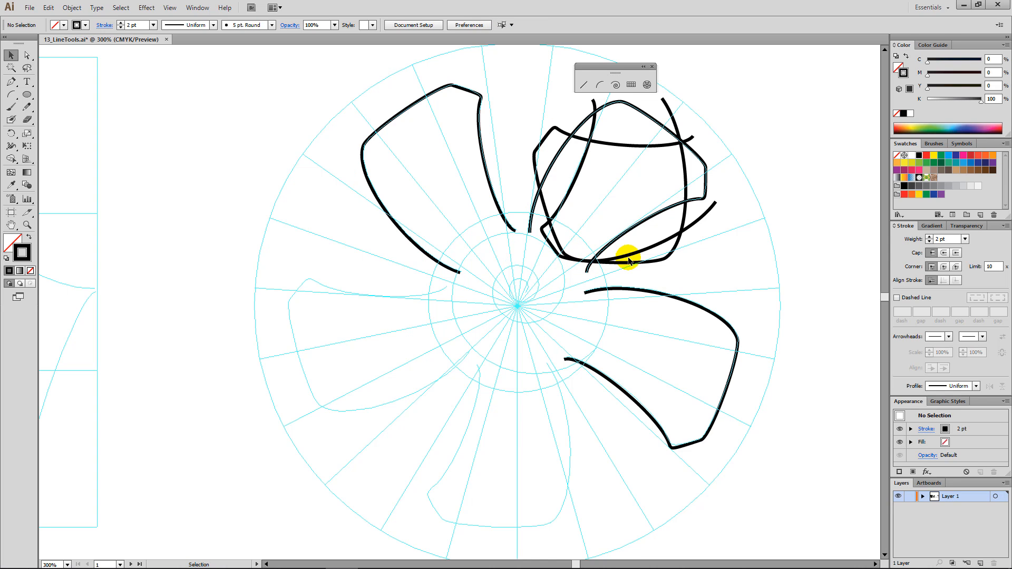
left_click(513, 529)
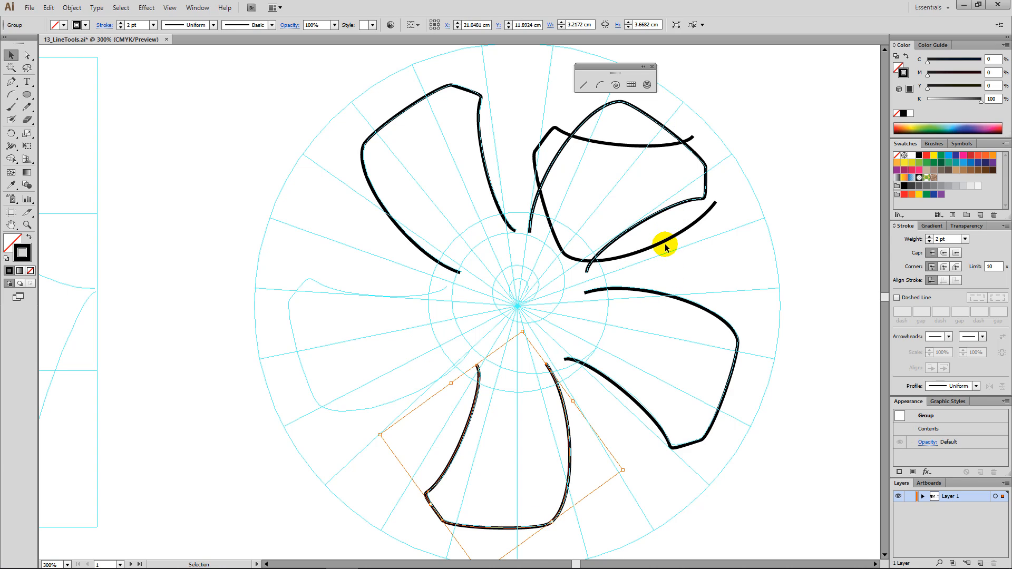
left_click(643, 254)
left_click(645, 248)
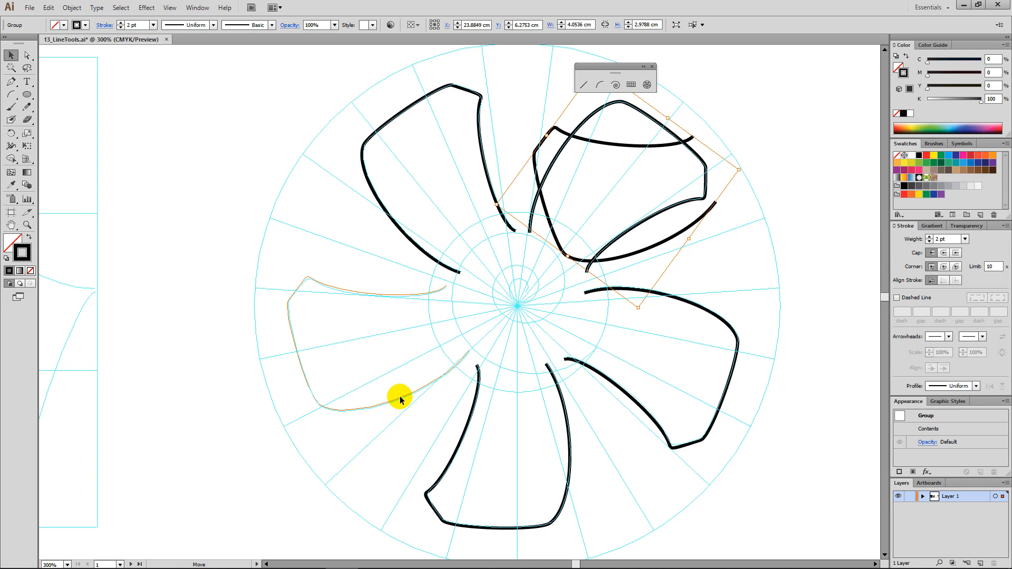
left_click(401, 399)
left_click(371, 159)
left_click(589, 374)
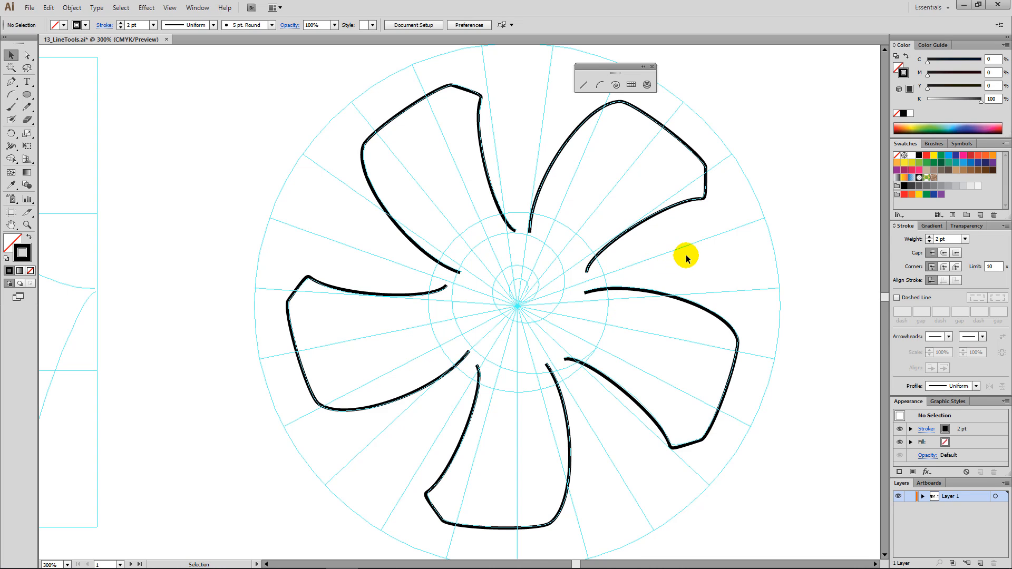
Draw a polar grid about 11.71 cm in diameter from the fan's centre, without concentric dividers and with many more radial dividers
key("ctrl+minus")
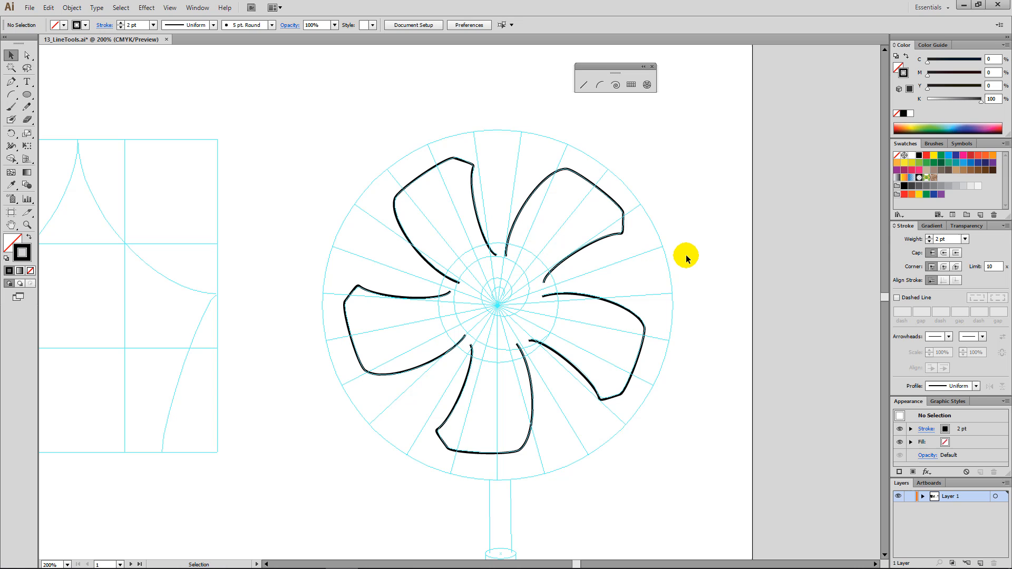
left_click_drag(613, 296, 758, 269)
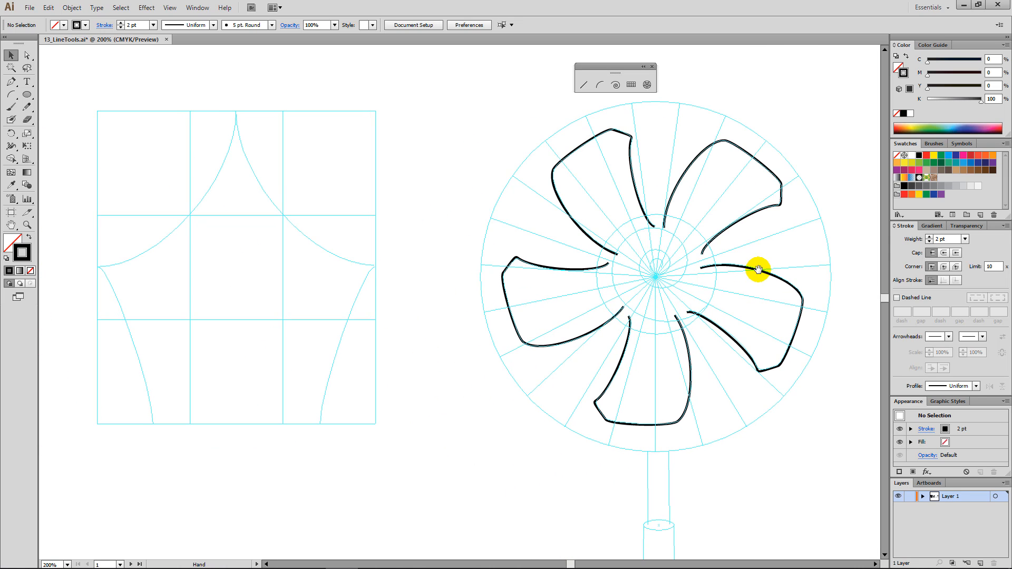
left_click(647, 85)
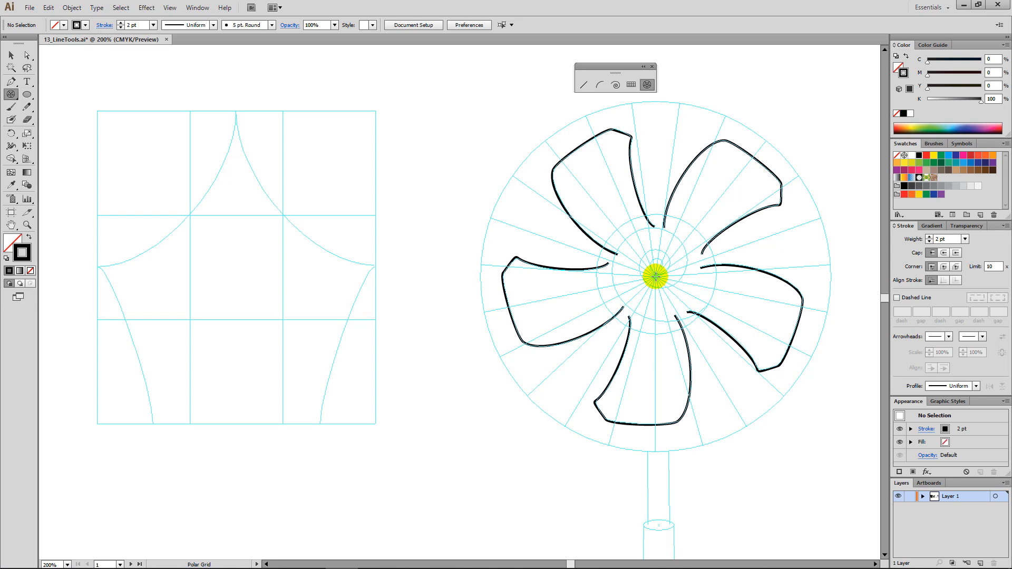
left_click_drag(657, 277, 830, 444)
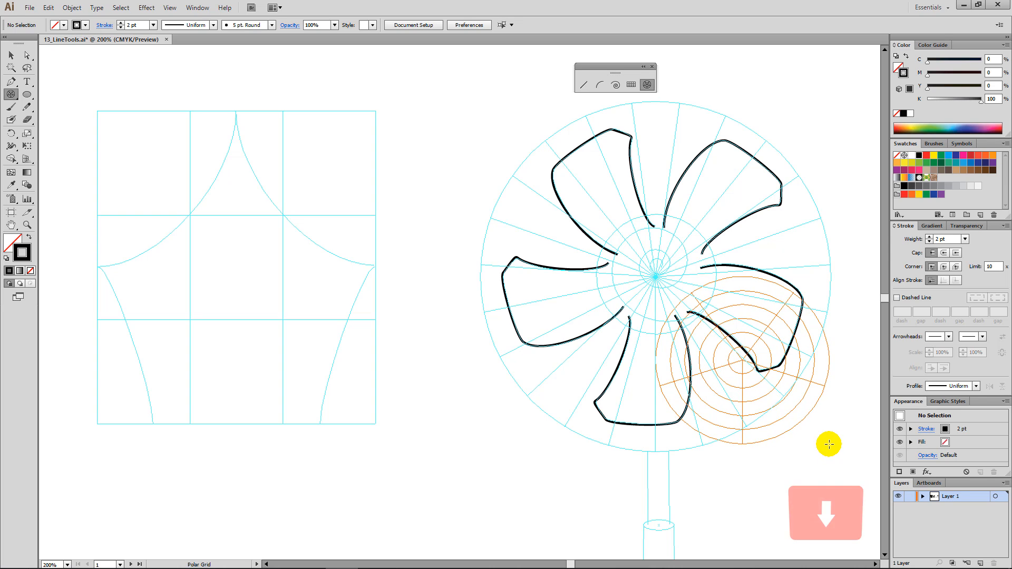
key("Down")
key("Down")
key("Down")
mouse_move(830, 445)
left_mouse_down()
mouse_move(829, 436)
mouse_move(773, 467)
mouse_move(745, 436)
mouse_move(749, 366)
mouse_move(812, 451)
left_mouse_up()
key("Down")
key("Down")
key("Right")
key("Right")
key("Right")
key("Right")
key("Right")
key("Right")
key("Right")
key("Right")
key("Right")
key("Right")
key("Right")
key("Right")
key("Right")
key("Right")
key("Right")
key("Right")
key("Right")
key("Right")
key("Right")
key("Right")
key("Right")
key("Right")
key("Right")
key("Right")
key("Right")
key("Right")
key("alt")
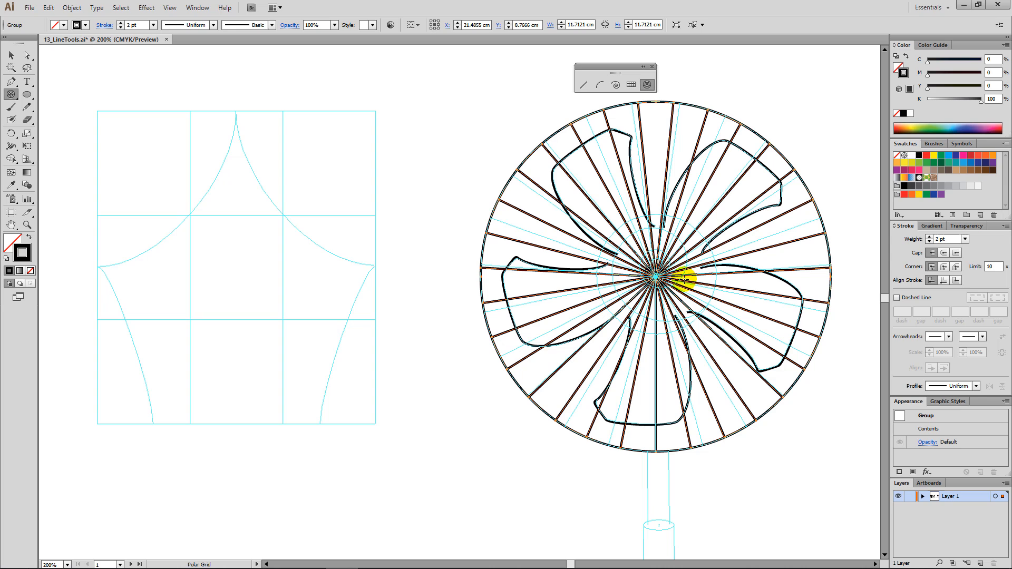
Deselect the polar grid and reset the drawing defaults to a white fill and a 1 pt black stroke
key("d")
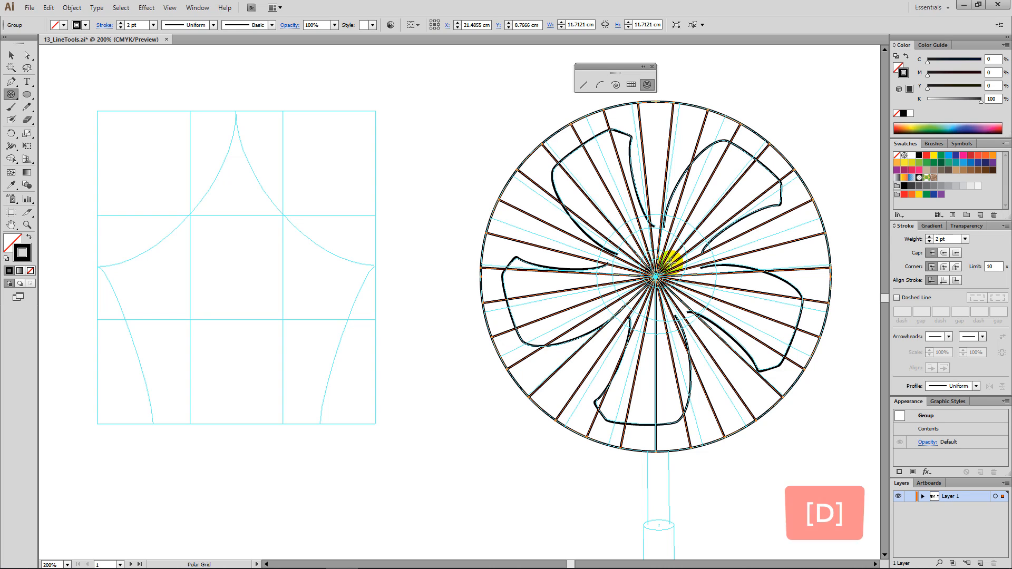
left_click(438, 154, "ctrl")
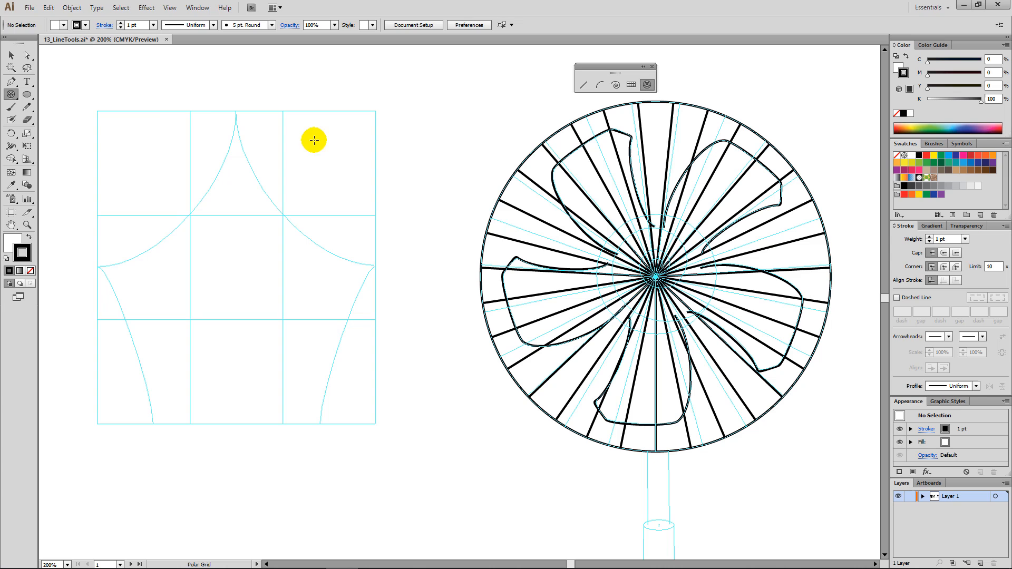
Draw an ellipse about 7.80 × 5.61 cm with a 2 pt stroke over the lower outline of the fan's base
left_click(26, 94)
key("space")
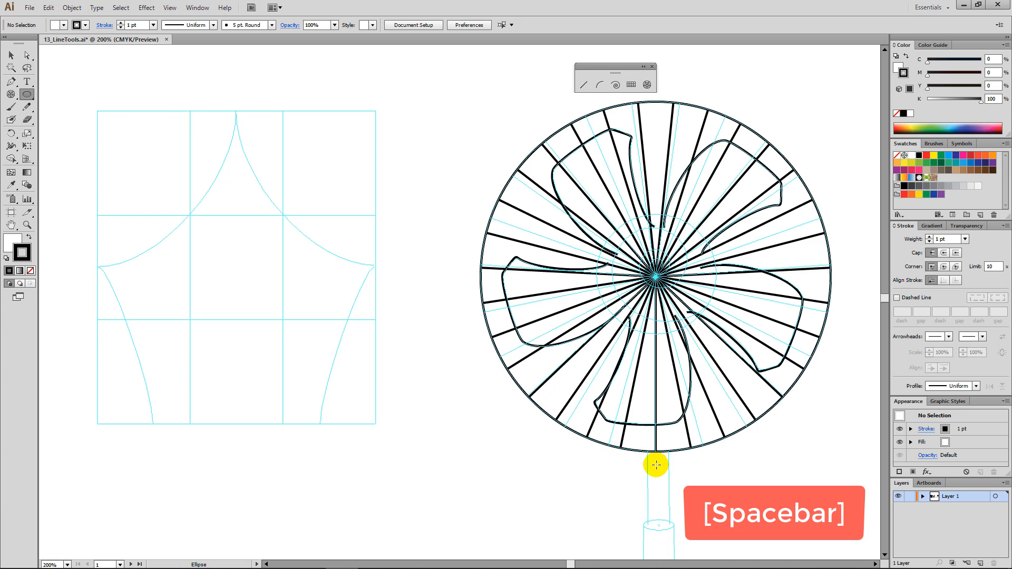
left_click_drag(709, 487, 675, 189)
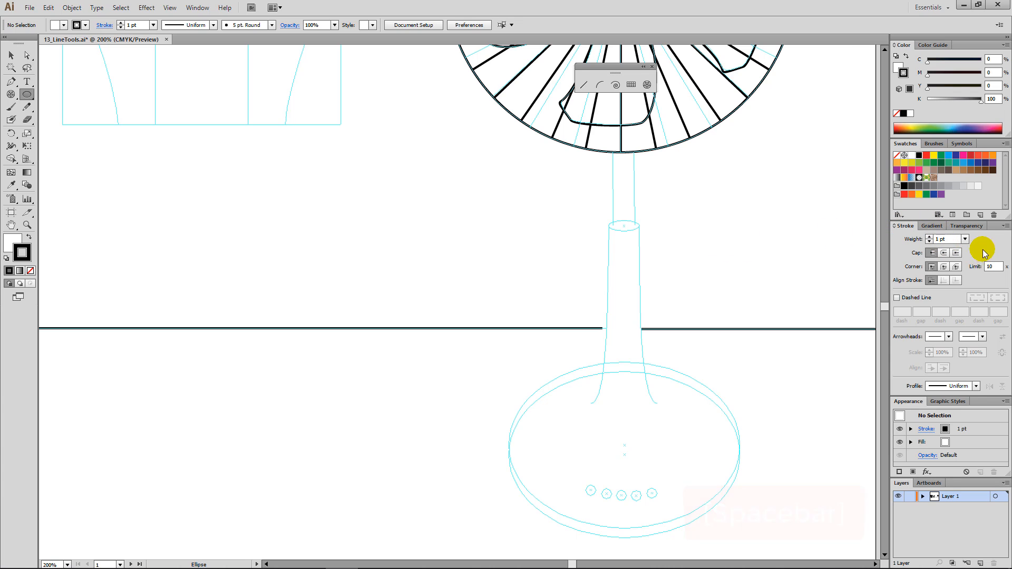
left_click(965, 240)
key("alt")
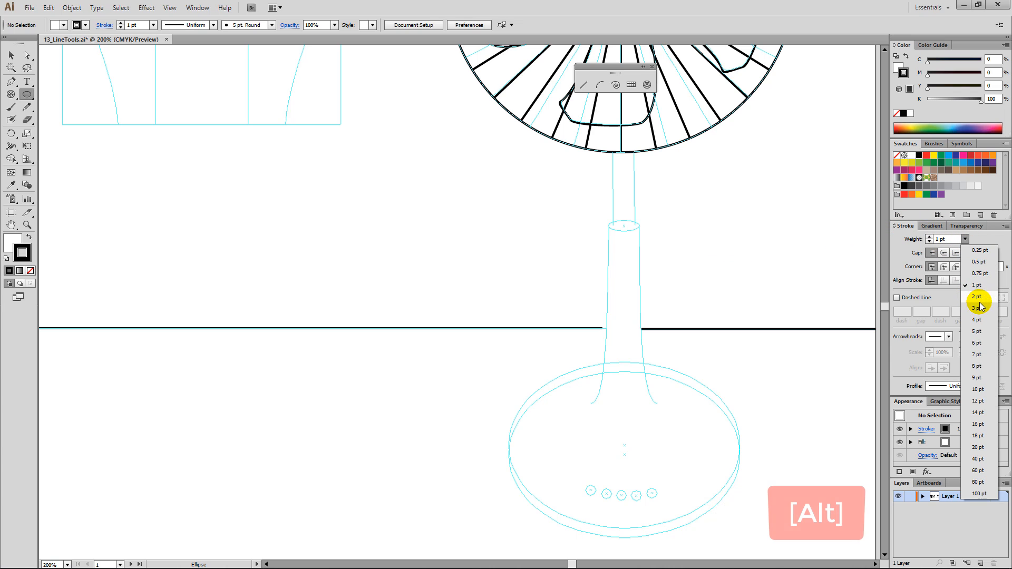
left_click(982, 298)
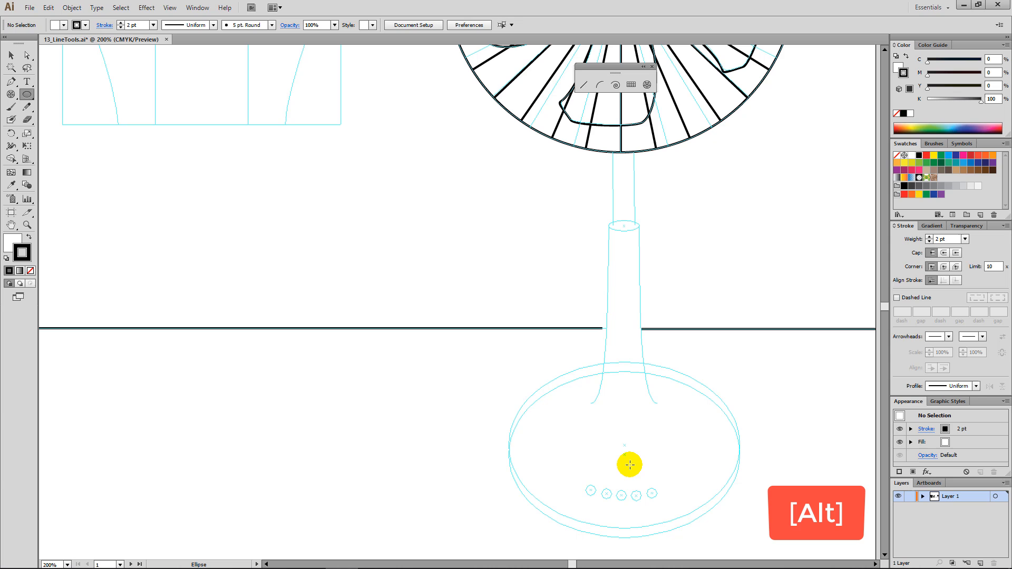
mouse_move(633, 467)
left_mouse_down()
mouse_move(689, 493)
mouse_move(738, 539)
left_mouse_up()
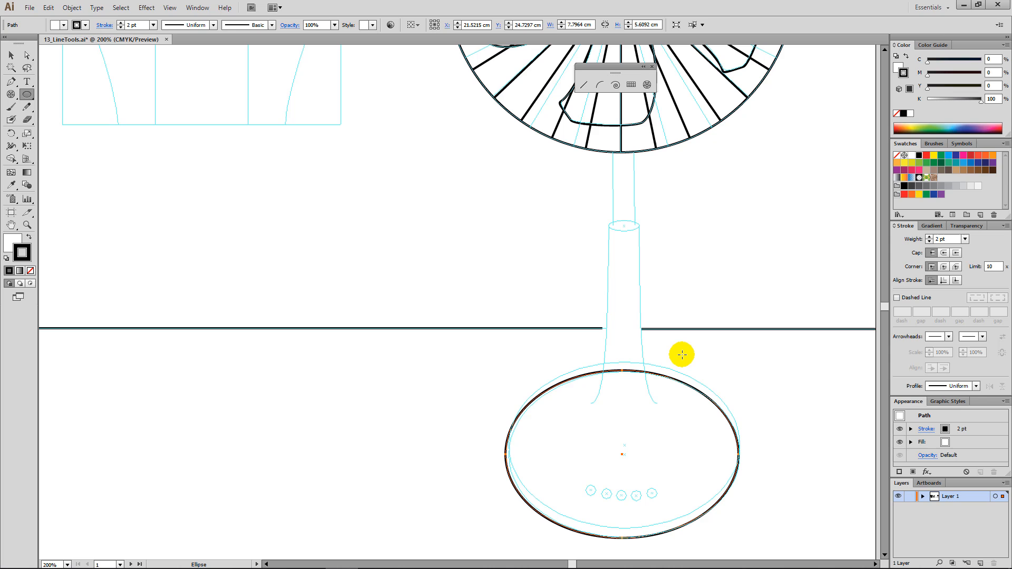
Paste a copy of the base ellipse in front, nudge it up onto the upper base outline, and deselect
key("ctrl+c")
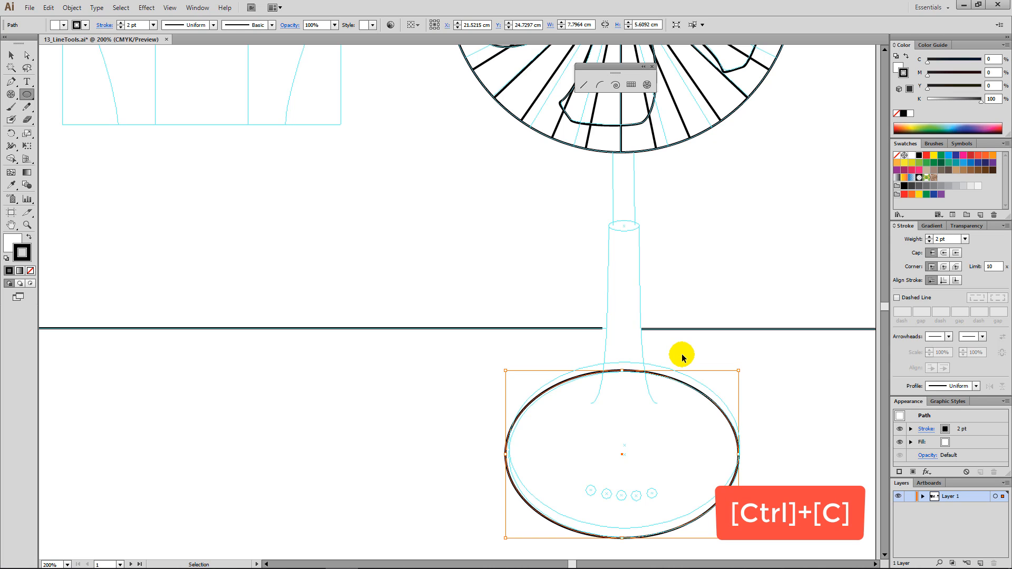
key("ctrl+f")
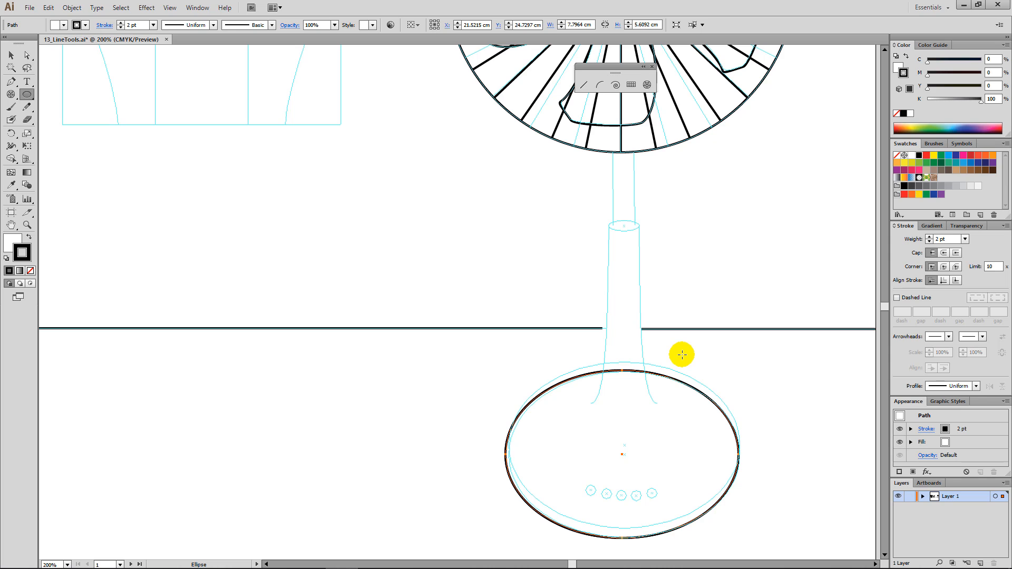
key("shift")
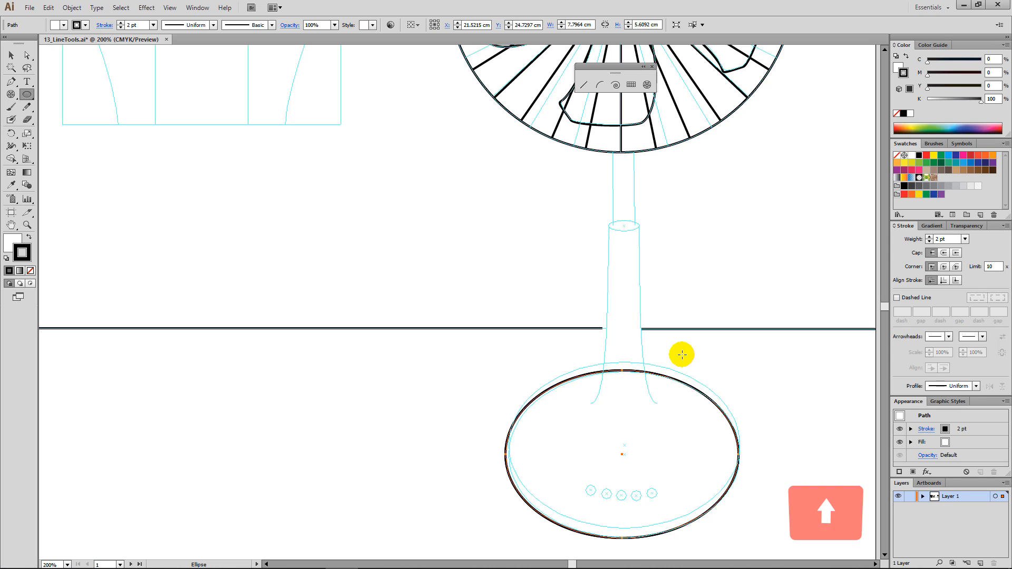
key("Up")
key("Up")
key("Up")
key("Up")
key("Up")
key("Up")
key("Up")
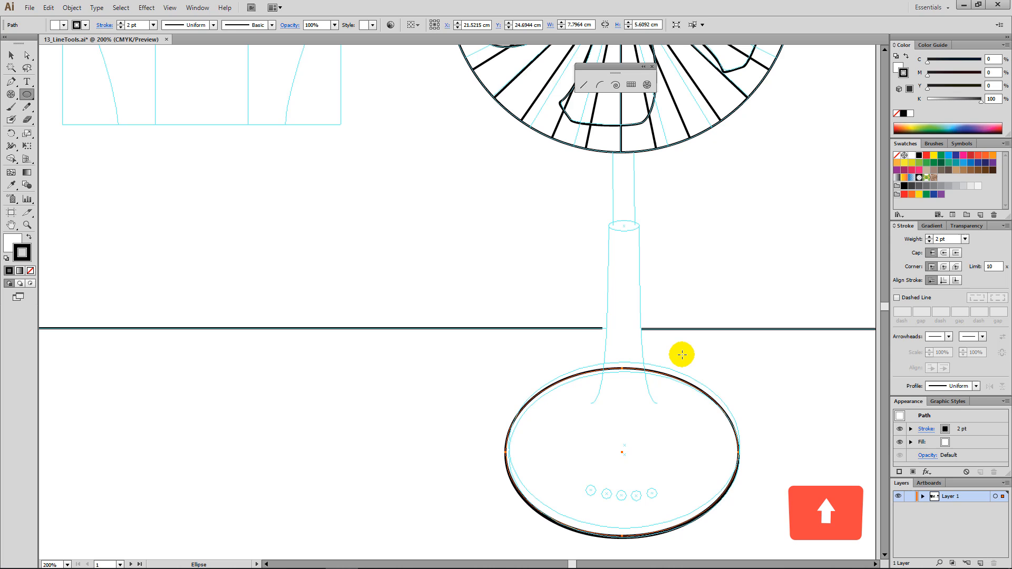
key("Up")
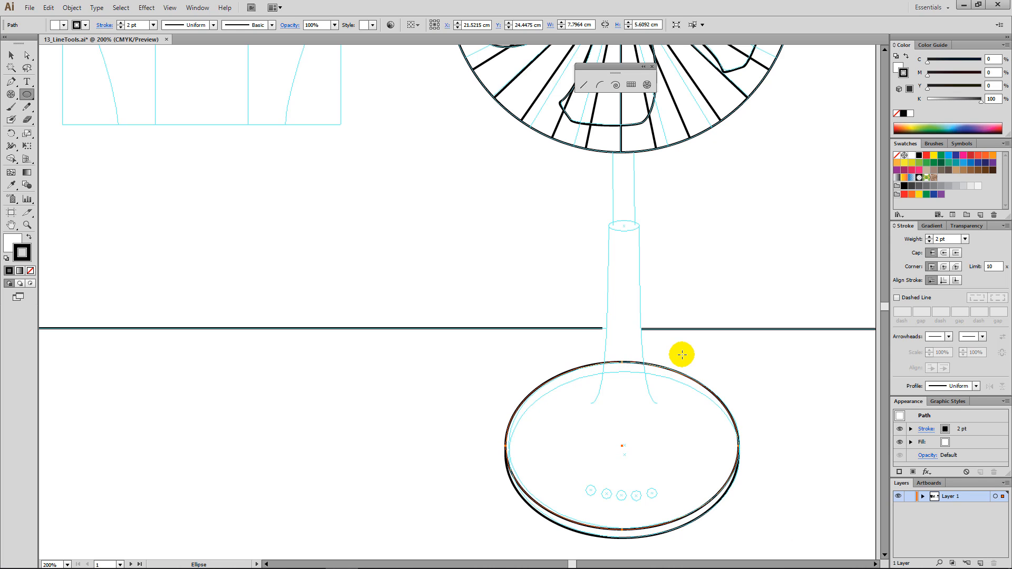
key("Up")
key("shift")
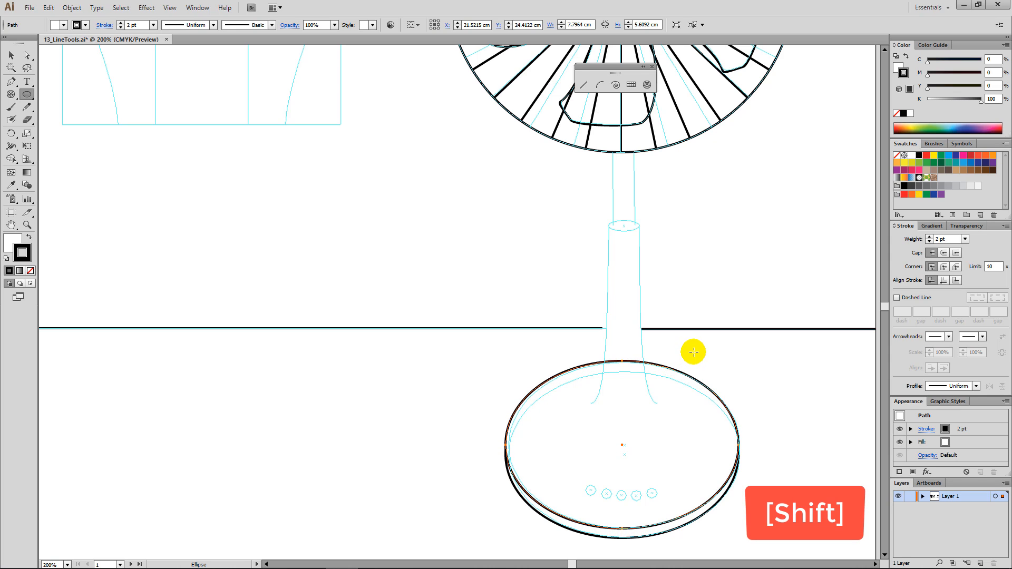
left_click(722, 357, "ctrl")
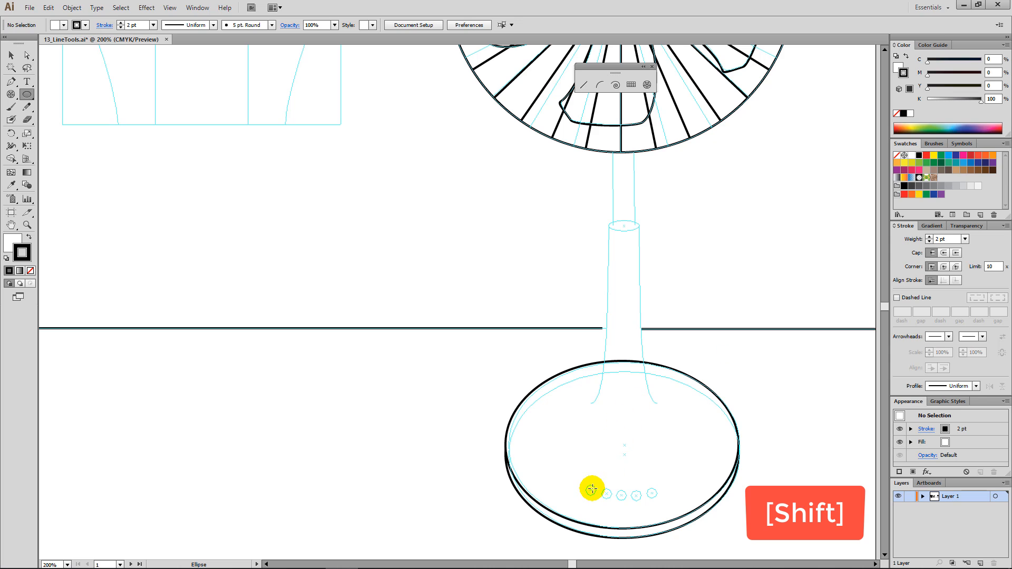
Draw a circle about 0.36 cm across for the base's first button and copy it onto the other four button outlines
left_click_drag(584, 488, 600, 494)
key("ctrl+alt")
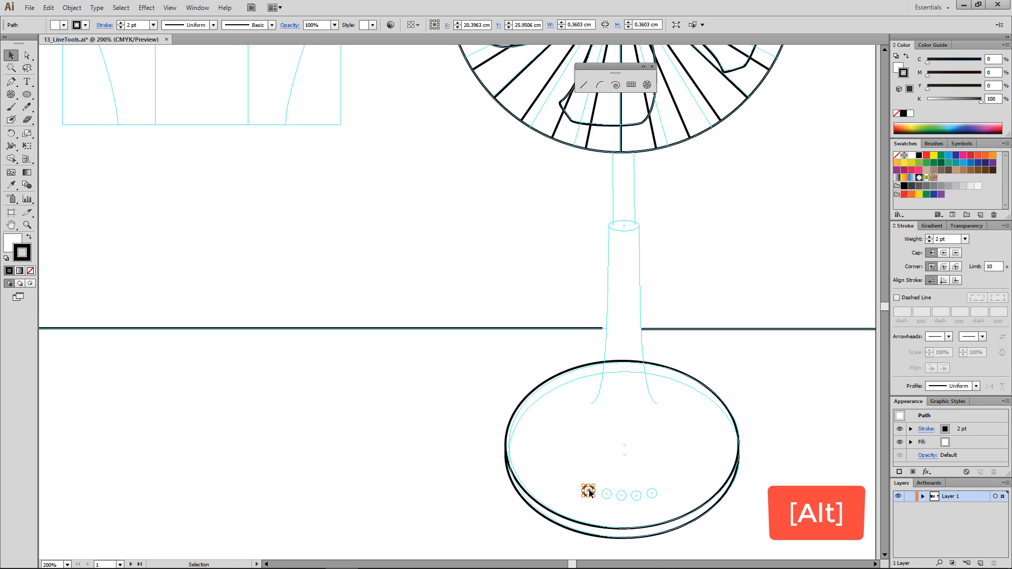
left_click_drag(589, 492, 653, 496)
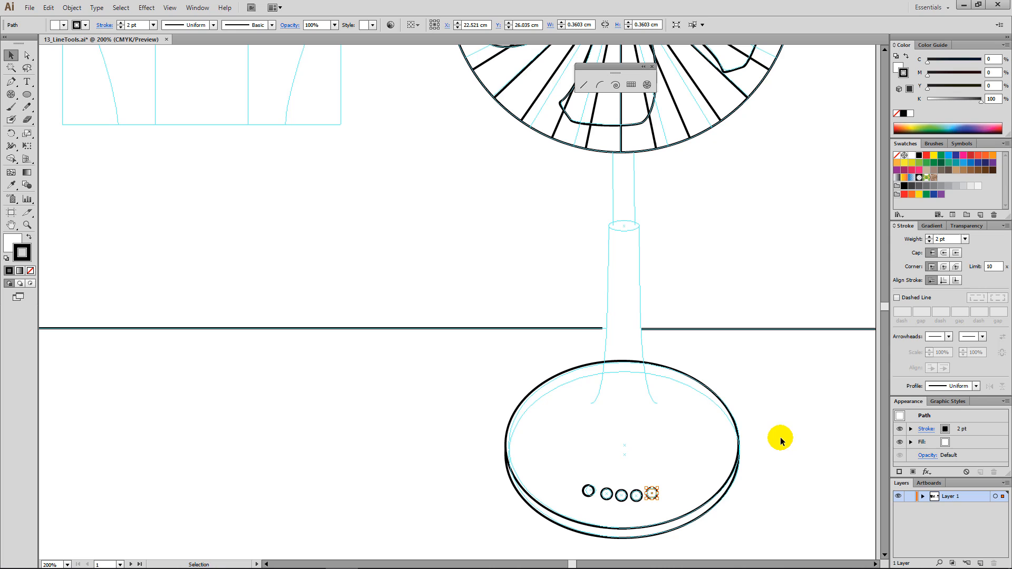
left_click(782, 427)
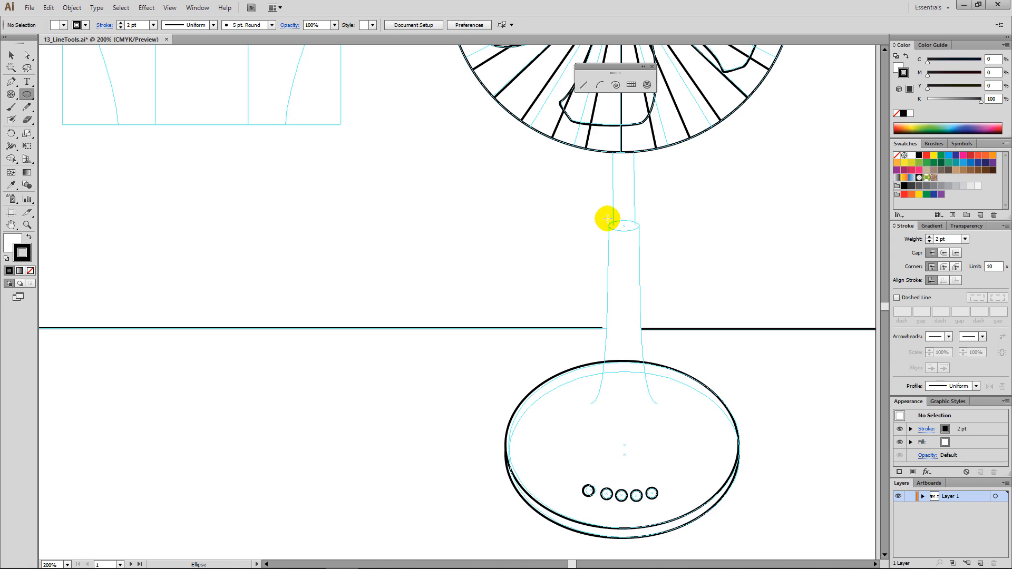
Draw a small flat ellipse at the stand's collar and a circle about 5.24 cm in diameter from the fan's centre, and deselect
left_click_drag(631, 230, 640, 231)
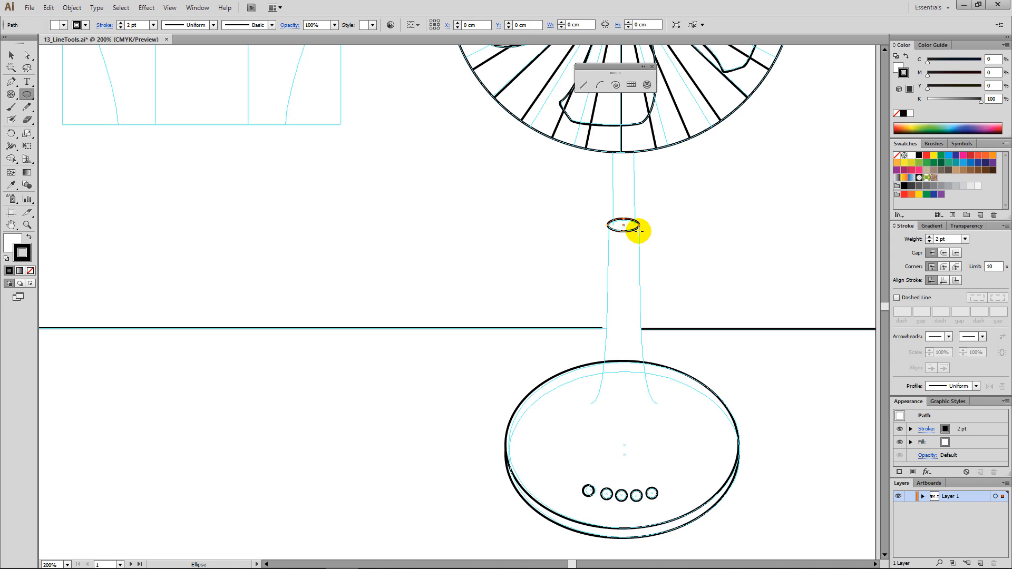
key("space")
left_click_drag(717, 258, 717, 259)
left_click_drag(714, 192, 723, 357)
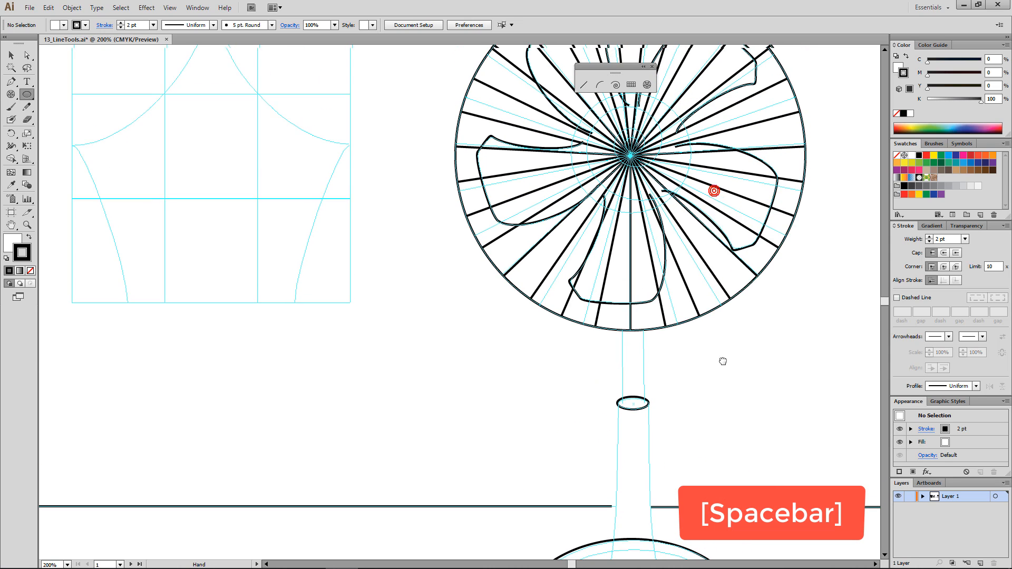
left_click_drag(710, 232, 706, 356)
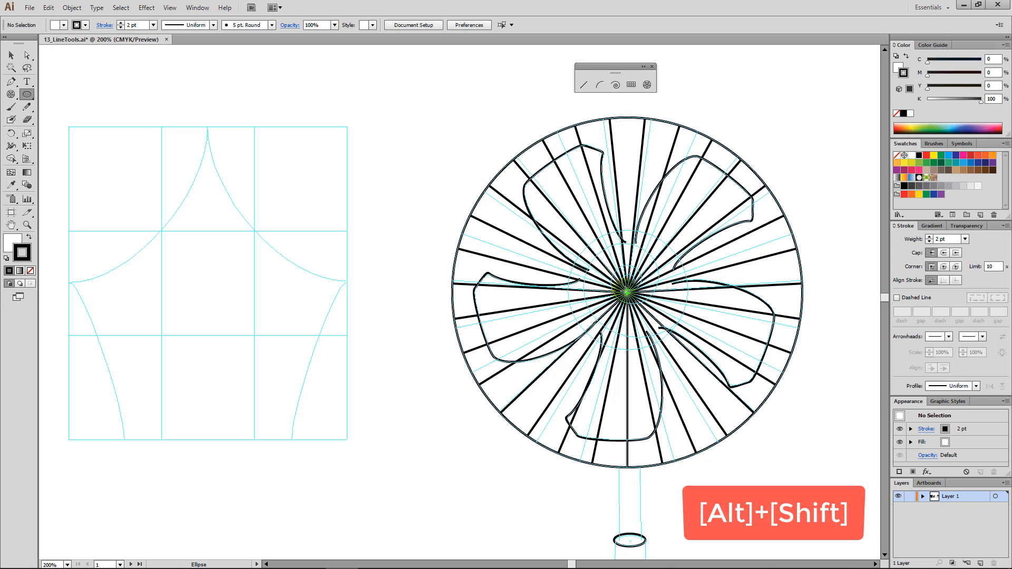
left_click_drag(627, 292, 696, 368)
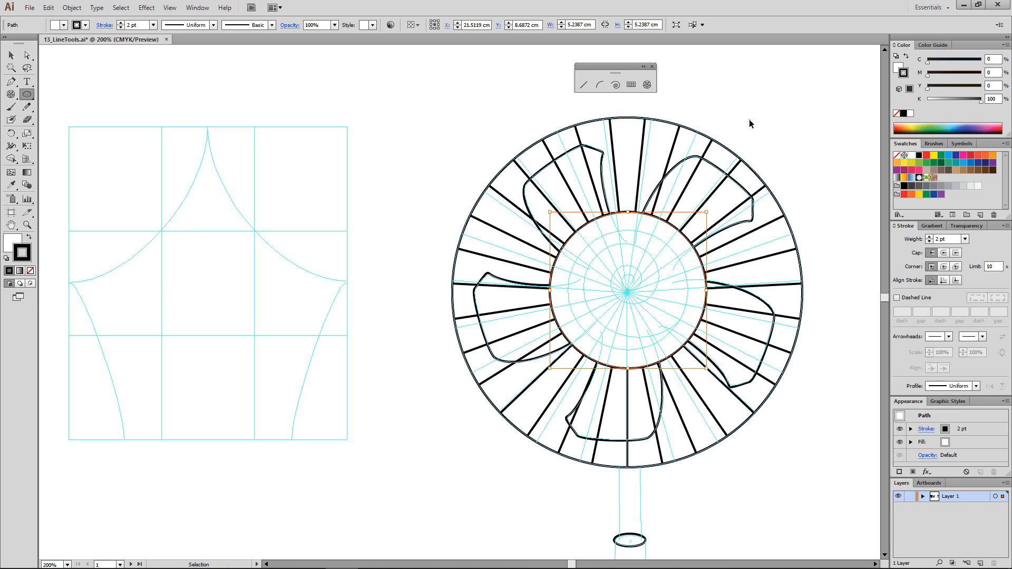
key("ctrl+shift+a")
Draw a spiral about 3.76 × 3.99 cm inside the fan's central circle, adding segments to its inner end
left_click(615, 85)
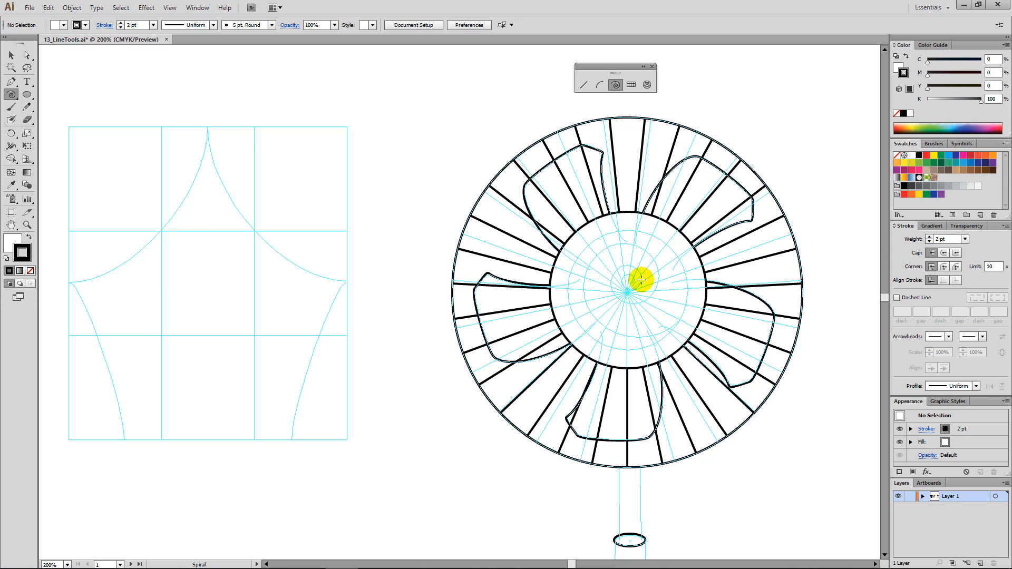
left_click_drag(639, 279, 689, 338)
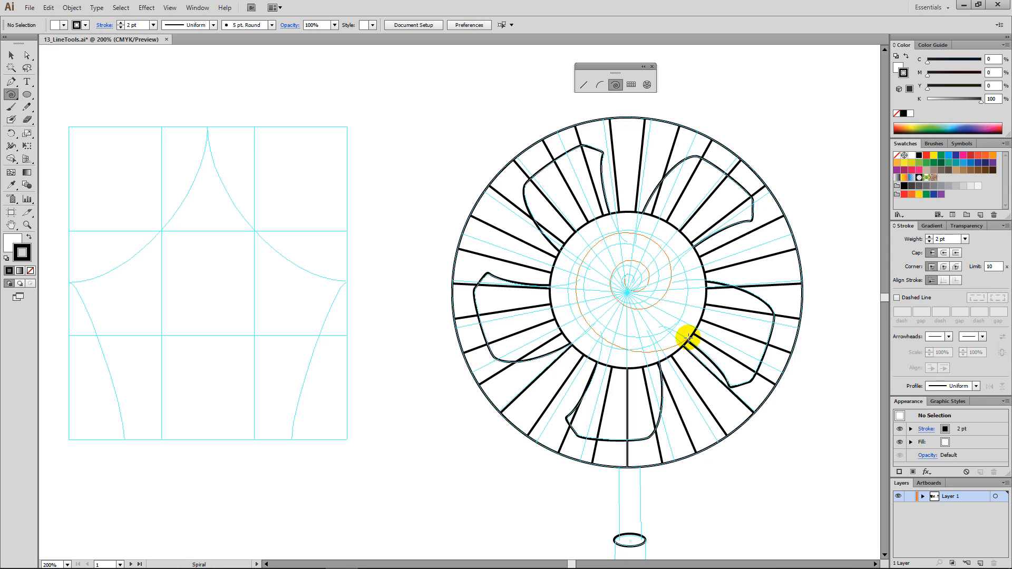
key("Up")
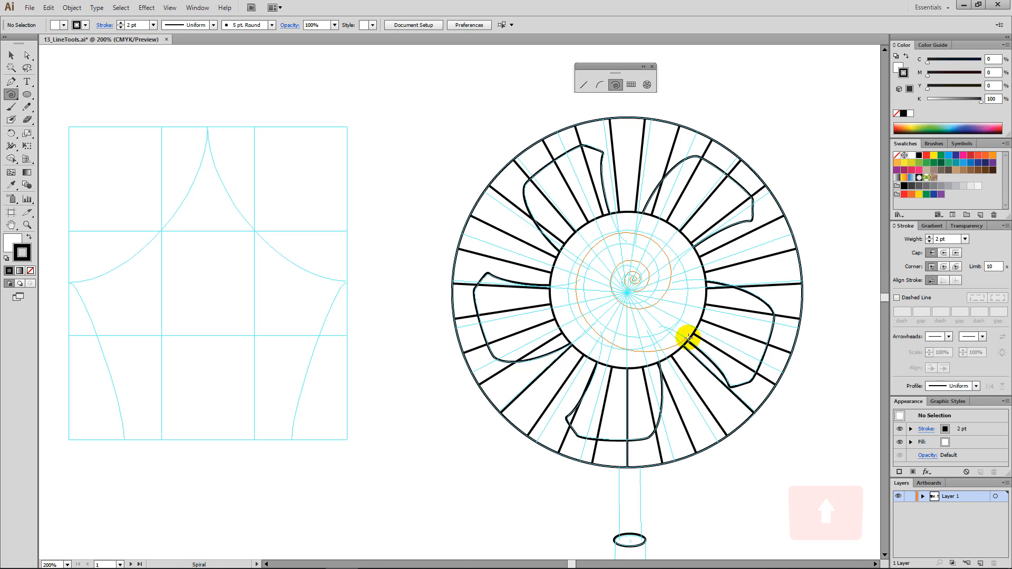
left_click_drag(688, 338, 686, 337)
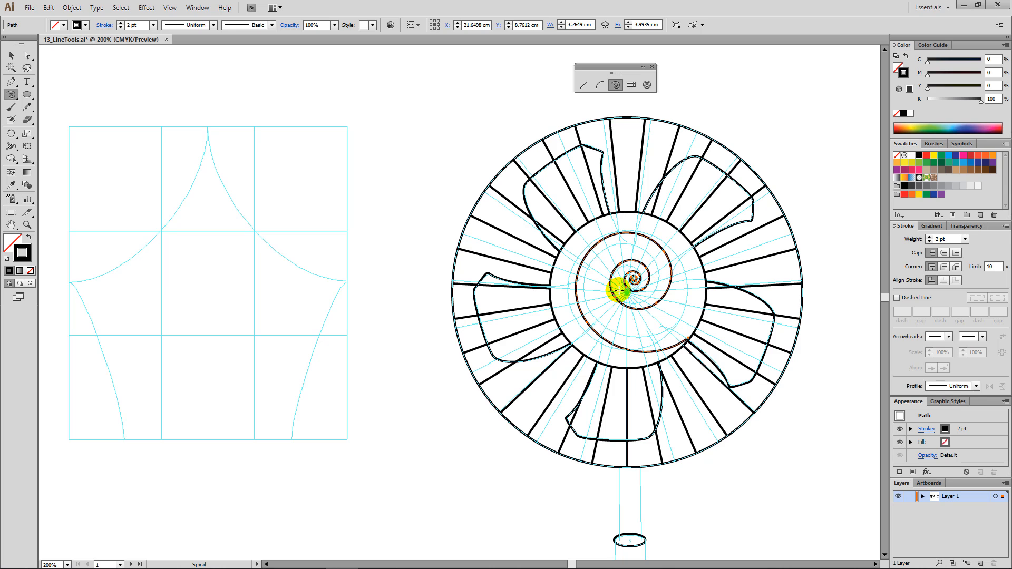
Move the spiral slightly up and to the right within the fan's central circle, and deselect it
key("v")
left_click_drag(652, 354, 649, 373)
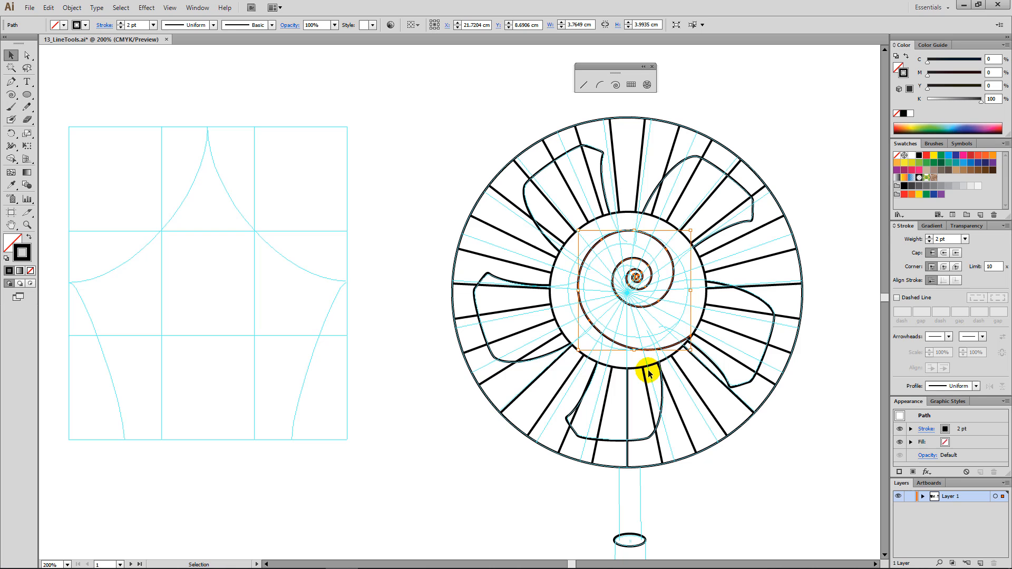
key("space")
left_click(815, 265)
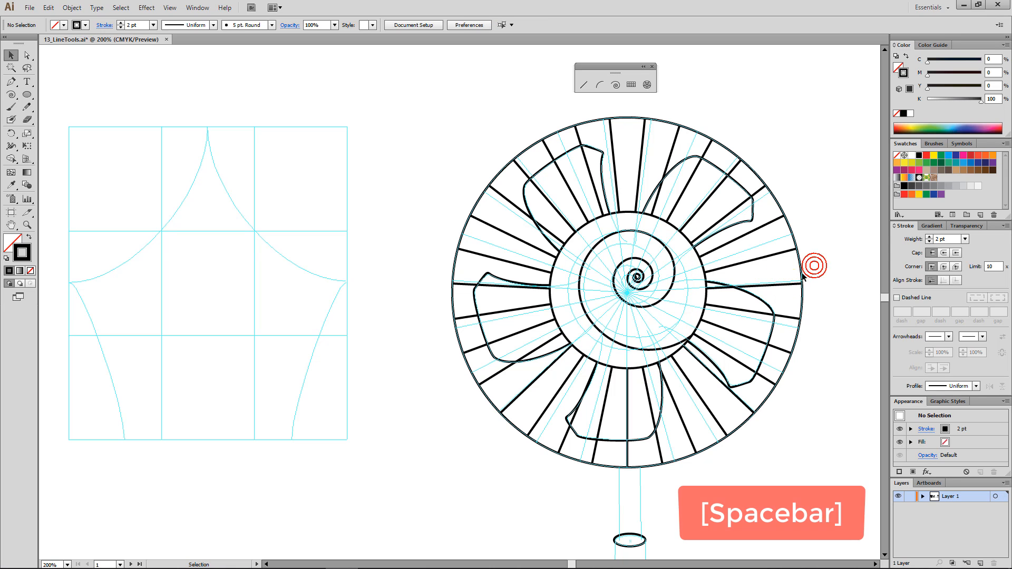
Draw the two line segments of the fan's neck from the fan's rim down to the collar ellipse, and deselect
left_click_drag(681, 462, 673, 281)
left_click_drag(680, 375, 685, 264)
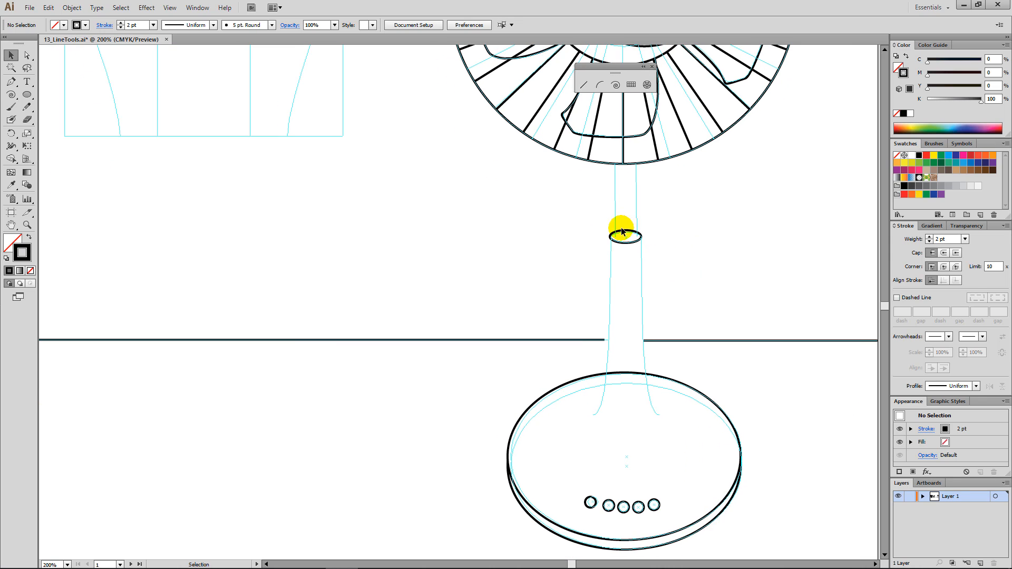
left_click(583, 86)
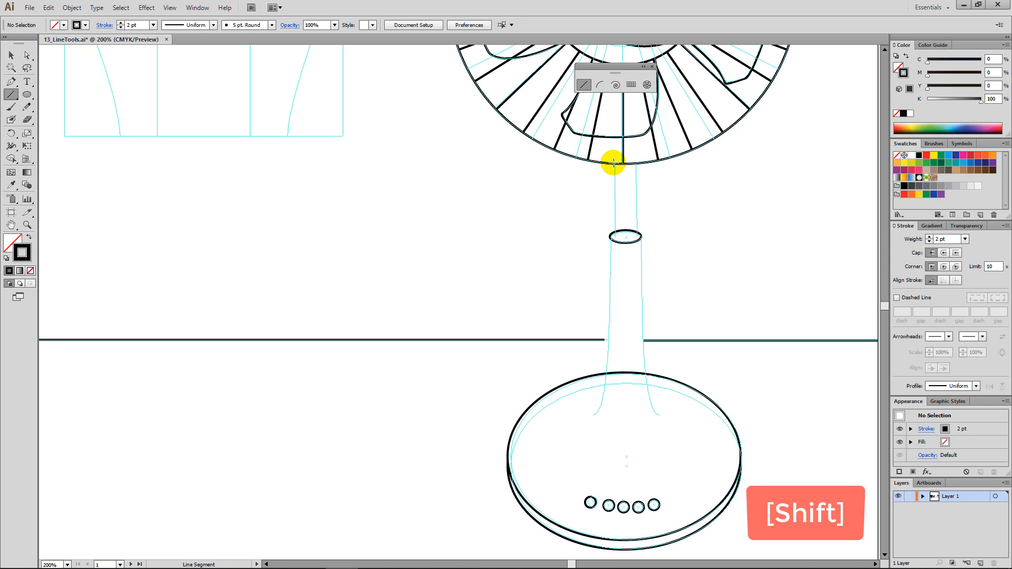
left_click_drag(614, 164, 643, 236)
key("ctrl+shift+a")
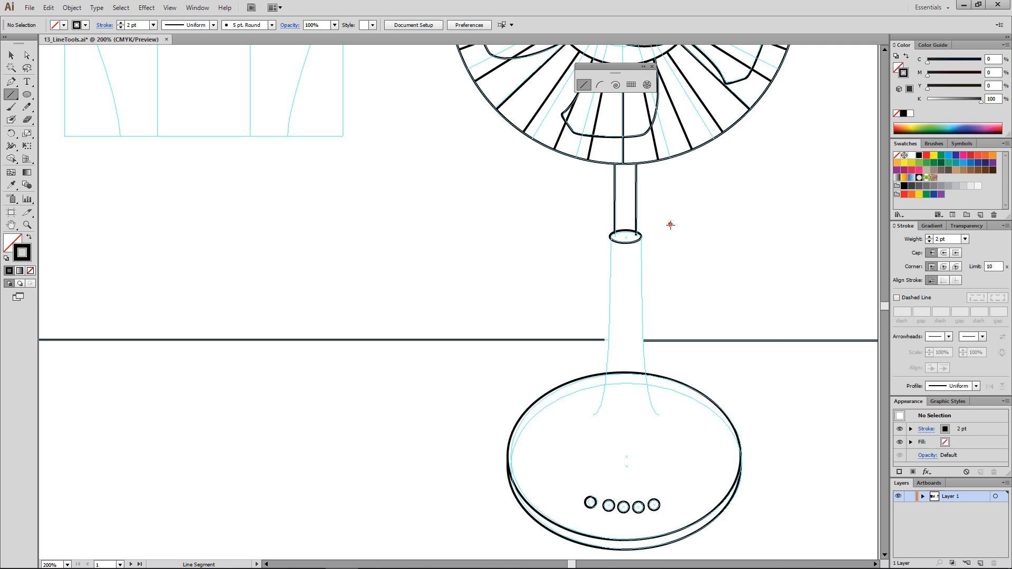
Trace both sides of the fan's stand with arcs about 0.60 × 5.91 cm from the collar to the base, adjusting their curvature to the blue outlines
left_click(600, 86)
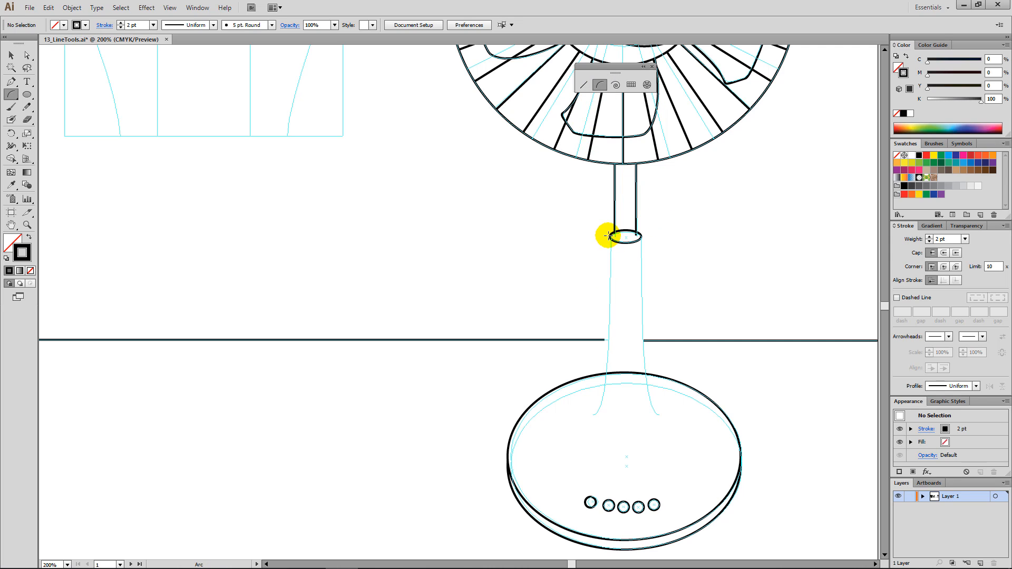
left_click_drag(609, 238, 594, 414)
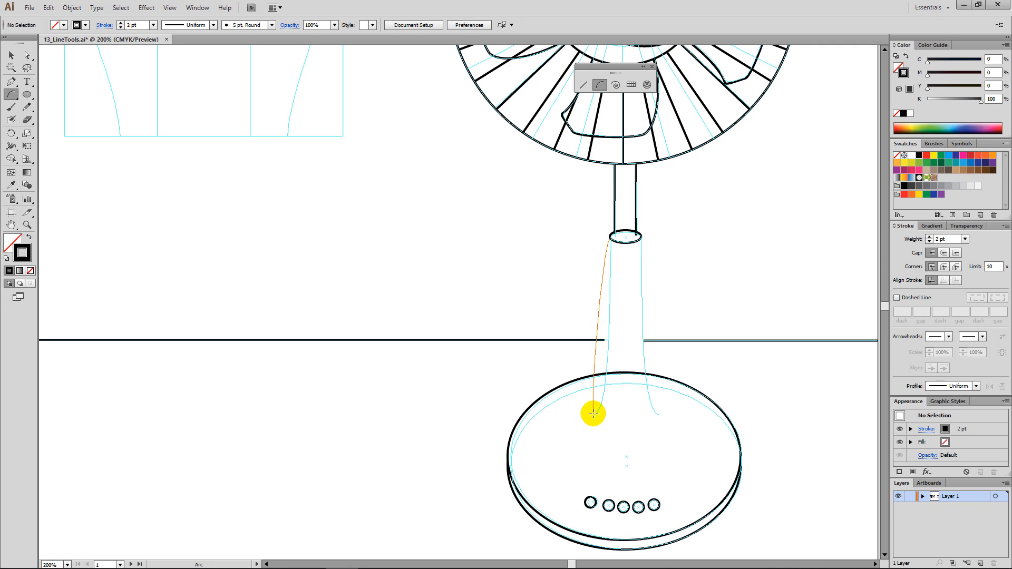
key("Up")
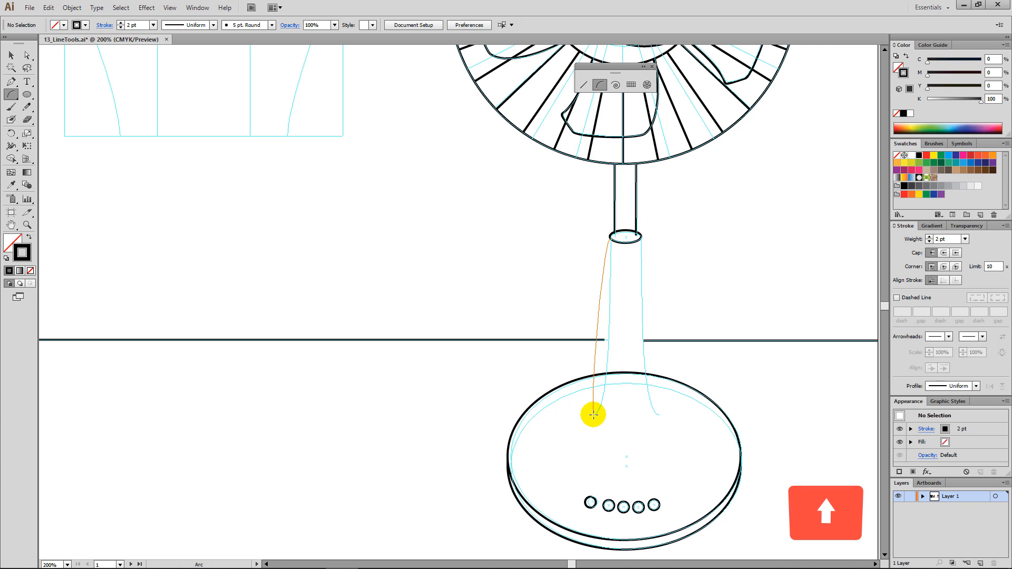
key("Up")
key("Up")
key("Up")
left_click_drag(593, 414, 593, 414)
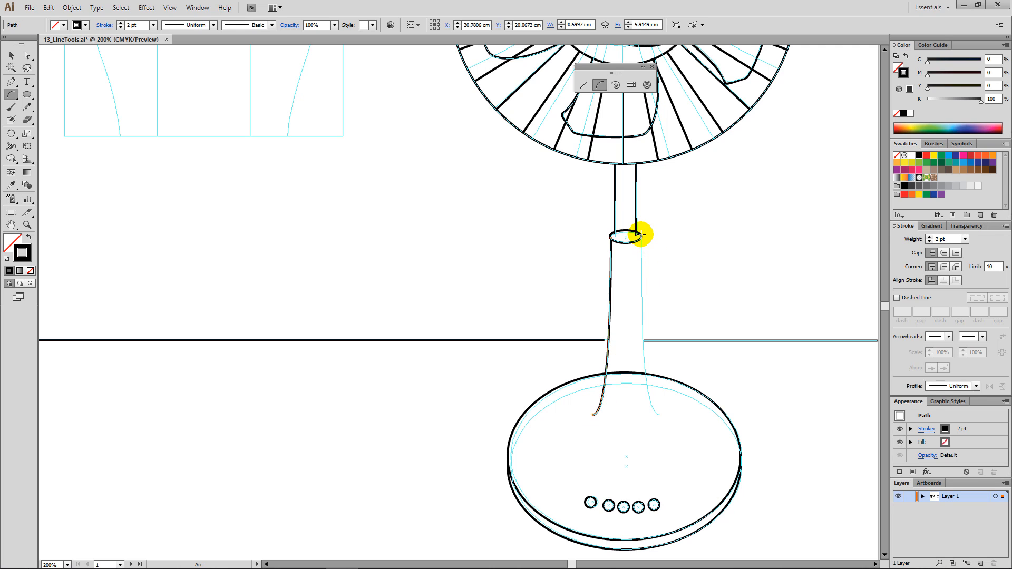
left_click_drag(640, 234, 658, 415)
Draw a rectangular grid about 9.31 × 10.49 cm over the blue window outline, with three columns and three rows
key("space")
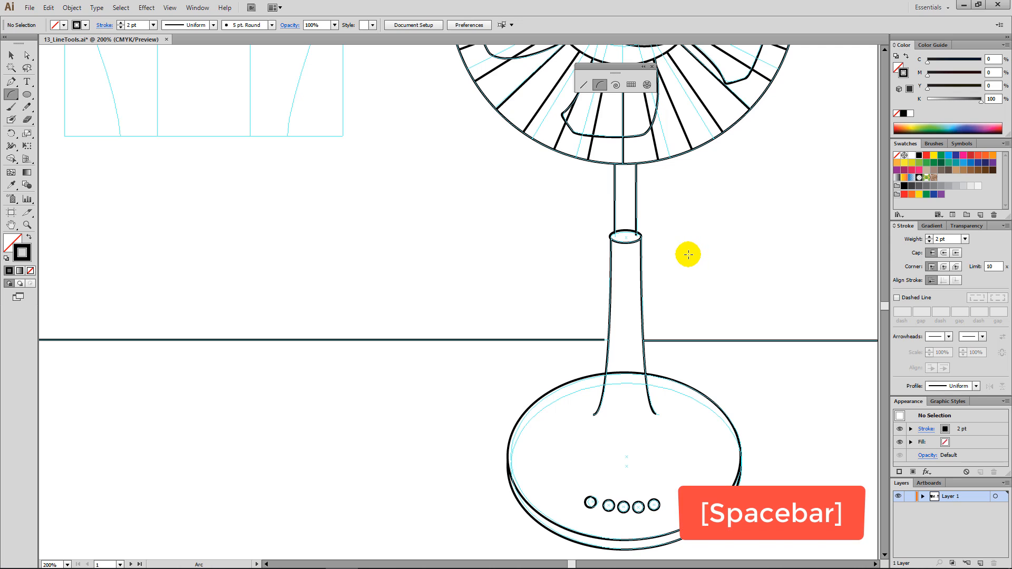
left_click_drag(459, 189, 520, 377)
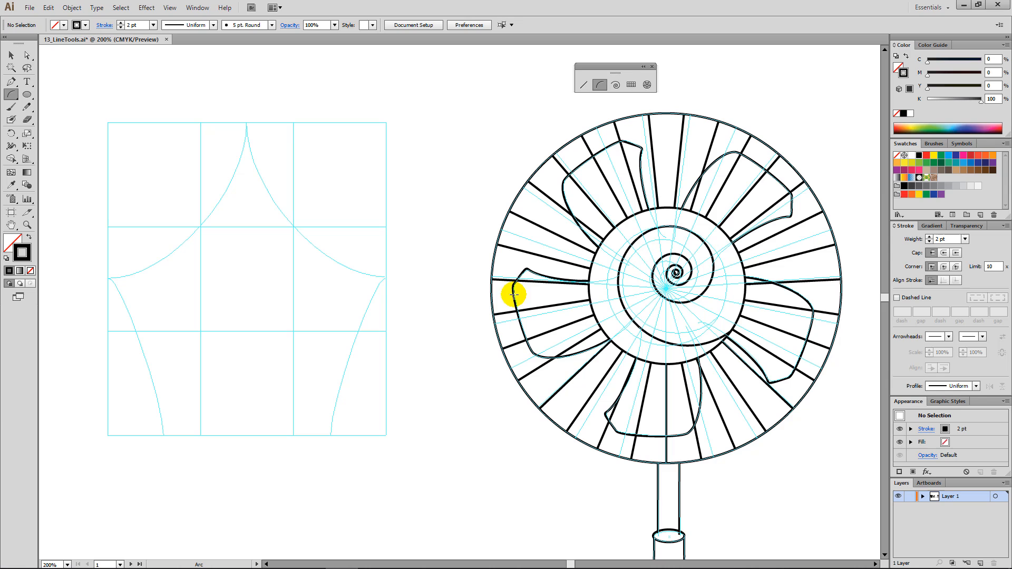
left_click_drag(631, 67, 485, 80)
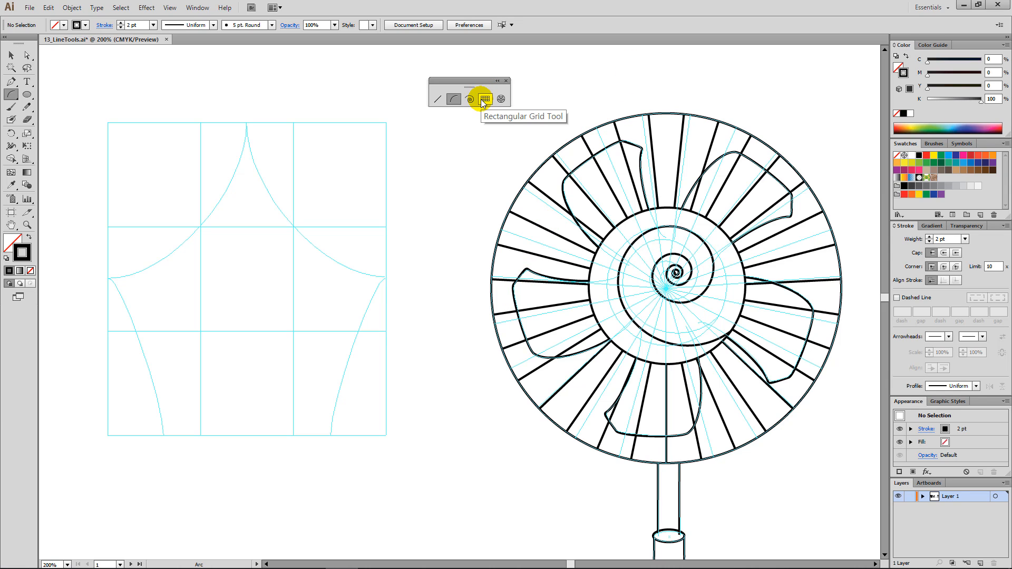
left_click(484, 101)
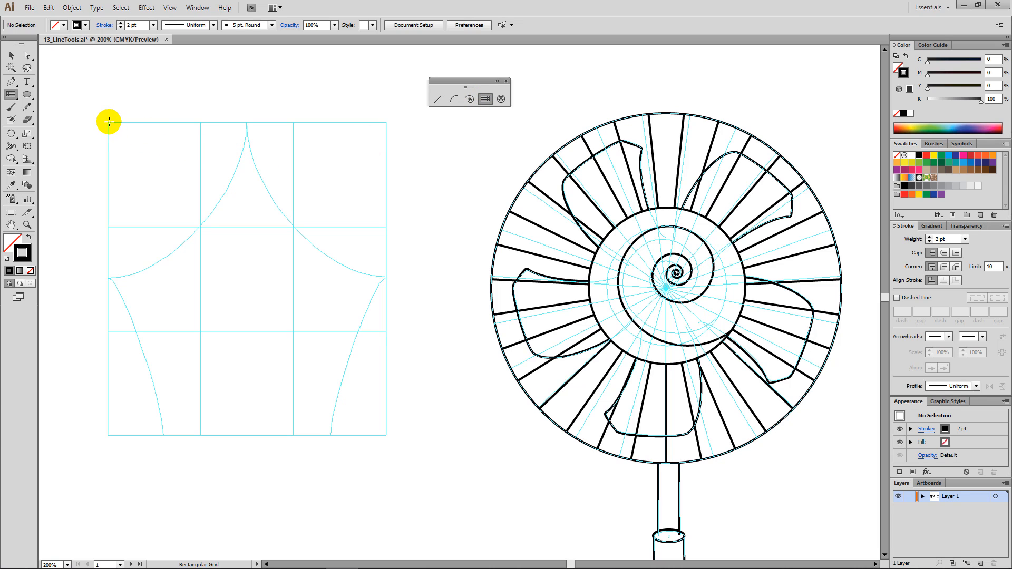
left_click_drag(108, 122, 384, 435)
key("Down")
key("Down")
key("Down")
key("Down")
key("Up")
key("Left")
key("Left")
key("Left")
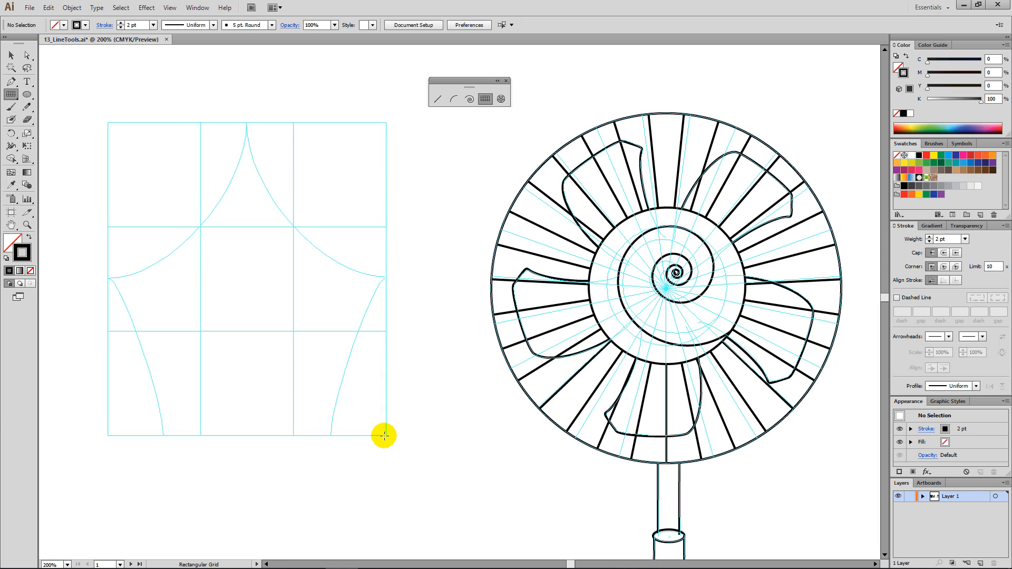
Trace the window's upper-left curtain edge with an arc about 4.61 × 5.23 cm, adjusting its curvature to the blue outline
left_click(456, 101)
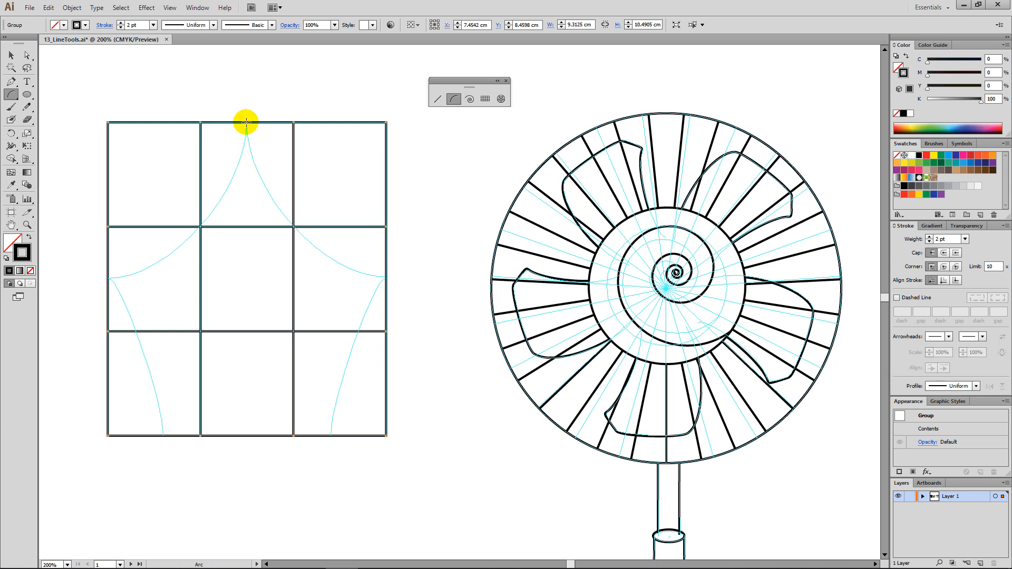
left_click_drag(246, 122, 109, 278)
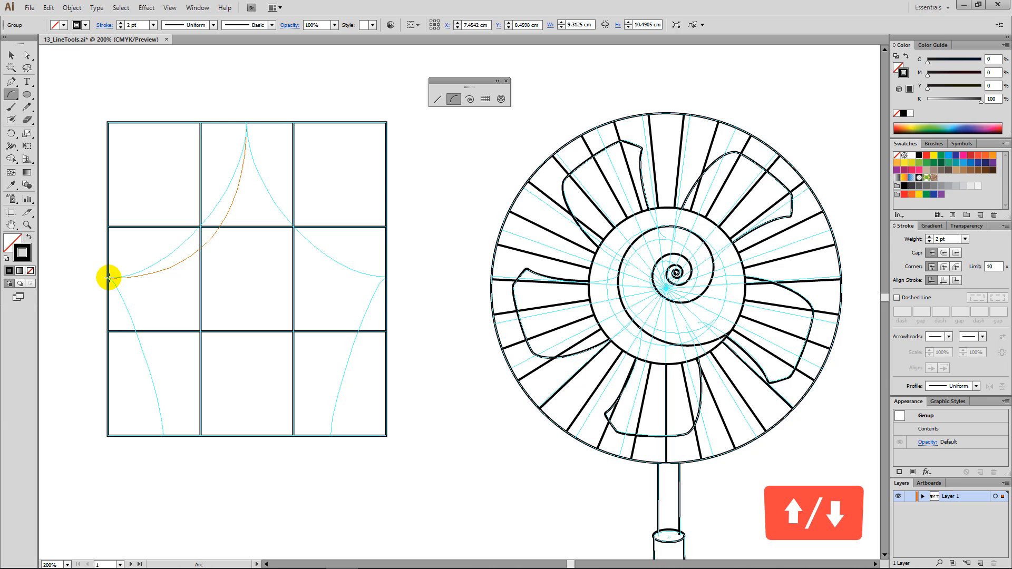
key("Down")
key("Down")
key("Down")
key("Down")
left_click_drag(108, 278, 108, 278)
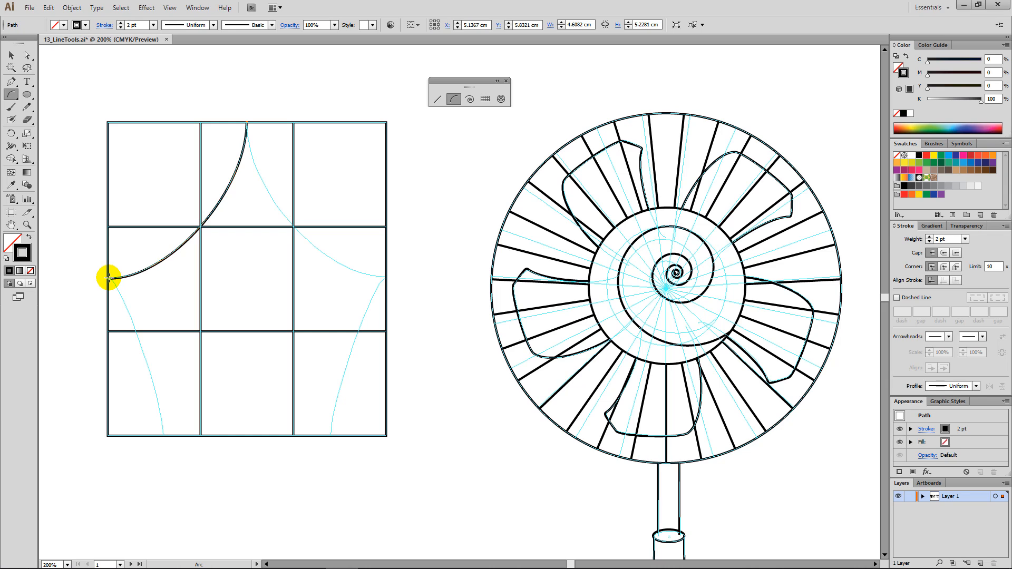
Trace the window's lower-left curtain edge with an arc about 1.83 × 5.26 cm, bending it to match the blue outline
left_click_drag(109, 278, 164, 433)
key("Down")
key("Down")
key("Down")
key("Down")
key("Down")
key("Down")
key("Up")
key("Up")
key("Up")
key("Up")
key("Up")
key("Up")
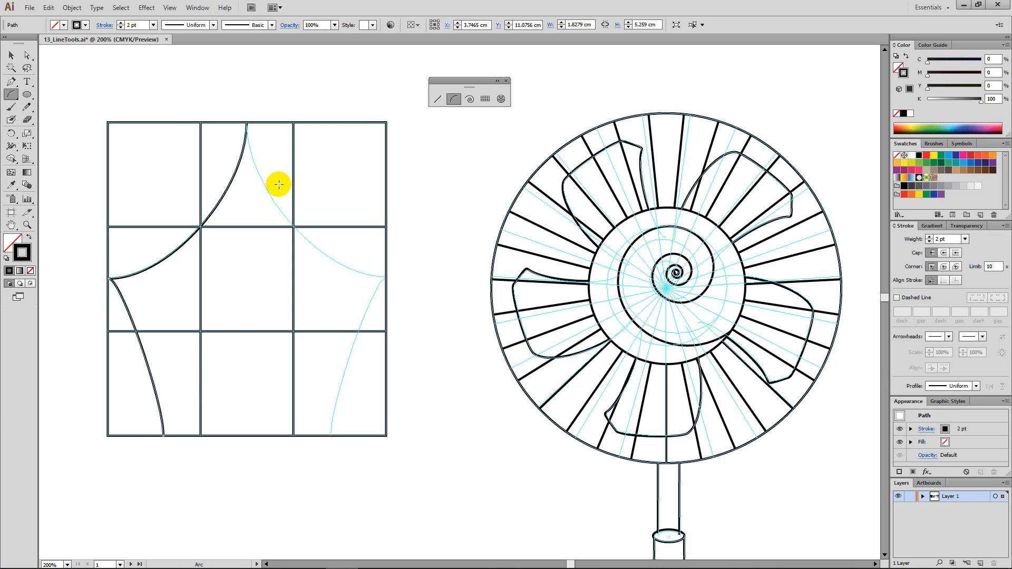
Trace the right curtain's upper edge and its lower edge of about 1.79 × 5.32 cm with arcs matched to the outlines, and deselect
left_click_drag(246, 121, 331, 436)
key("Up")
key("Up")
key("Down")
key("Down")
key("Down")
key("Down")
key("Down")
key("Down")
key("Down")
key("Down")
key("Down")
key("Down")
key("Down")
key("Down")
key("Down")
key("Down")
key("Down")
key("Down")
key("Down")
key("Down")
key("ctrl+0")
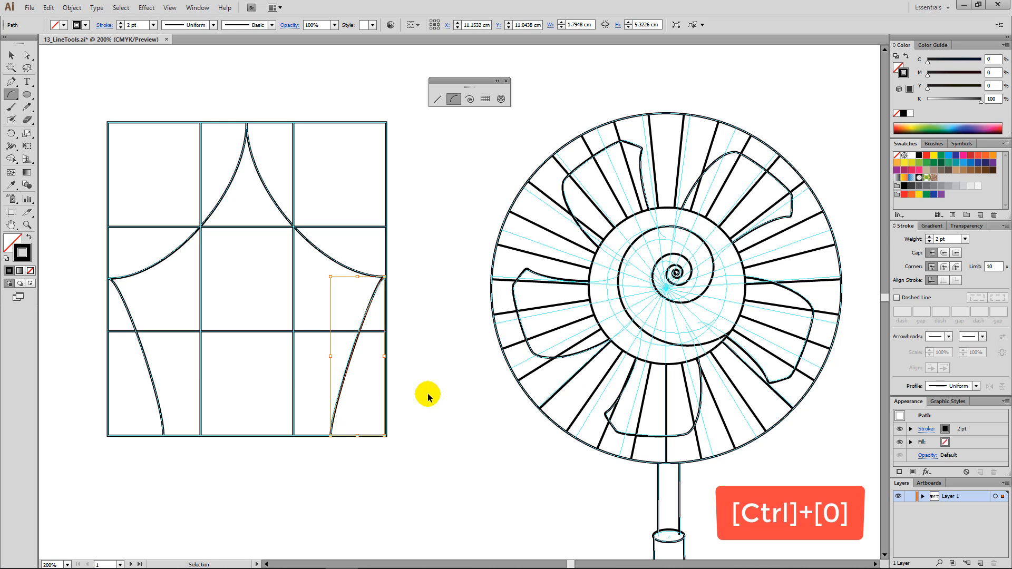
left_click(426, 396, "ctrl")
Fit the artboard in the window and hide the blue guides to show only the finished tracing
key("ctrl+0")
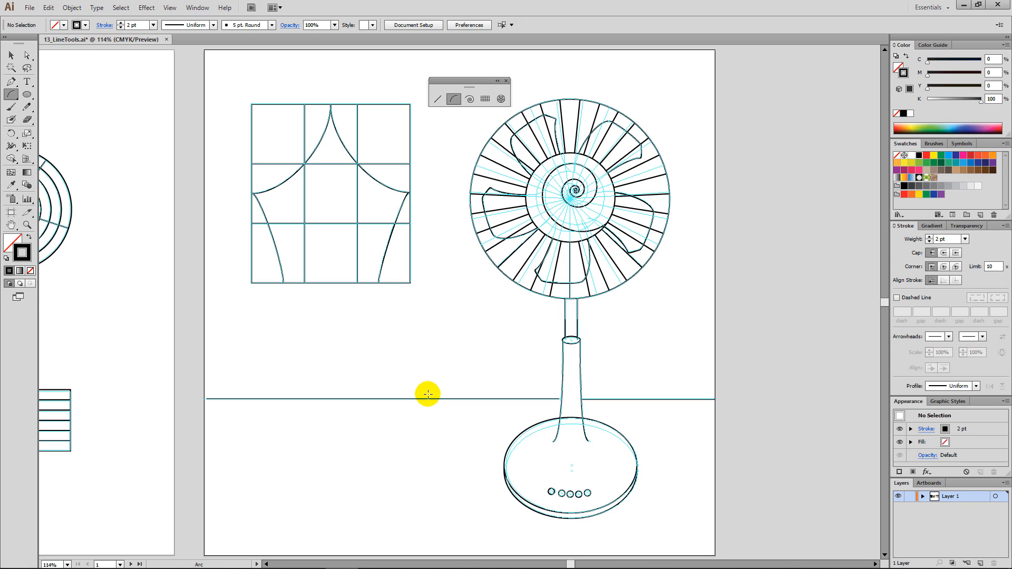
key("ctrl+semicolon")
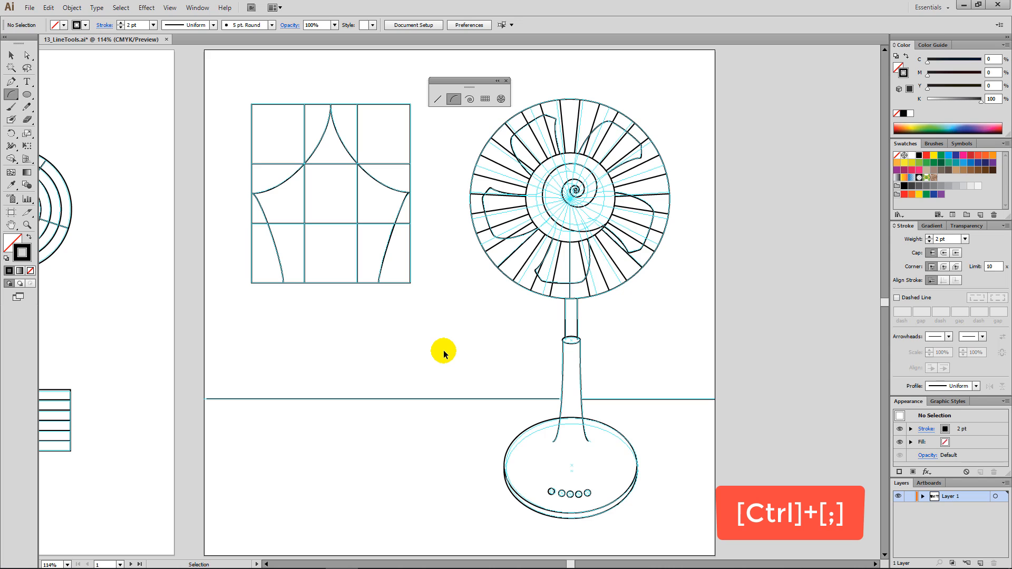
key("ctrl+semicolon")
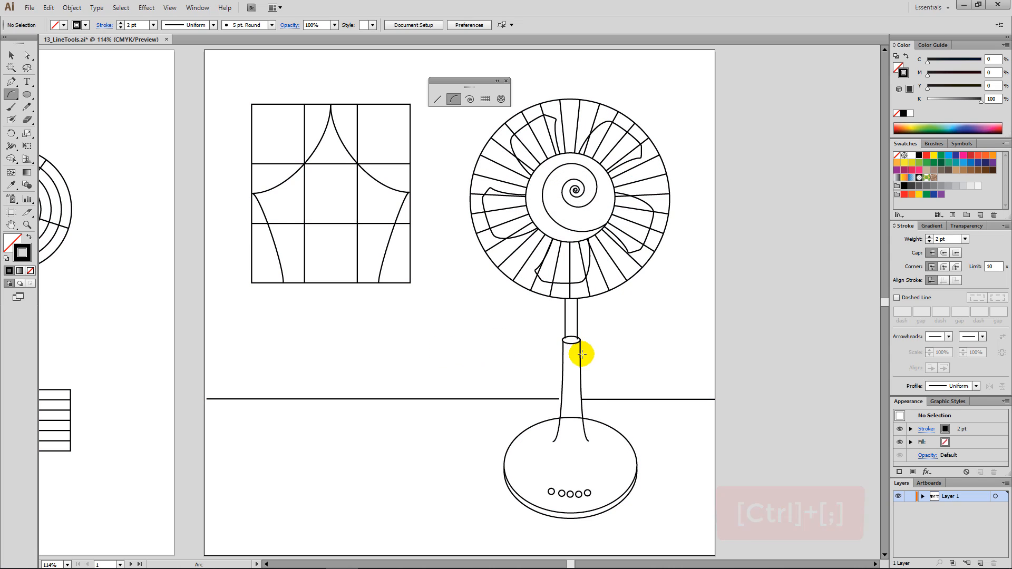
Make the empty third artboard active, fit it in the window, and move the floating line tools up out of the way
key("space")
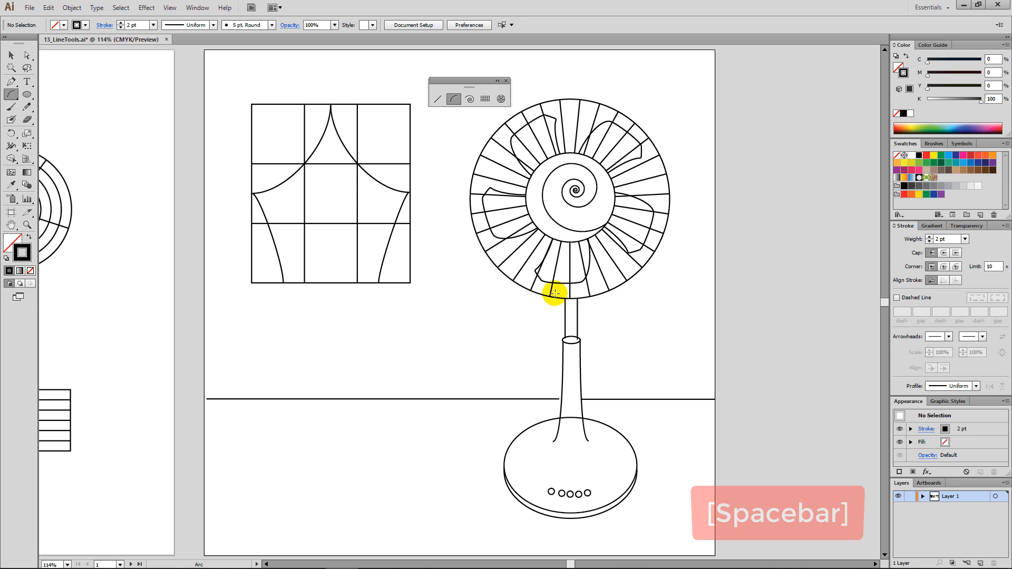
left_click_drag(452, 370, 565, 217)
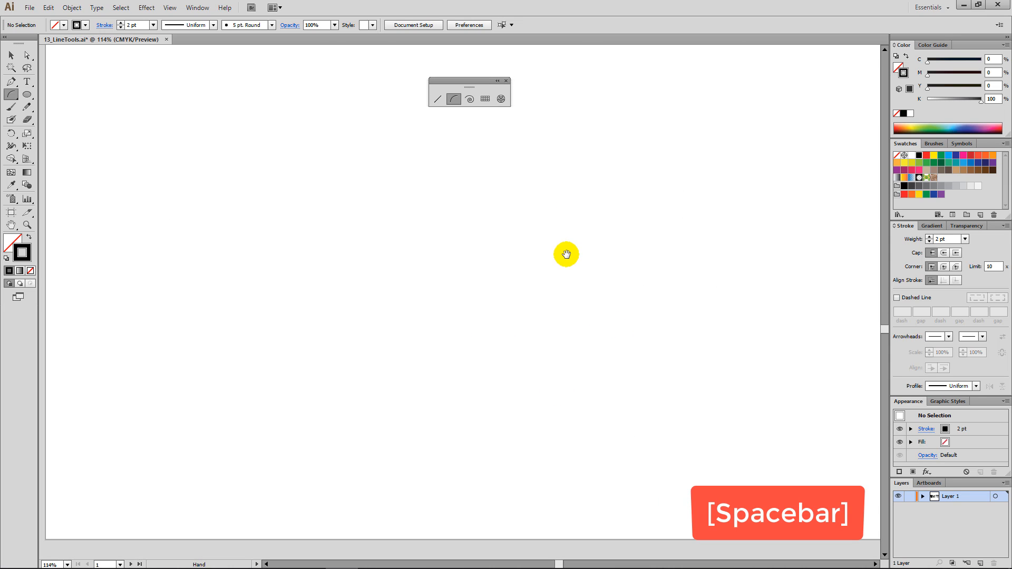
left_click_drag(567, 253, 565, 280)
left_click(565, 280)
left_click(568, 281)
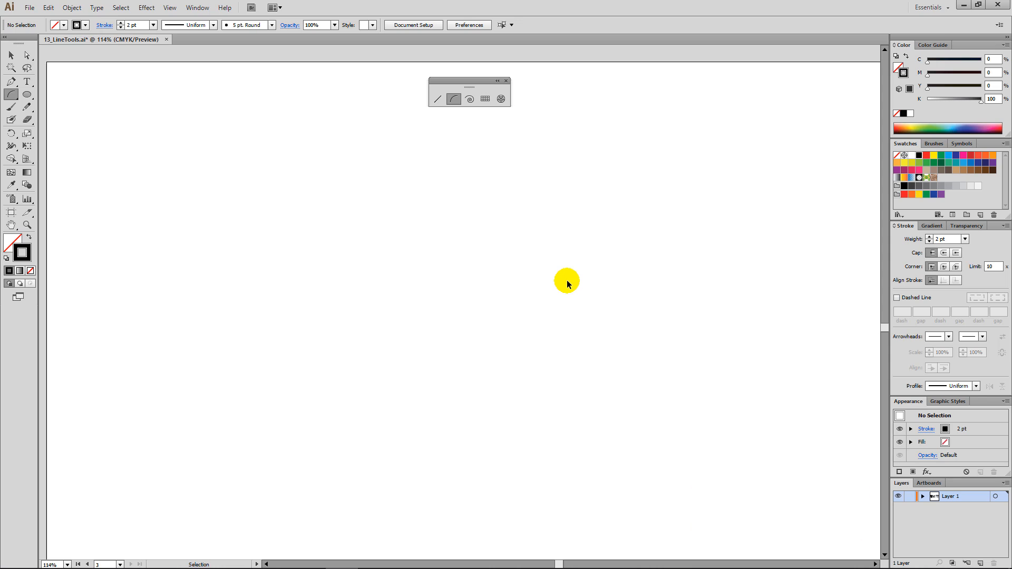
key("ctrl+0")
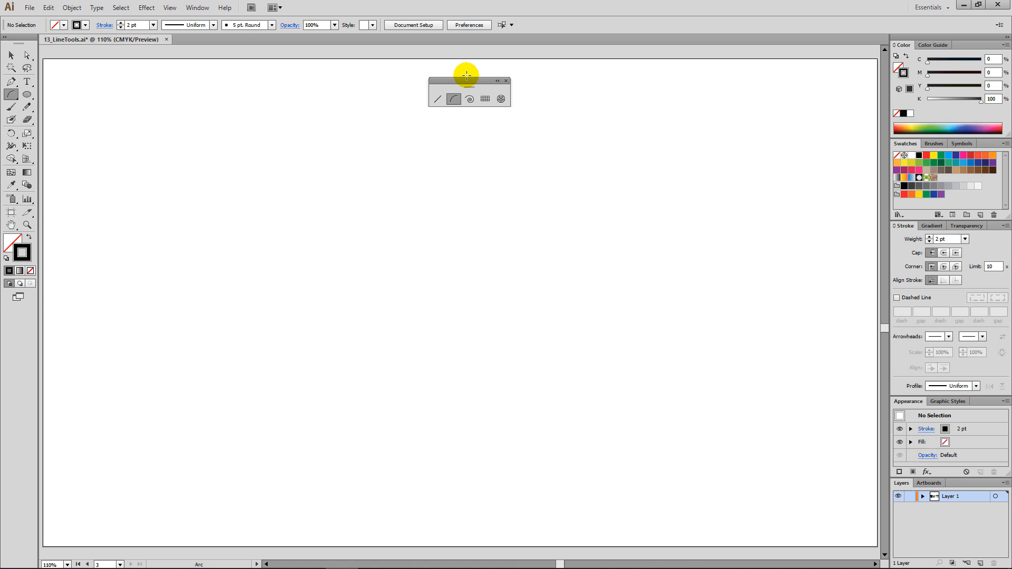
left_click_drag(466, 86, 468, 55)
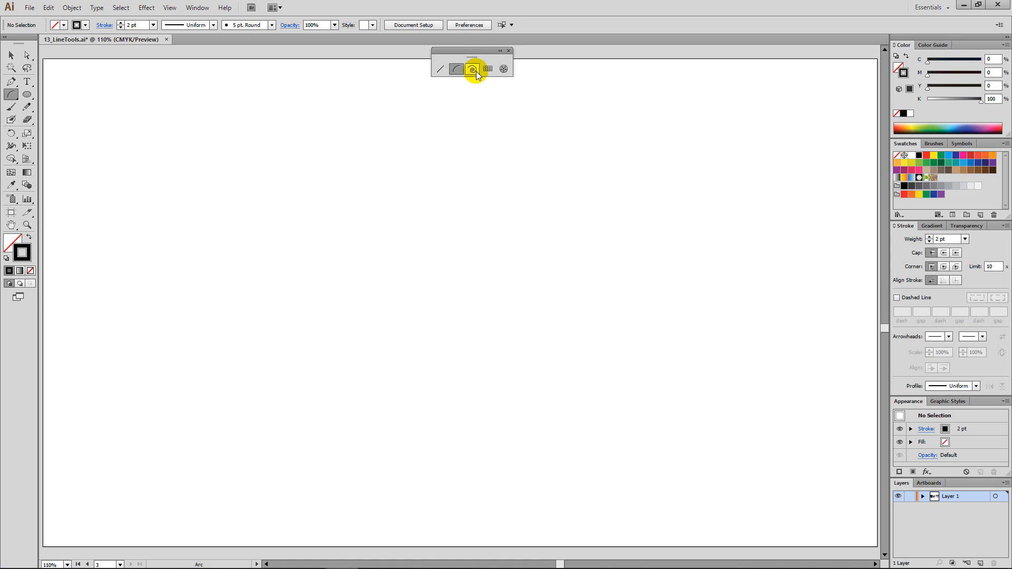
Draw a spiral reduced to a short curve about 2.60 × 2.85 cm, and beside it a many-segment spiral about 3.98 × 4.43 cm
left_click(476, 71)
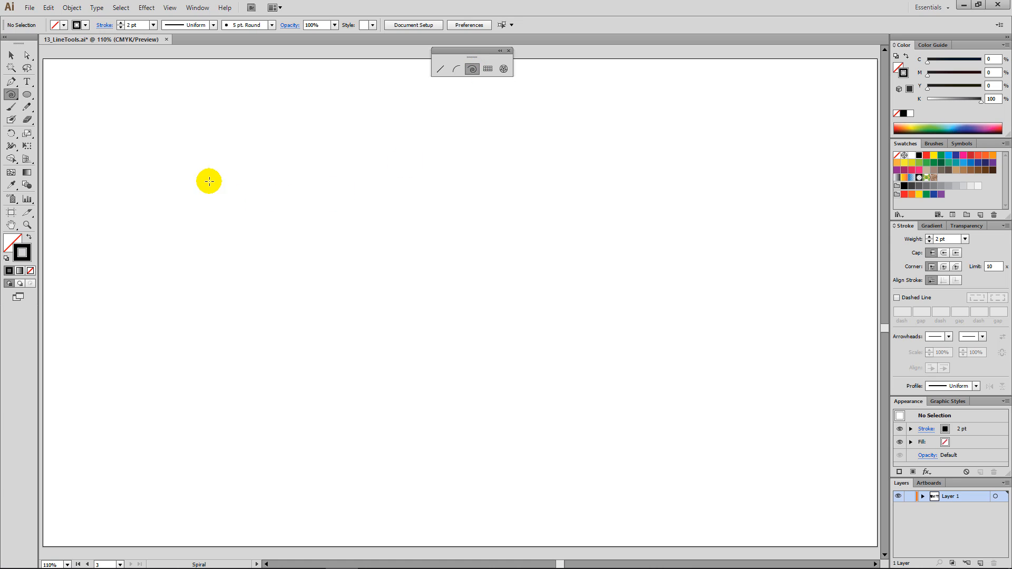
left_click_drag(115, 135, 156, 188)
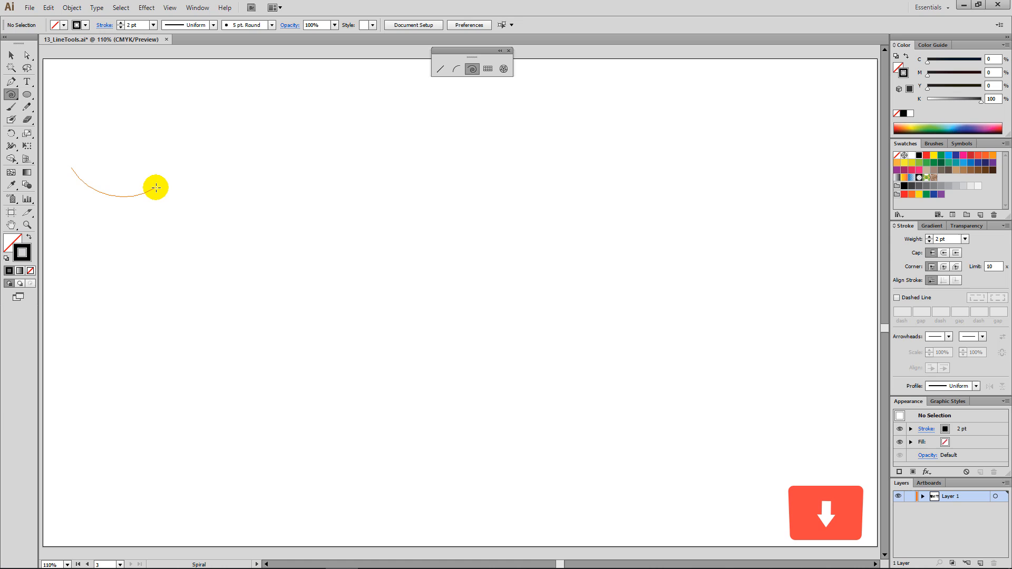
left_click_drag(154, 189, 135, 179)
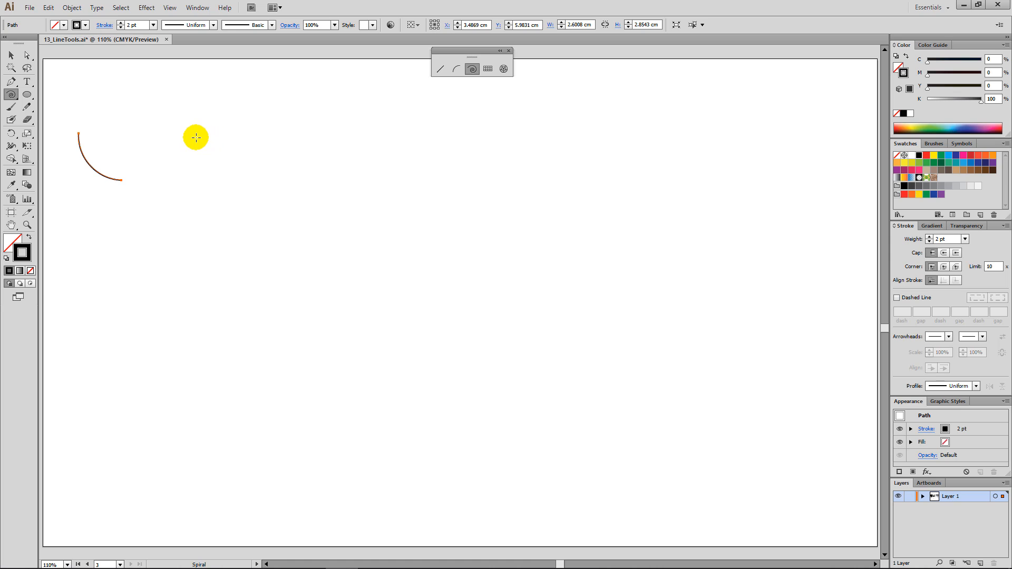
left_click_drag(192, 138, 214, 167)
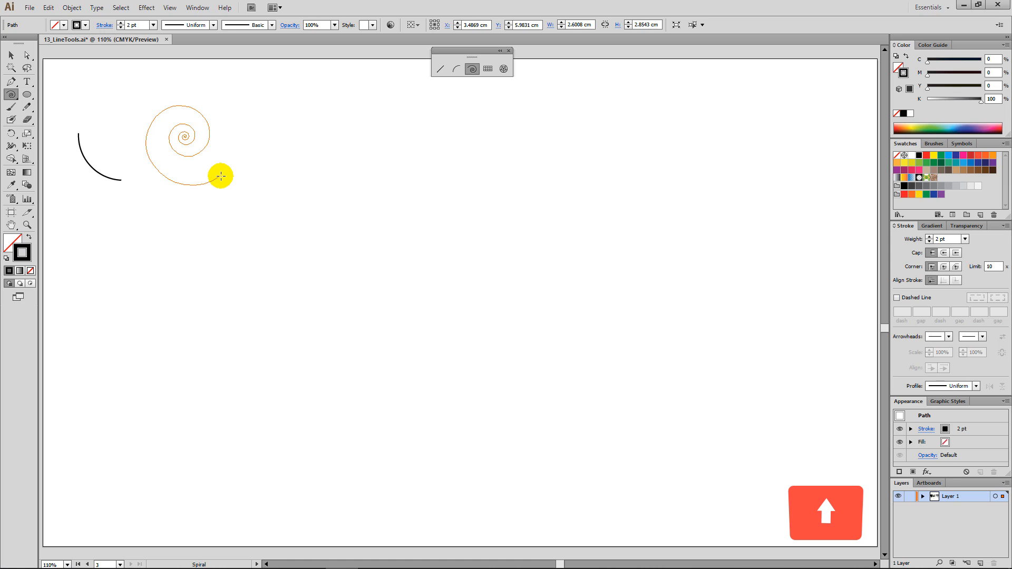
left_click_drag(217, 174, 214, 174)
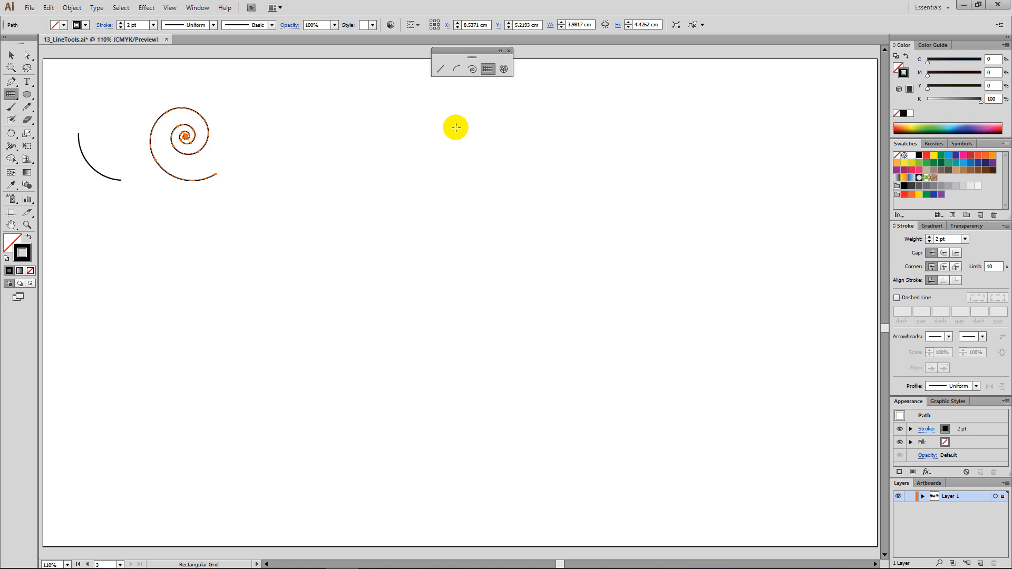
Draw a rectangular grid about 4.52 × 3.91 cm beside the spirals, with three columns and no horizontal dividers
left_click_drag(242, 86, 325, 160)
key("Down")
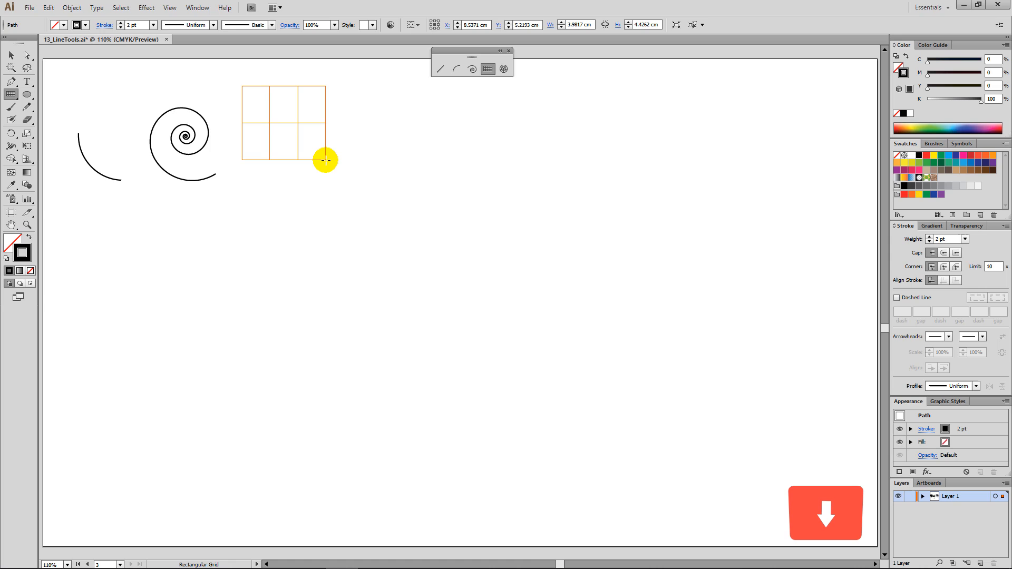
key("Down")
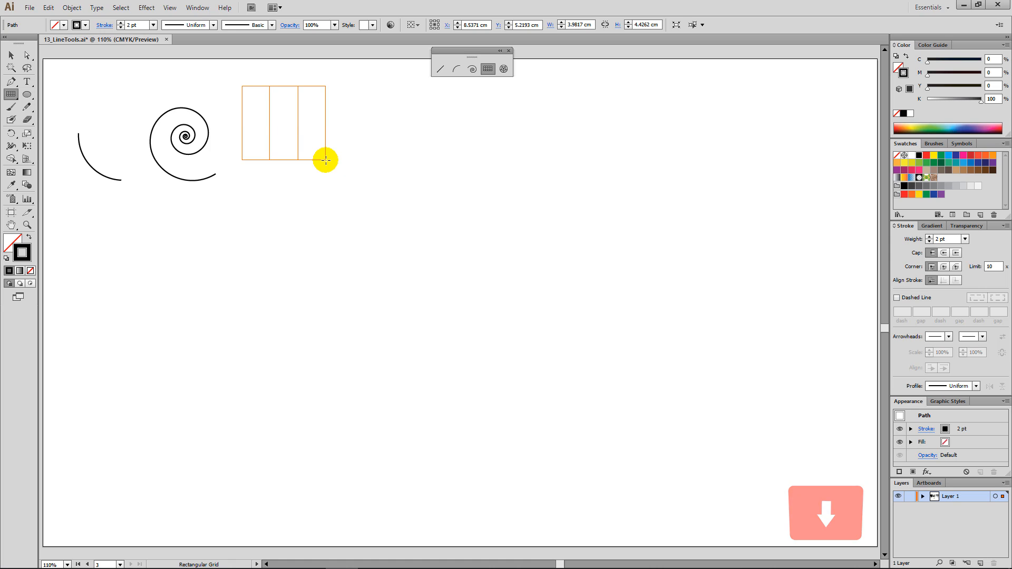
left_click_drag(326, 160, 316, 150)
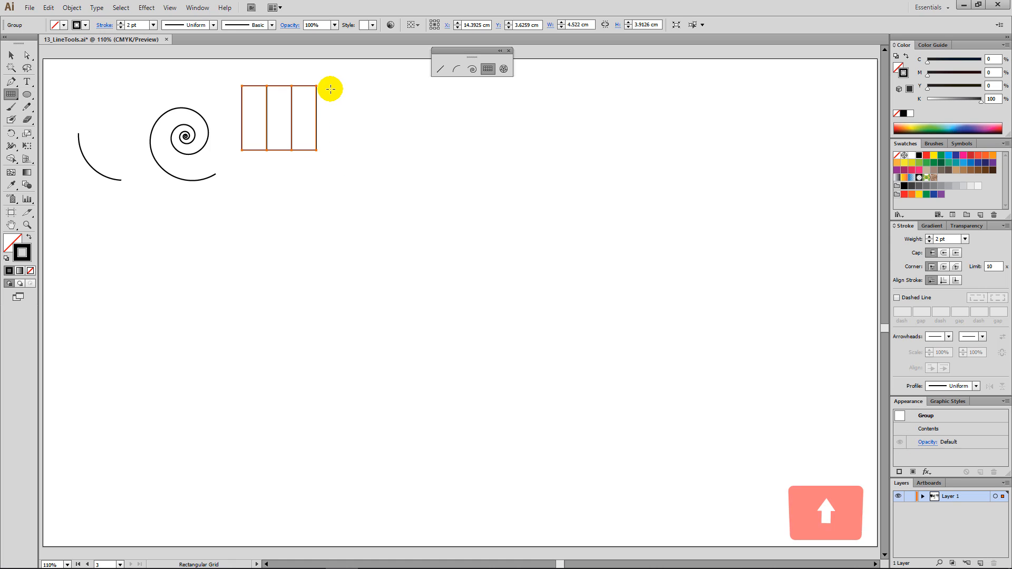
Draw a second rectangular grid about 4.36 × 4.04 cm, adding horizontal dividers to get three columns and six rows
left_click_drag(330, 85, 401, 150)
key("Up")
key("Up")
key("Up")
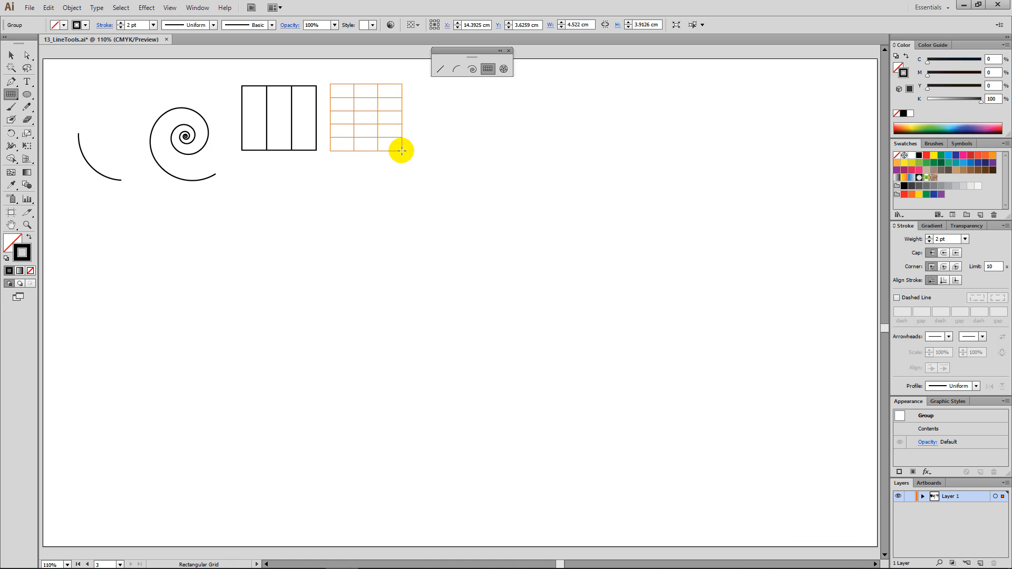
left_click_drag(402, 151, 402, 151)
Draw a third rectangular grid about 4.94 × 4.20 cm with six rows, removing all its vertical dividers
left_click_drag(416, 84, 497, 153)
key("Left")
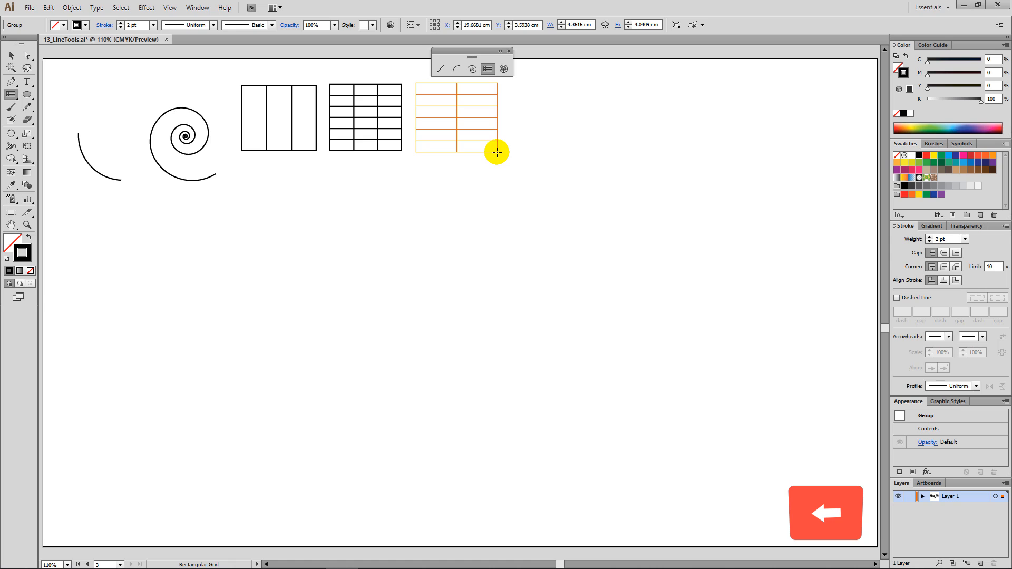
left_click_drag(497, 153, 497, 152)
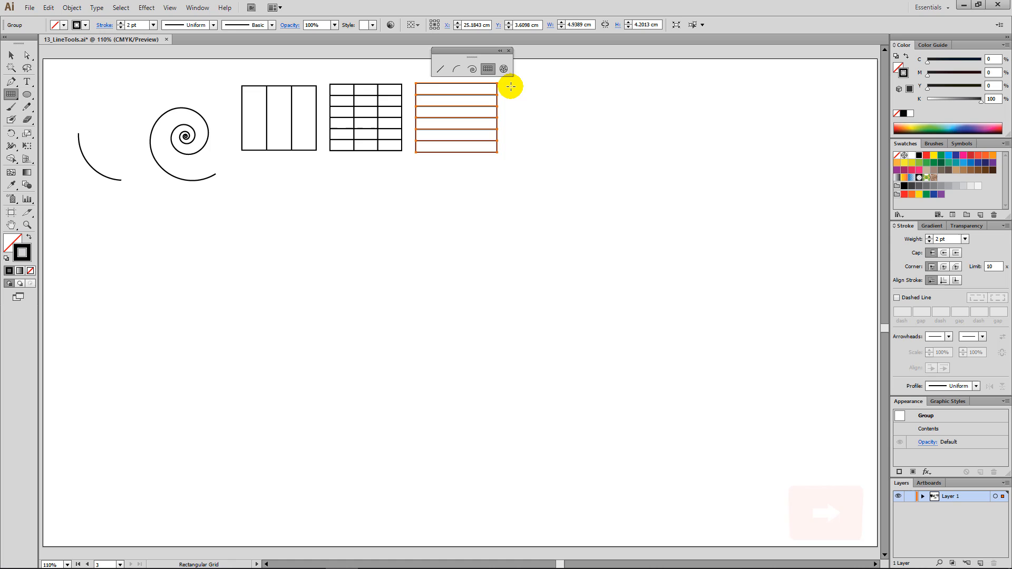
Draw a fourth rectangular grid about 5.29 × 4.27 cm, adding vertical dividers to get seven columns and six rows
left_click_drag(509, 84, 596, 154)
key("Right")
key("Right")
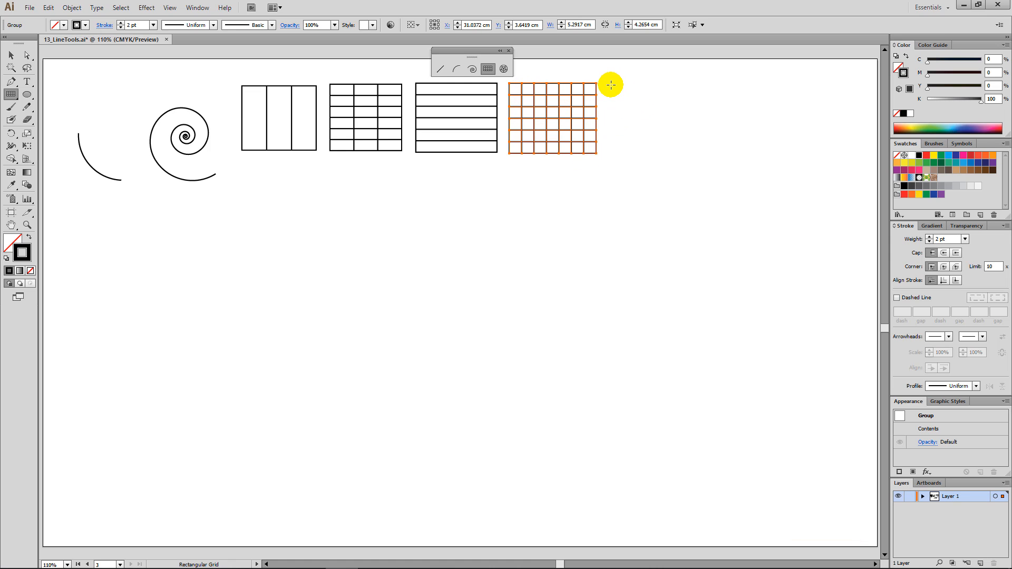
Draw a fifth rectangular grid about 5.97 × 4.17 cm with its vertical dividers skewed toward the grid's right edge
left_click_drag(607, 83, 705, 152)
key("ctrl+c")
key("c")
key("c")
key("c")
key("c")
key("c")
key("c")
key("c")
key("c")
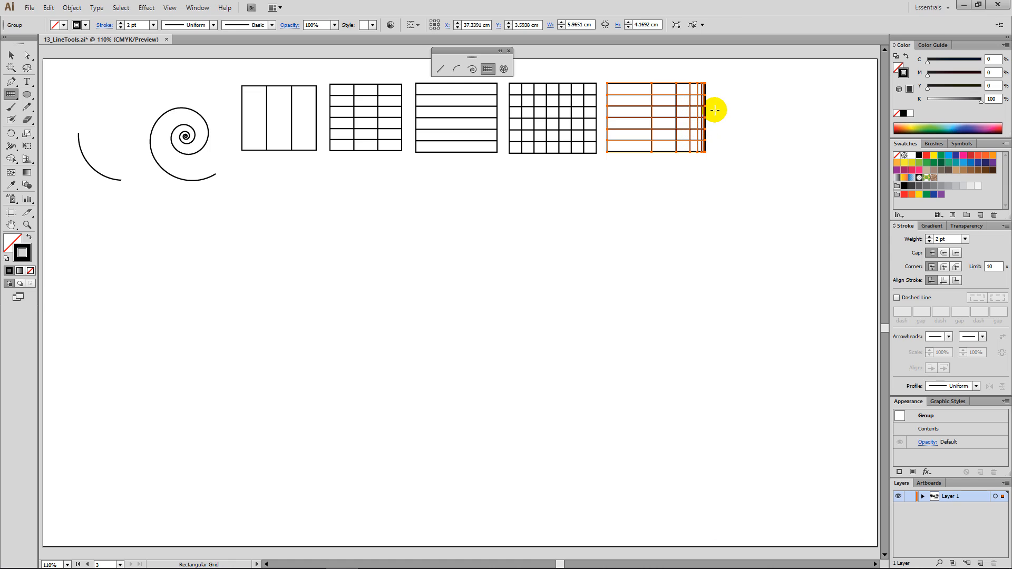
Draw a sixth rectangular grid about 5.10 × 4.23 cm with its vertical dividers skewed toward the grid's left edge
left_click_drag(715, 83, 797, 153)
key("ctrl+x")
key("ctrl+x")
key("ctrl+x")
key("ctrl+x")
key("ctrl+x")
key("ctrl+x")
key("ctrl+x")
key("ctrl+x")
key("ctrl+x")
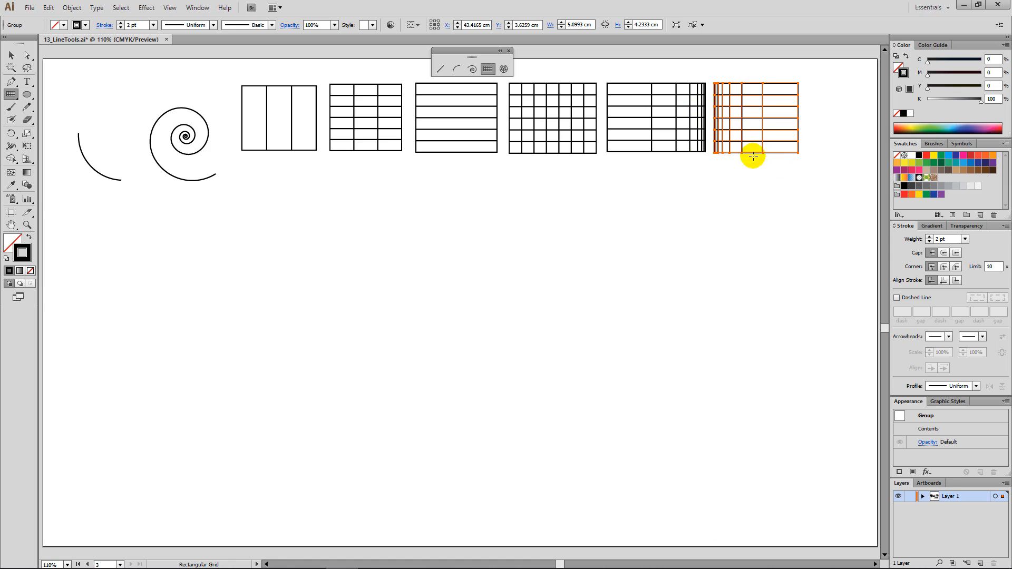
Draw a seventh rectangular grid about 3.59 × 4.55 cm, skewing the vertical dividers back to even spacing, and deselect
key("ctrl+c")
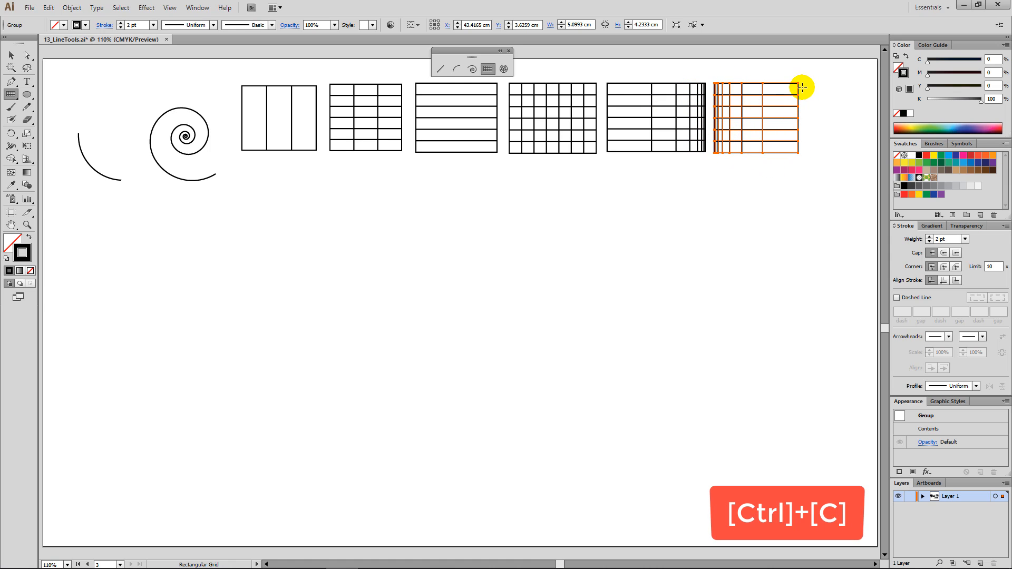
left_click_drag(801, 83, 862, 158)
key("c")
key("c")
key("c")
key("c")
key("c")
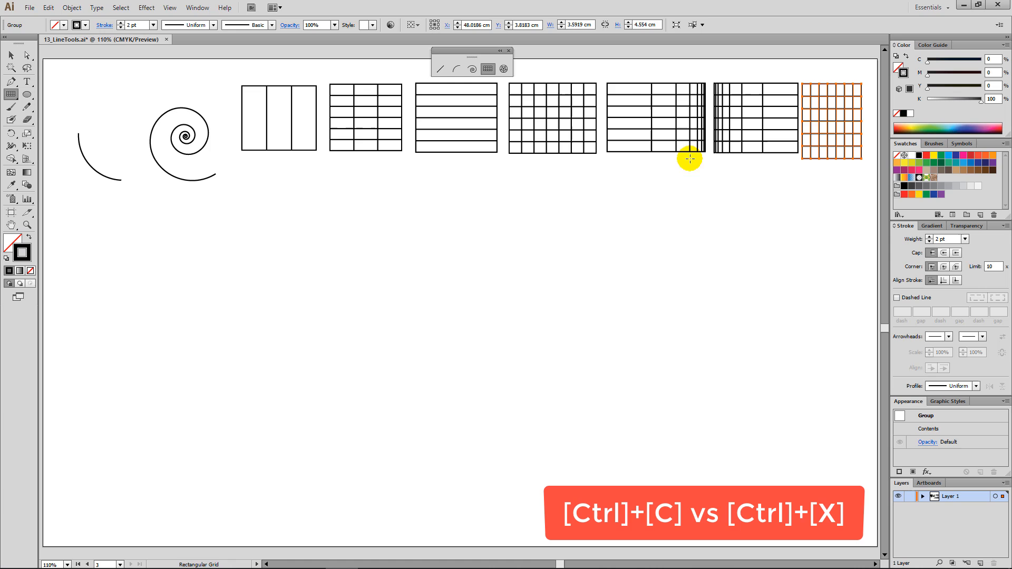
key("ctrl+shift+a")
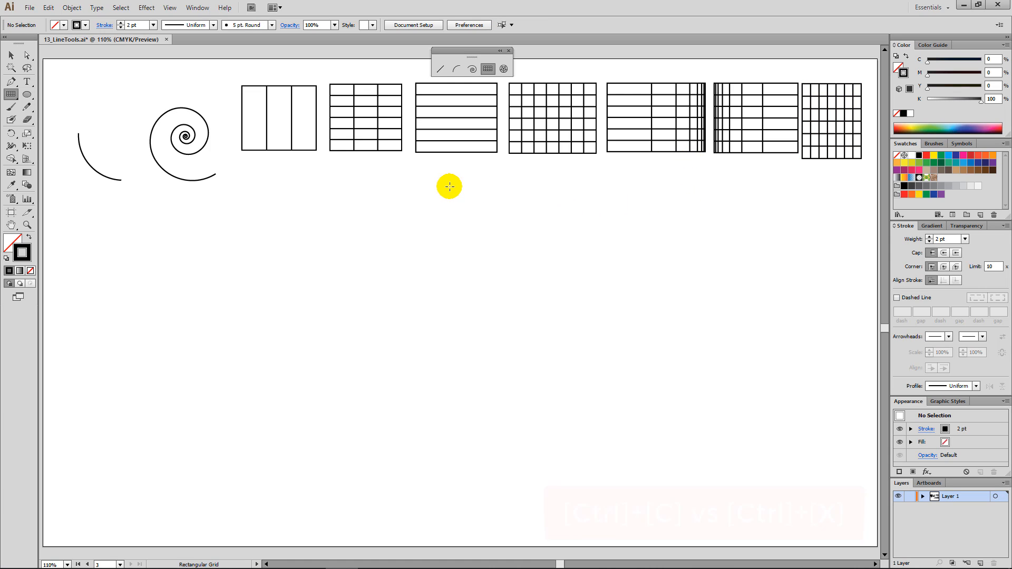
Move the arc and the spiral up and slightly left, level with the first row of grids
key("v")
left_click_drag(79, 138, 79, 138)
left_click_drag(184, 138, 176, 103)
Draw an eighth rectangular grid about 6.73 × 5.00 cm below the arc and spiral, skewing its horizontal dividers toward the bottom edge
key("ctrl+f")
left_click_drag(78, 180, 188, 262)
key("f")
key("f")
key("f")
key("f")
key("f")
key("f")
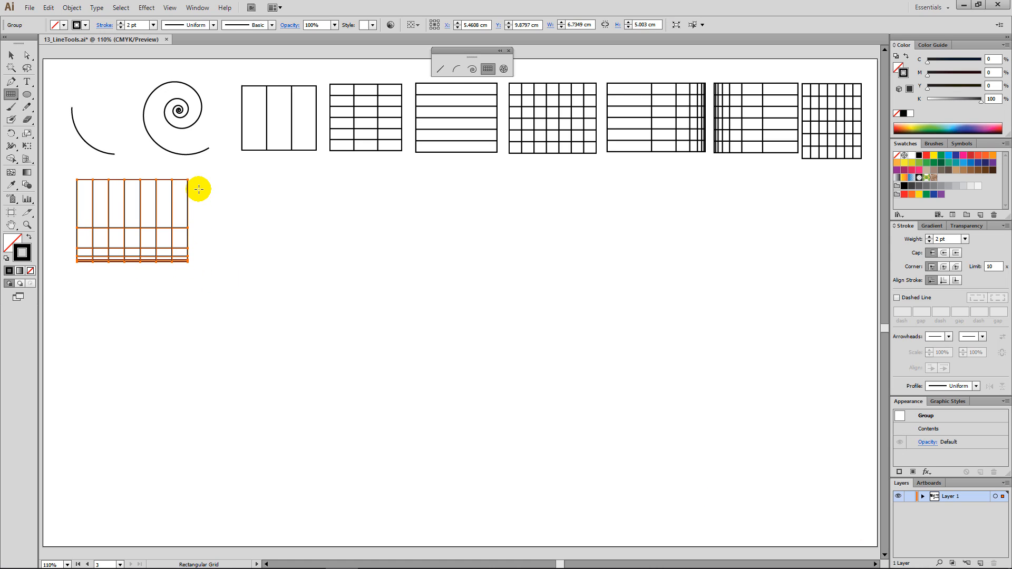
Draw a ninth rectangular grid beside the eighth with its horizontal dividers skewed toward the grid's top edge
left_click_drag(198, 179, 296, 263)
key("ctrl+v")
key("ctrl+v")
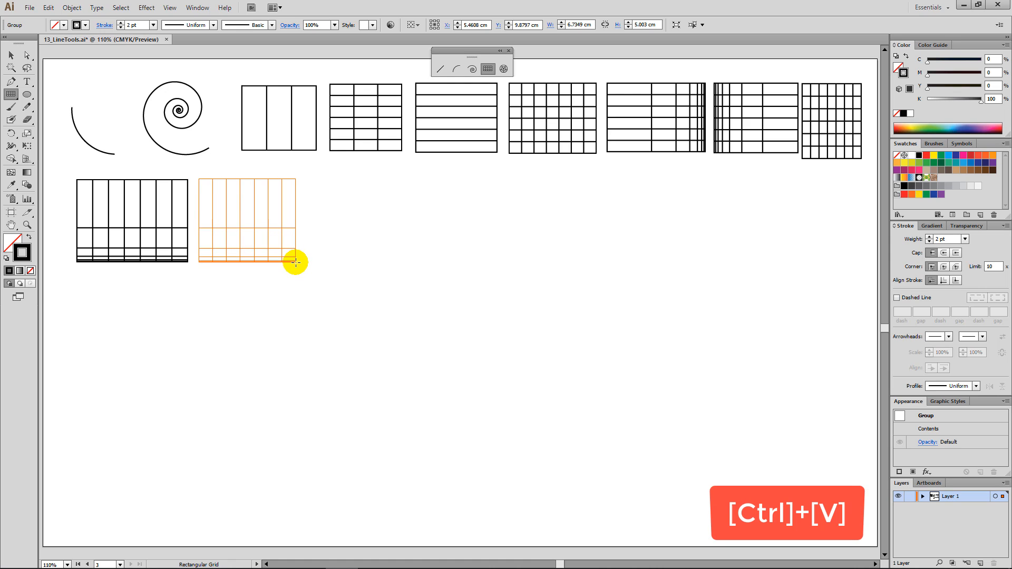
key("ctrl+v")
key("ctrl+v")
key("ctrl+v")
key("ctrl+v")
key("ctrl+v")
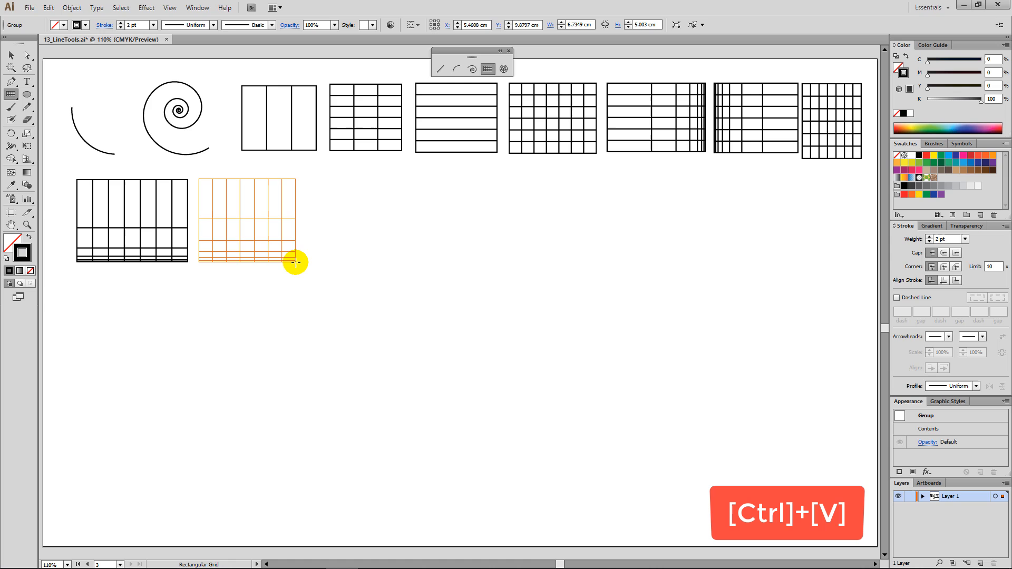
key("ctrl+v")
key("ctrl+v")
key("ctrl+v")
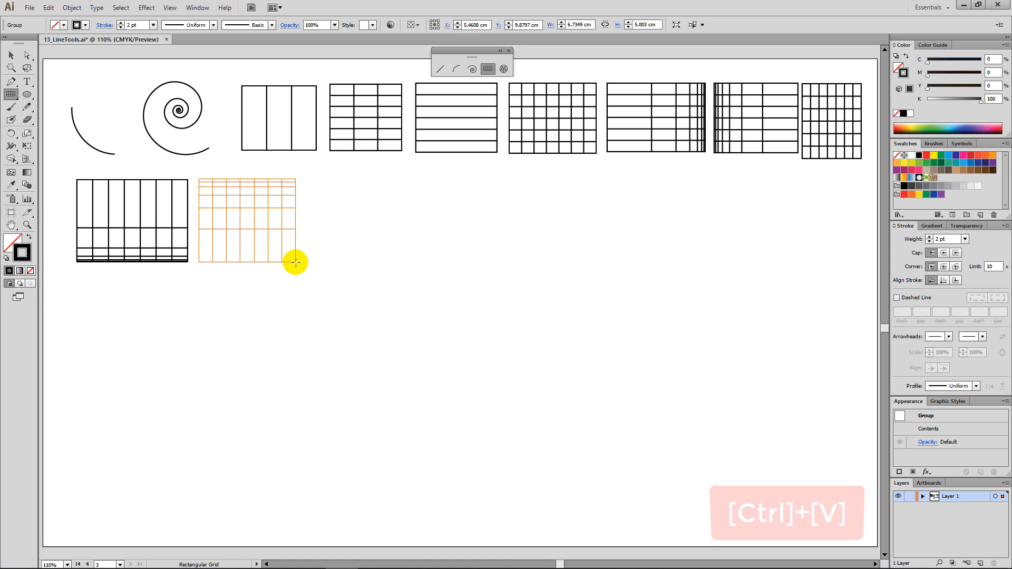
left_click_drag(296, 263, 296, 263)
Draw a tenth rectangular grid about 5.42 × 4.84 cm, skewing the horizontal dividers back to even spacing, and deselect
key("ctrl+f")
left_click_drag(309, 179, 398, 257)
key("ctrl+f")
key("ctrl+f")
key("ctrl+f")
key("ctrl+f")
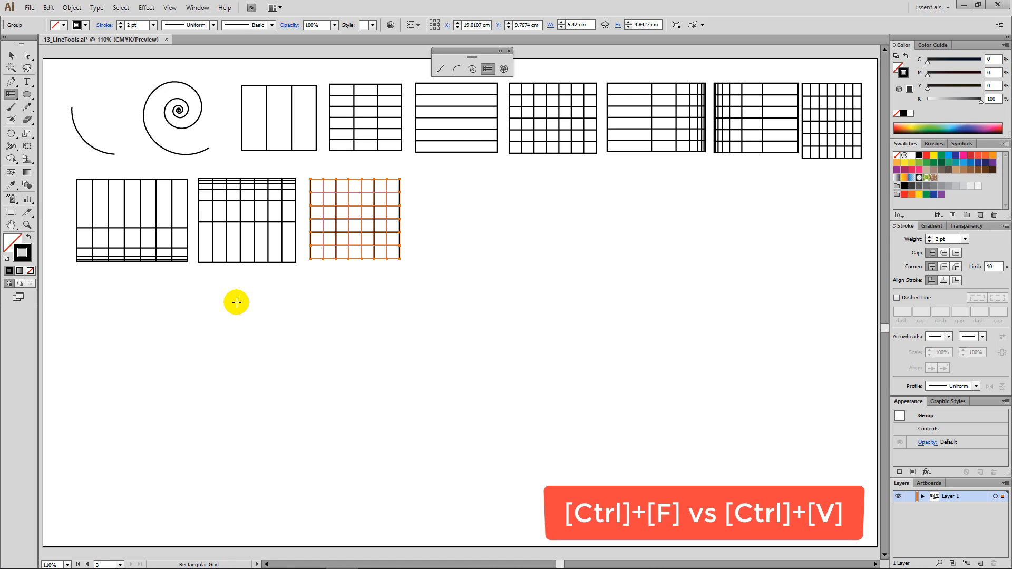
key("ctrl+shift+a")
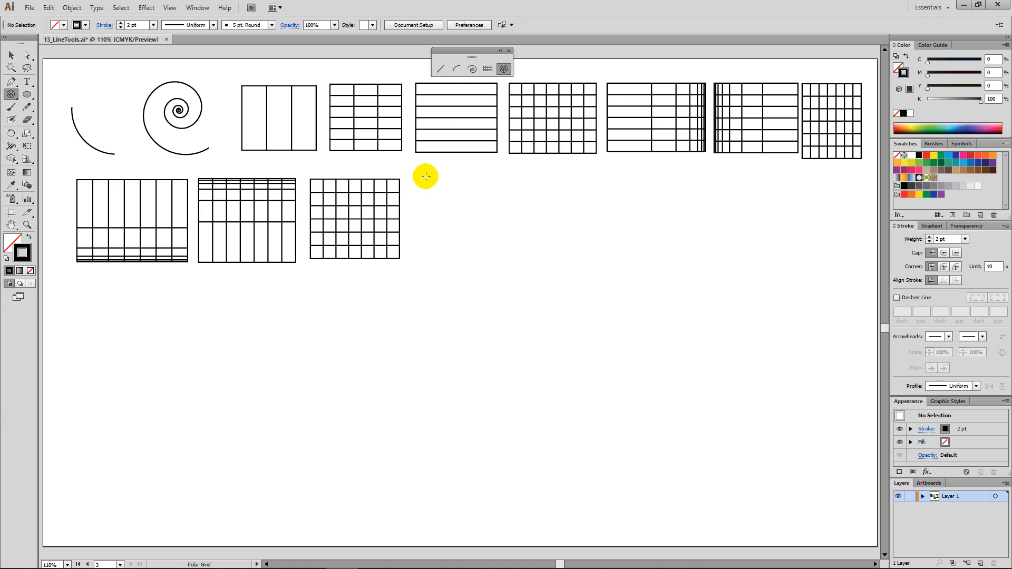
Draw a polar grid about 5.20 × 5.10 cm beside the tenth rectangular grid, with radial dividers only and no inner circles
left_click_drag(431, 178, 515, 260)
key("Up")
key("Up")
key("Up")
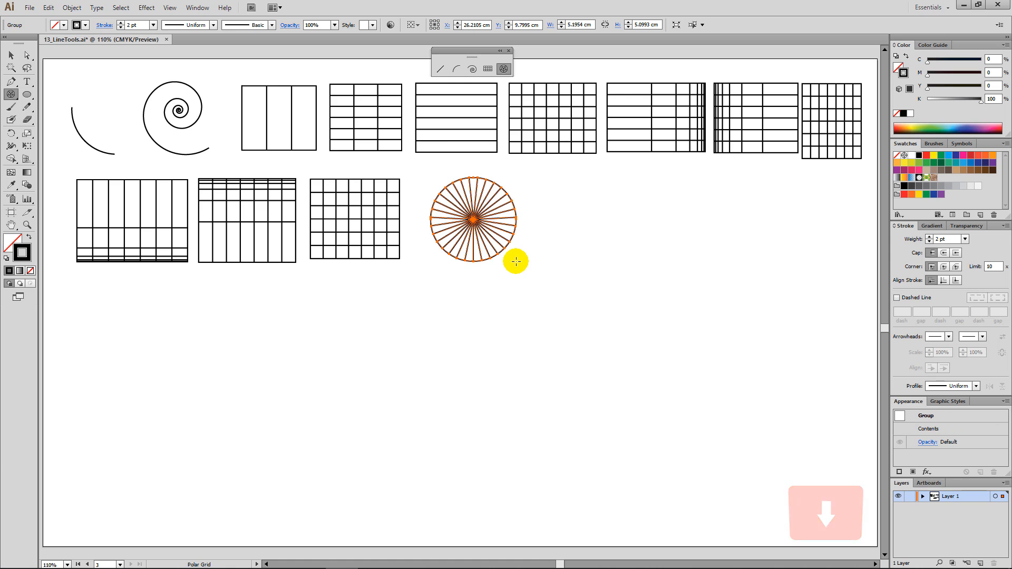
Draw a second polar grid about 5.48 × 5.34 cm, adding concentric dividers between its radial lines, and deselect
left_click_drag(535, 175, 626, 264)
key("Up")
key("Up")
key("Up")
key("Up")
key("Up")
key("Up")
key("Up")
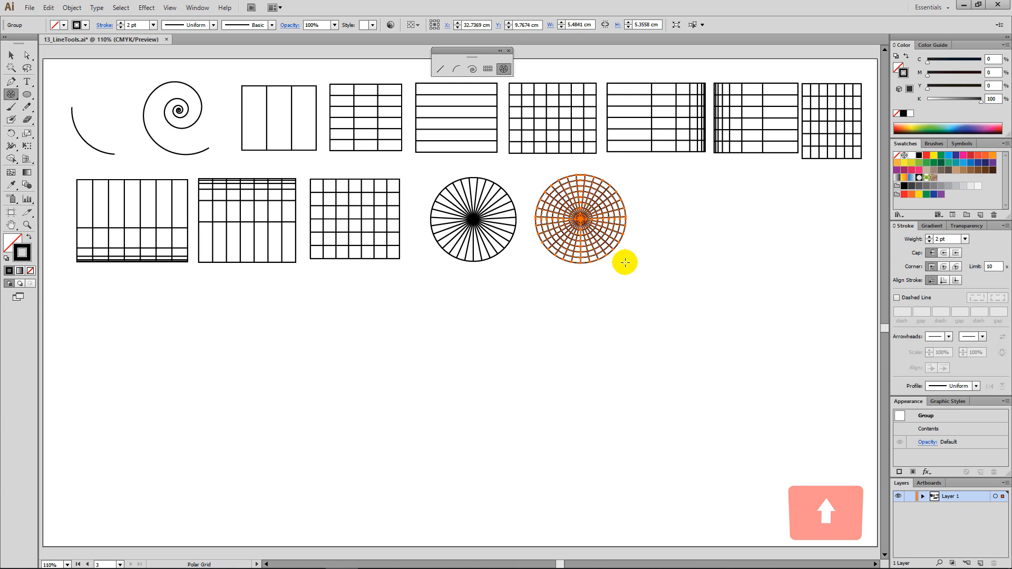
left_click(643, 235, "ctrl")
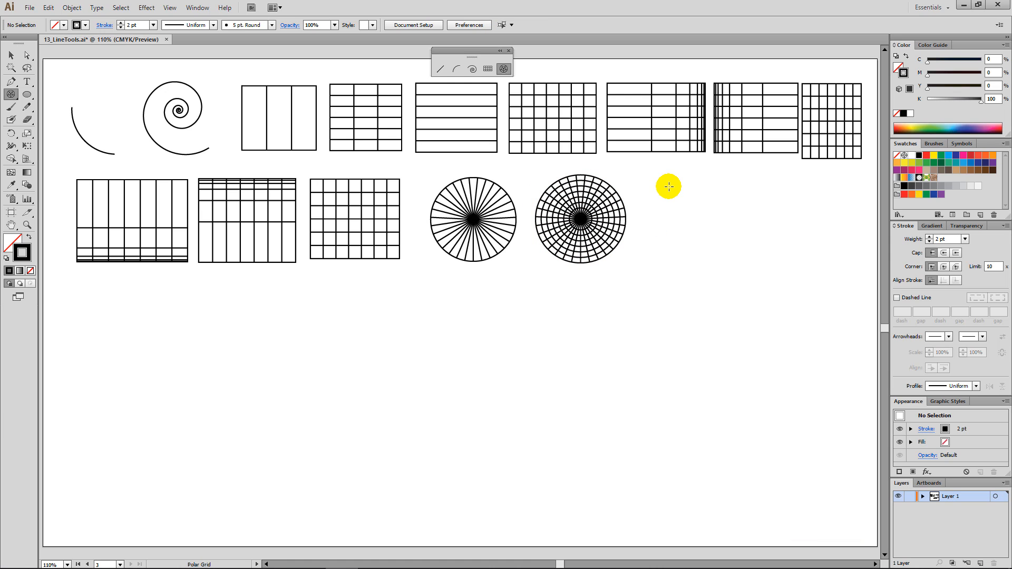
Draw a third polar grid about 6.38 × 6.03 cm, removing all radial dividers to leave only concentric circles
left_click_drag(645, 170, 746, 268)
key("Left")
key("Left")
key("Left")
key("Left")
key("Left")
key("Left")
key("Left")
key("Left")
key("Left")
key("Left")
key("Left")
key("Left")
key("Left")
key("Left")
key("Left")
key("Left")
key("Left")
key("Left")
key("Left")
key("Left")
key("Left")
key("Left")
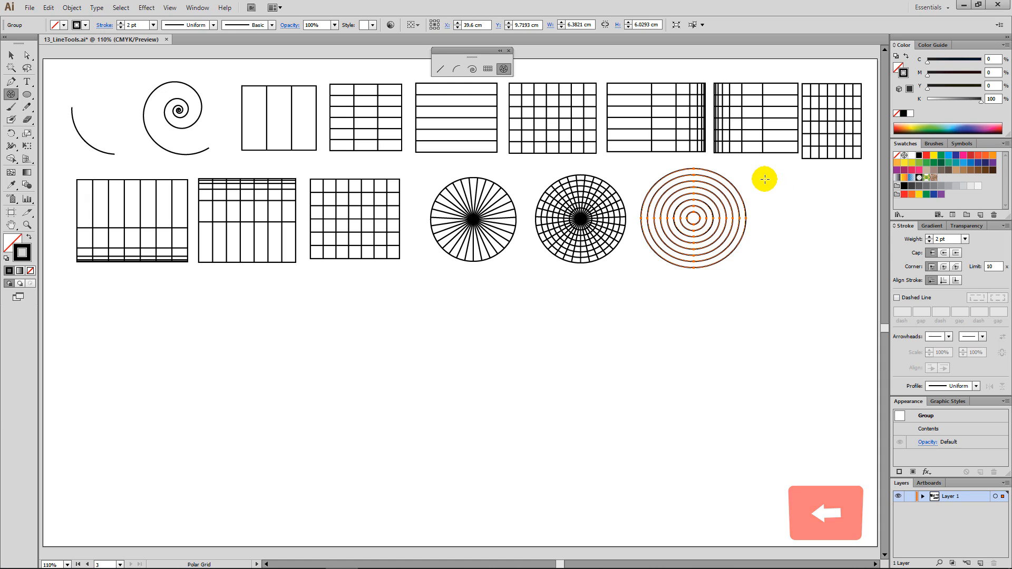
Draw a fourth polar grid about 5.77 × 5.42 cm, adding radial dividers across its concentric circles, and deselect
key("Right")
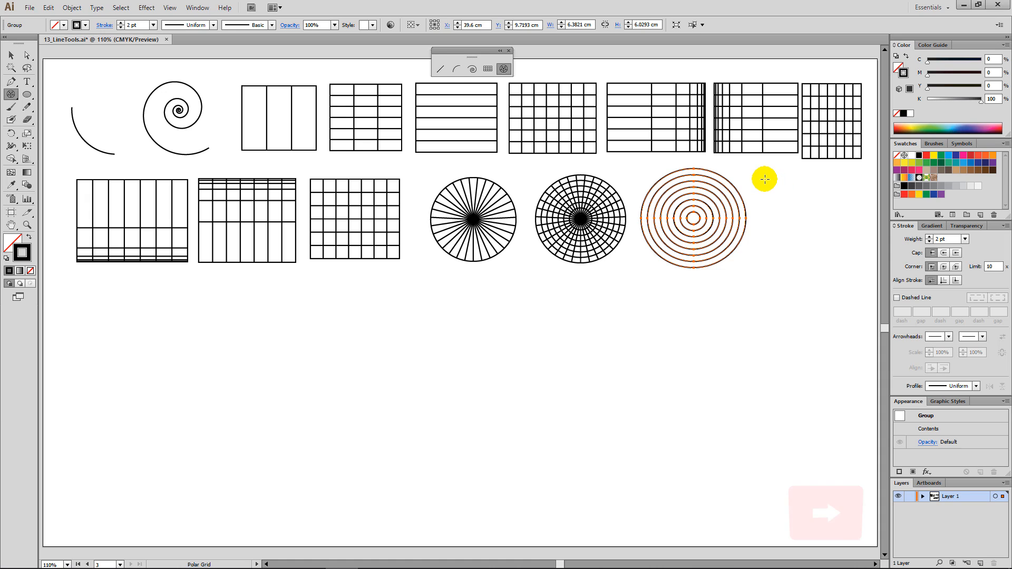
left_click_drag(762, 175, 858, 265)
key("Right")
key("Right")
key("Right")
key("Right")
key("Right")
key("Right")
key("Right")
key("Right")
key("Right")
key("Right")
key("Right")
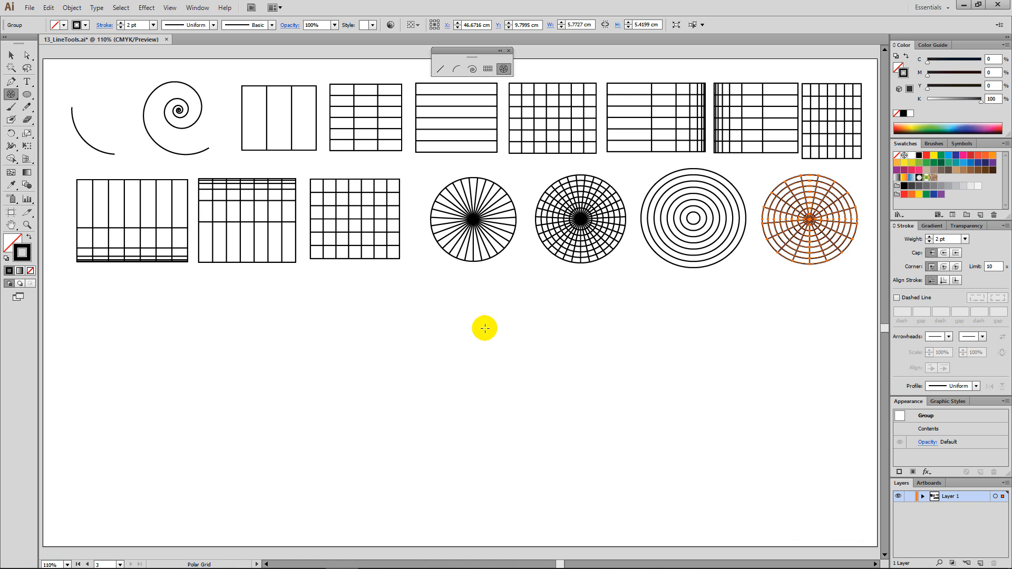
left_click(255, 334, "ctrl")
Draw a fifth polar grid about 7.70 × 7.25 cm in a new row, skewing its concentric dividers toward the outer edge
key("ctrl+c")
left_click_drag(75, 296, 202, 417)
key("ctrl+c")
key("ctrl+c")
key("ctrl+c")
key("ctrl+c")
key("ctrl+c")
key("ctrl+c")
key("ctrl+c")
key("ctrl+c")
key("ctrl+c")
key("ctrl+c")
key("ctrl+c")
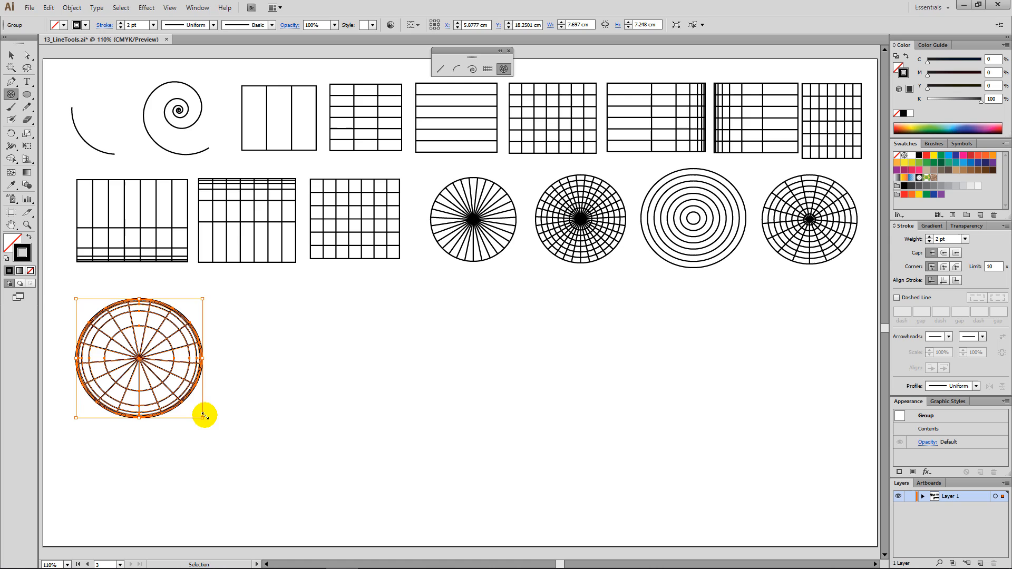
Draw a sixth polar grid about 7.66 × 7.06 cm with its concentric dividers skewed toward the center, and deselect
left_click_drag(221, 299, 347, 414)
key("ctrl+x")
key("ctrl+x")
key("ctrl+x")
key("ctrl+x")
key("ctrl+x")
key("ctrl+x")
key("ctrl+x")
key("ctrl+x")
key("ctrl+x")
key("ctrl+x")
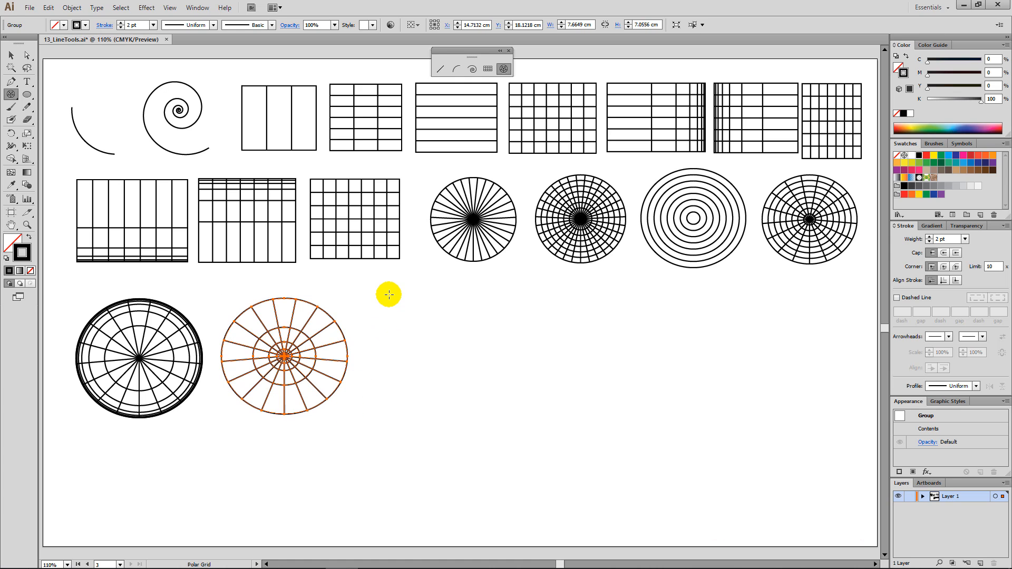
key("ctrl+c")
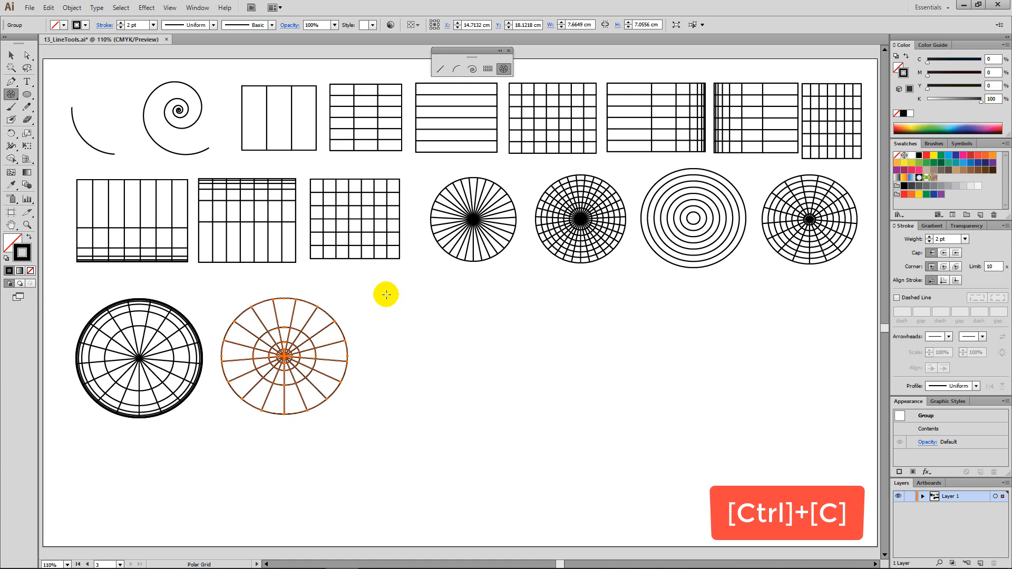
key("ctrl")
left_click(387, 299, "ctrl")
Draw a seventh polar grid about 6.64 × 6.64 cm with extra, evenly spaced concentric dividers, and move it closer to the sixth
left_click_drag(386, 298, 495, 407)
key("Up")
key("Up")
key("Up")
key("Up")
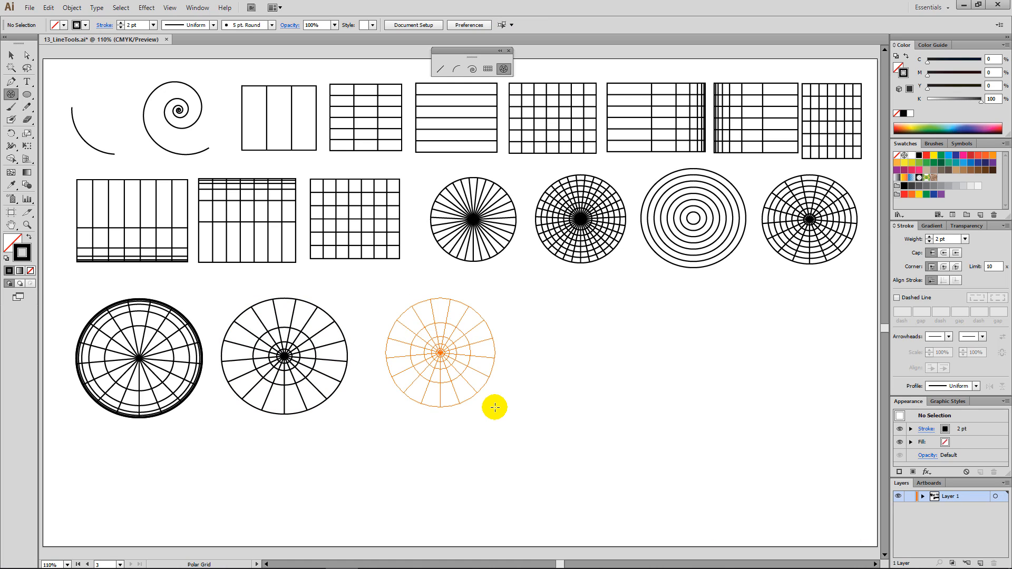
key("Up")
key("Up")
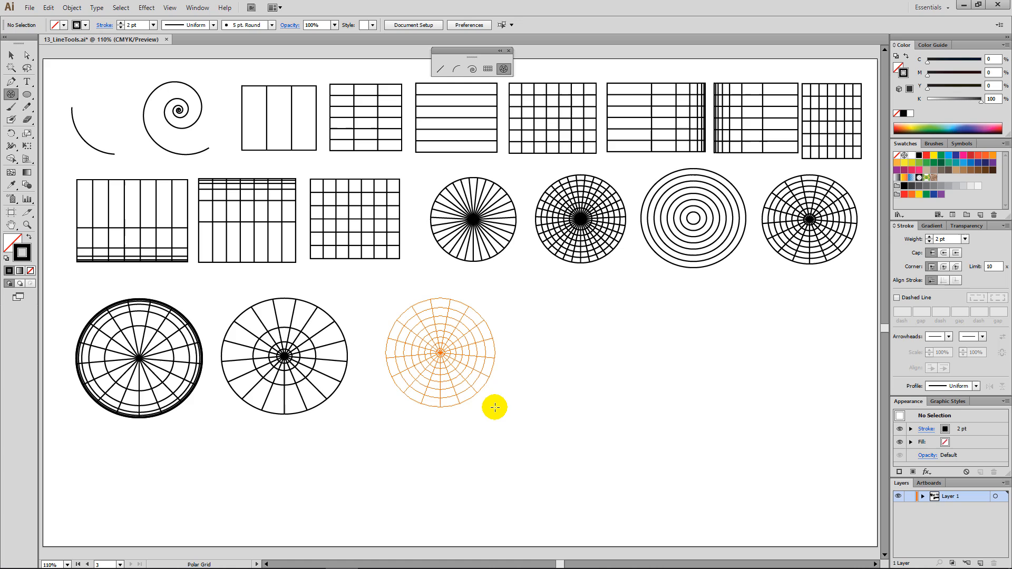
left_click_drag(495, 407, 494, 408)
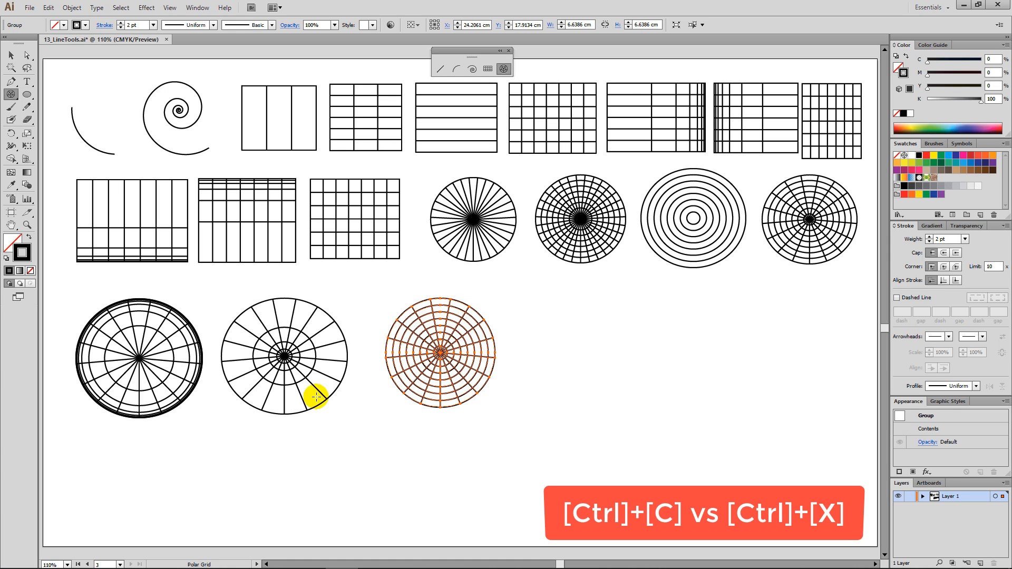
left_click(315, 444, "ctrl")
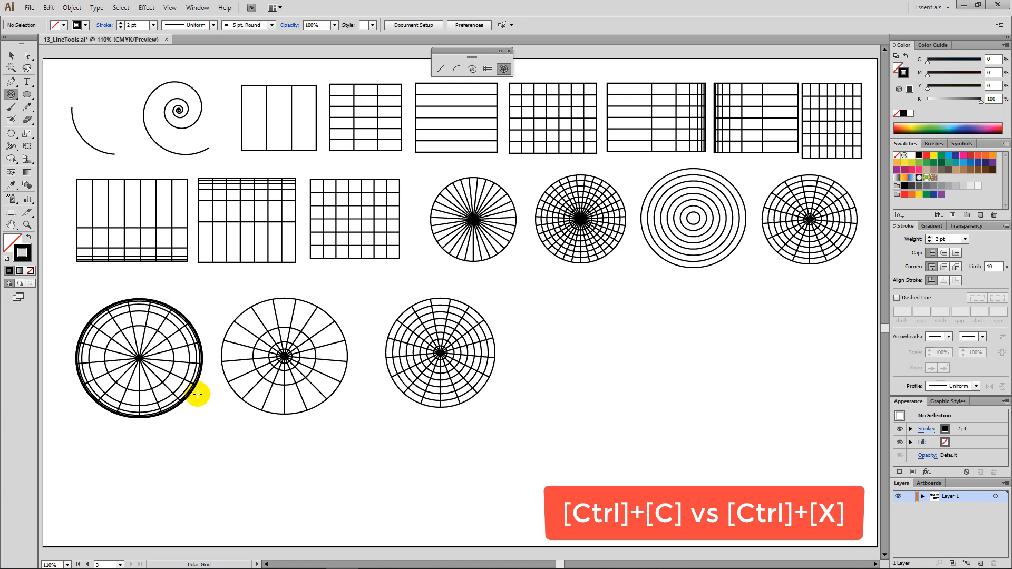
left_click(415, 362, "ctrl")
left_click_drag(426, 351, 405, 355)
Draw an eighth polar grid about 7.18 × 6.90 cm, skewing its radial dividers to bunch just left of the bottom, and deselect
left_click_drag(515, 297, 632, 410)
key("ctrl+f")
key("ctrl+f")
key("ctrl+f")
key("ctrl")
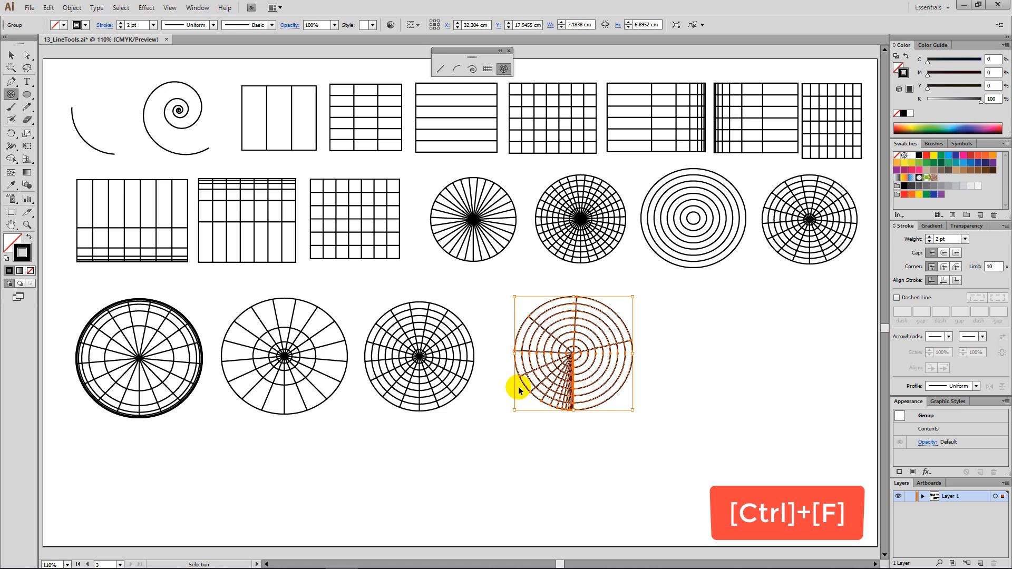
left_click(670, 397, "ctrl")
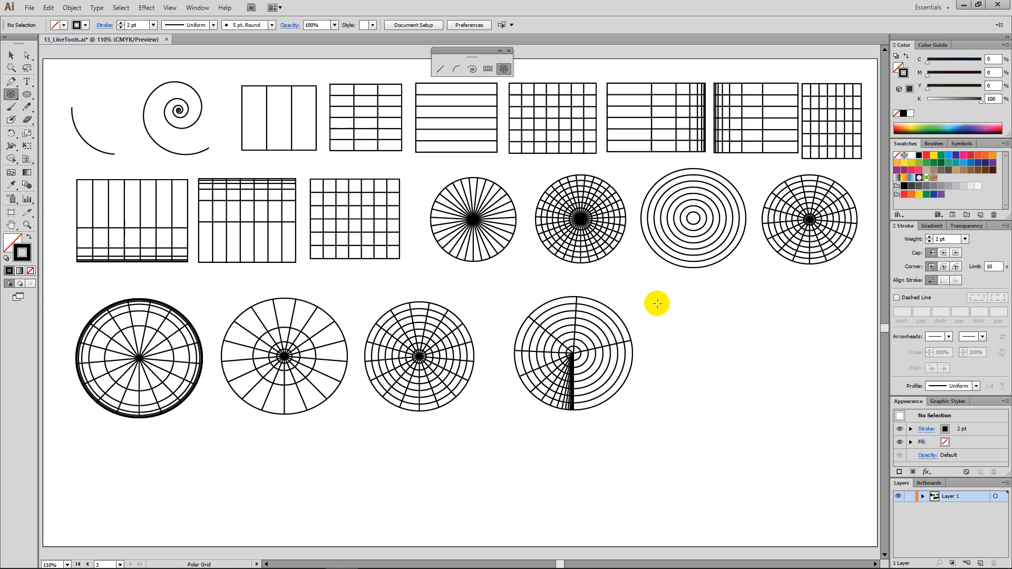
Draw a ninth polar grid about 7.95 × 7.54 cm, skewing its radial dividers to bunch just right of the bottom, and deselect
mouse_move(654, 289)
left_mouse_down()
mouse_move(768, 379)
mouse_move(784, 412)
left_mouse_up()
key("v")
key("v")
key("v")
key("v")
key("v")
key("v")
key("v")
key("v")
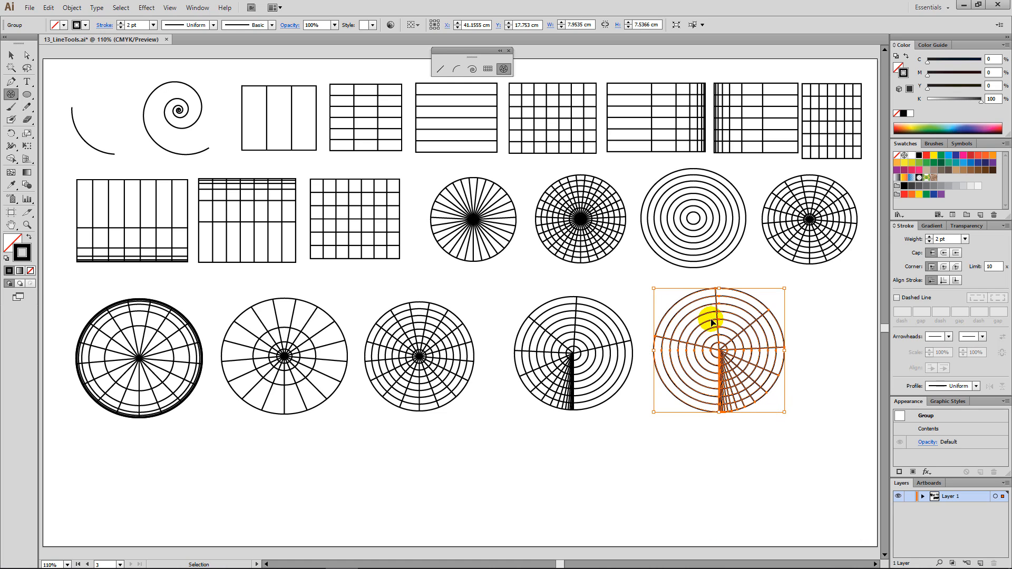
left_click(711, 459, "ctrl")
Draw a smaller tenth polar grid below the eighth and ninth, skewing the radial dividers back to even spacing, and deselect
left_click_drag(619, 422, 704, 509)
key("v")
key("v")
key("v")
key("v")
key("v")
key("v")
left_click(736, 481, "ctrl")
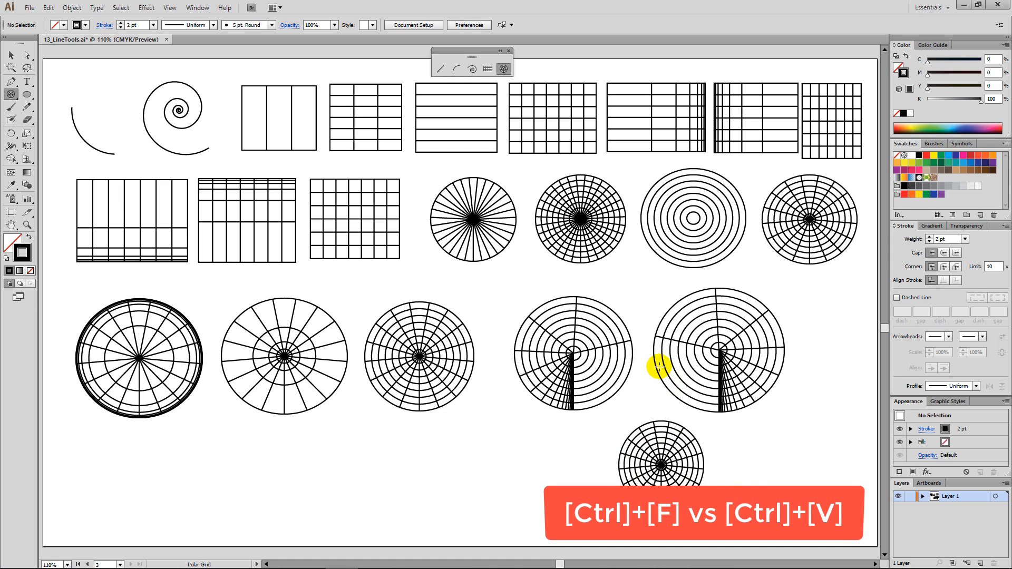